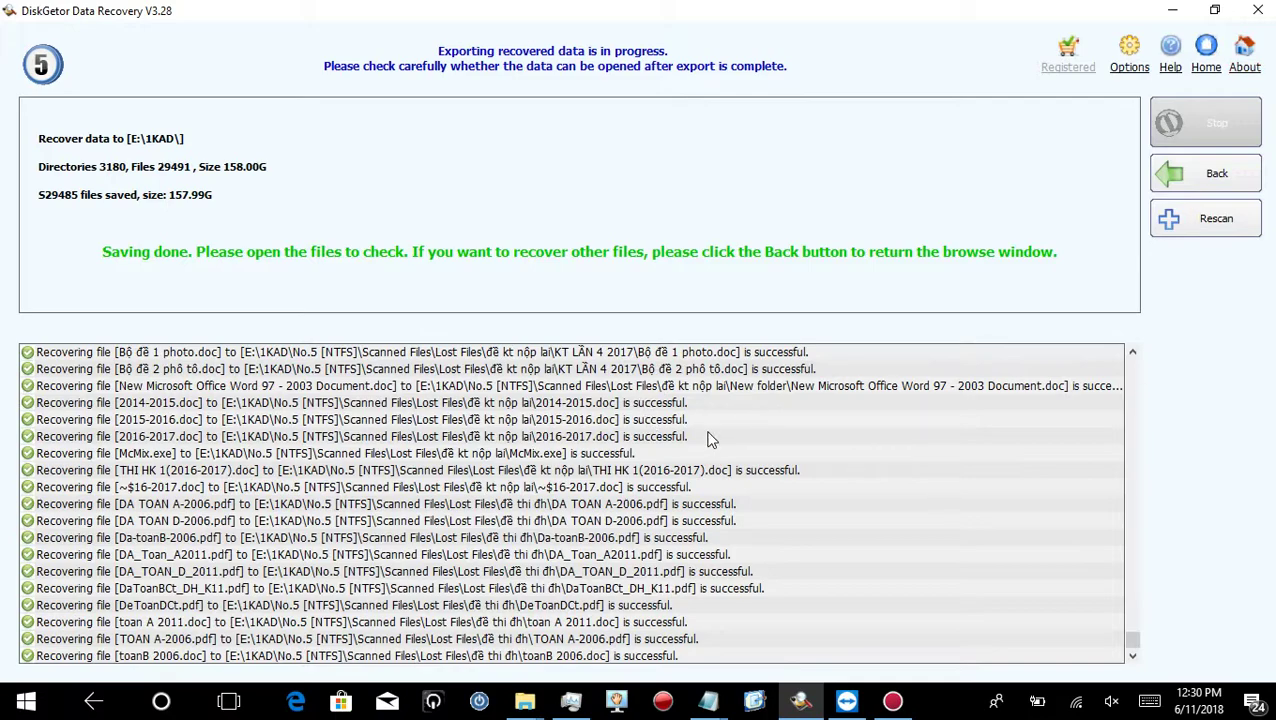
- Look through the export log of recovered files and return to the file browsing window
scroll(710, 440, up, 2)
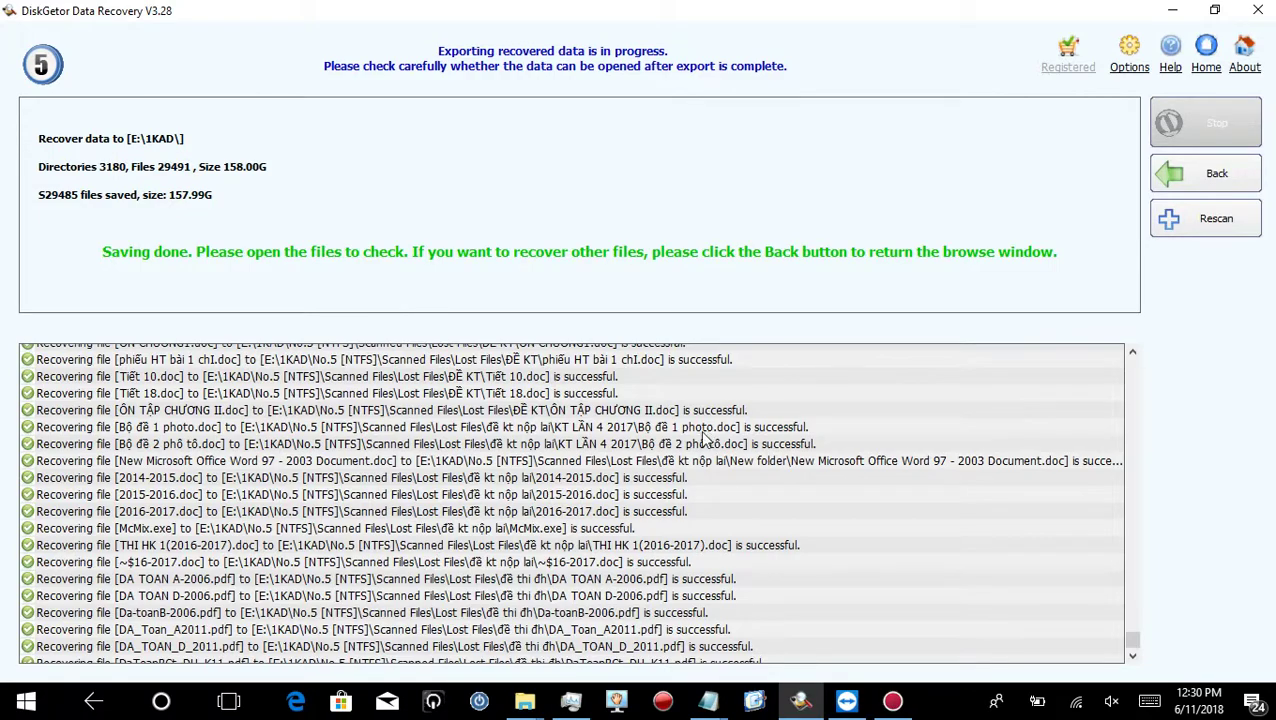
scroll(676, 437, up, 15)
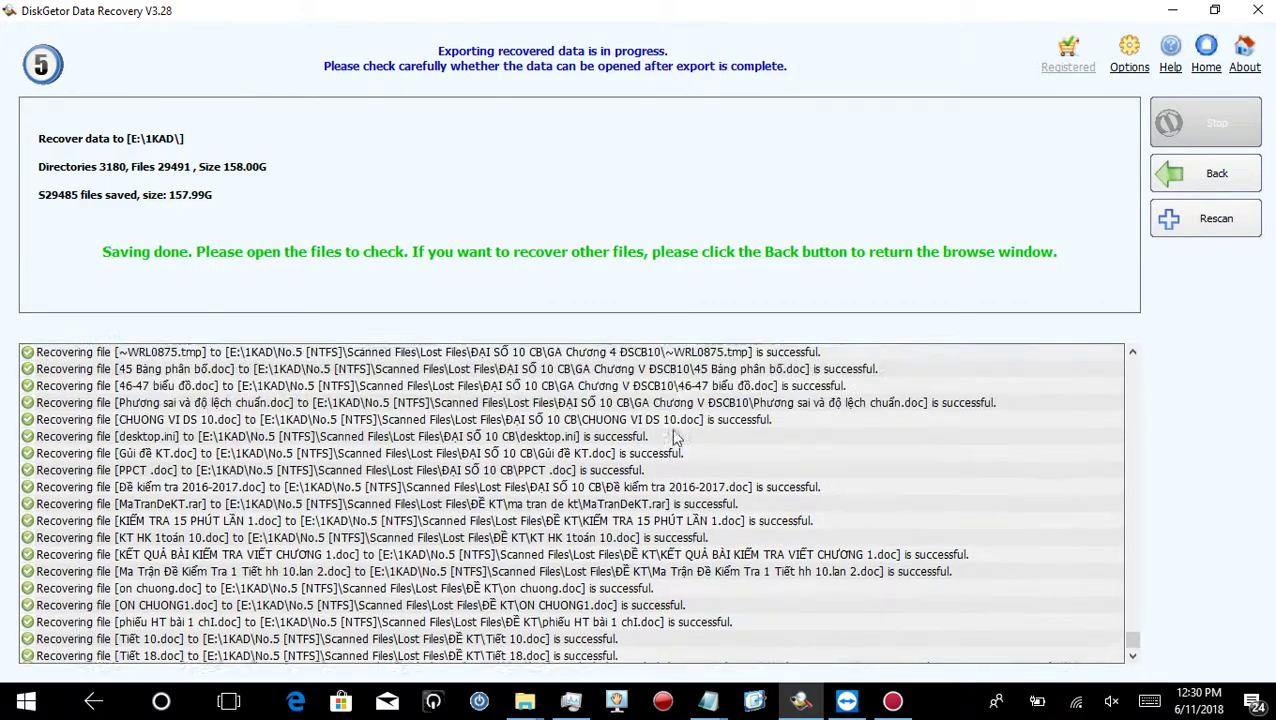
scroll(676, 437, up, 15)
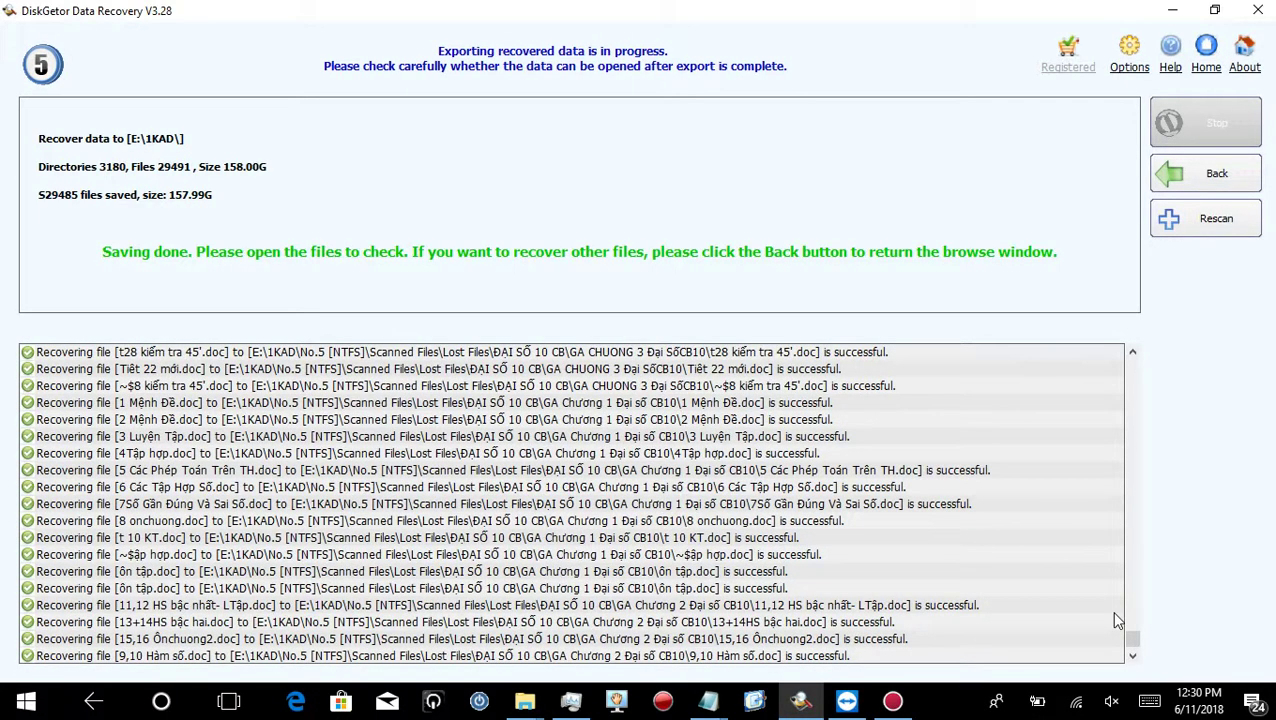
drag(1131, 640, 1136, 370)
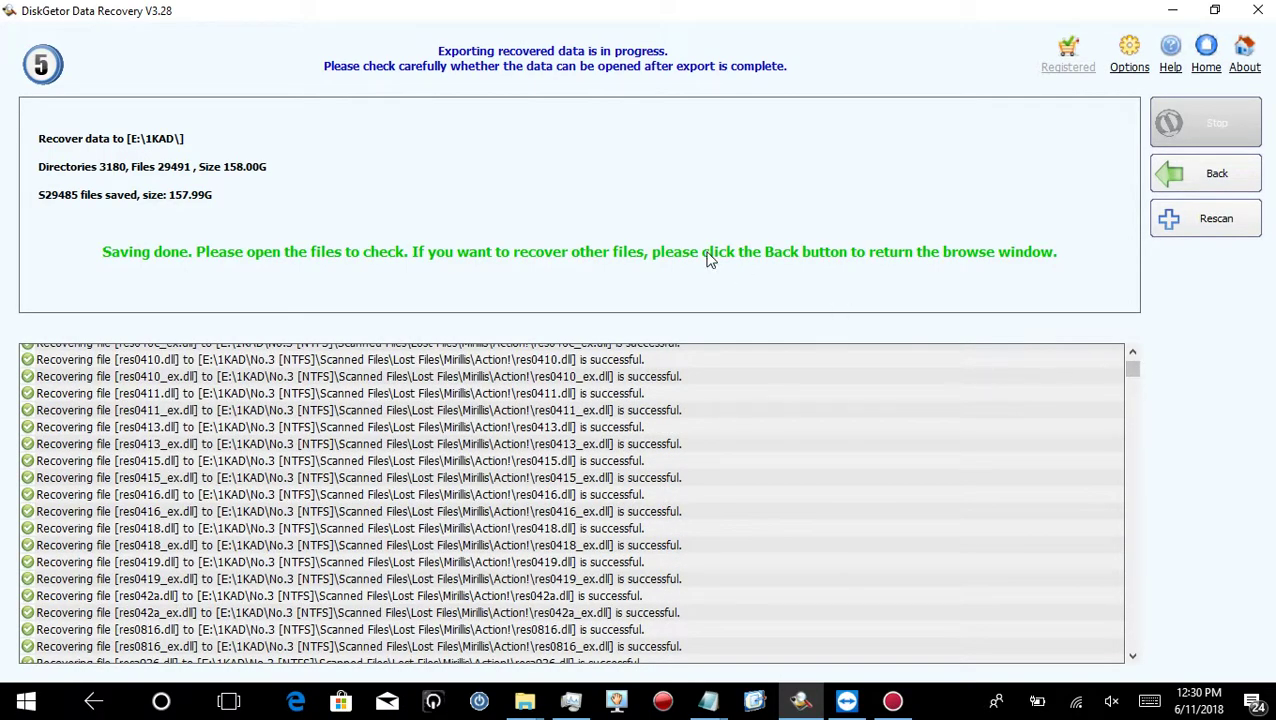
click(1216, 183)
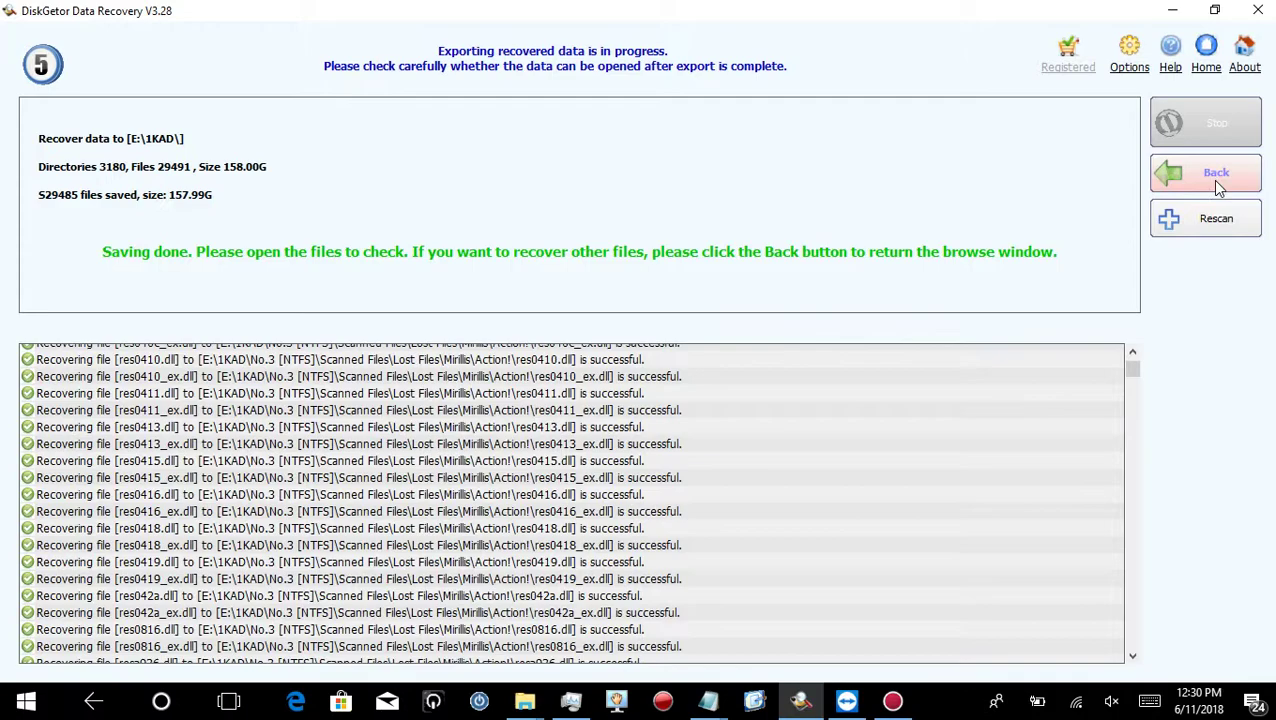
click(1217, 184)
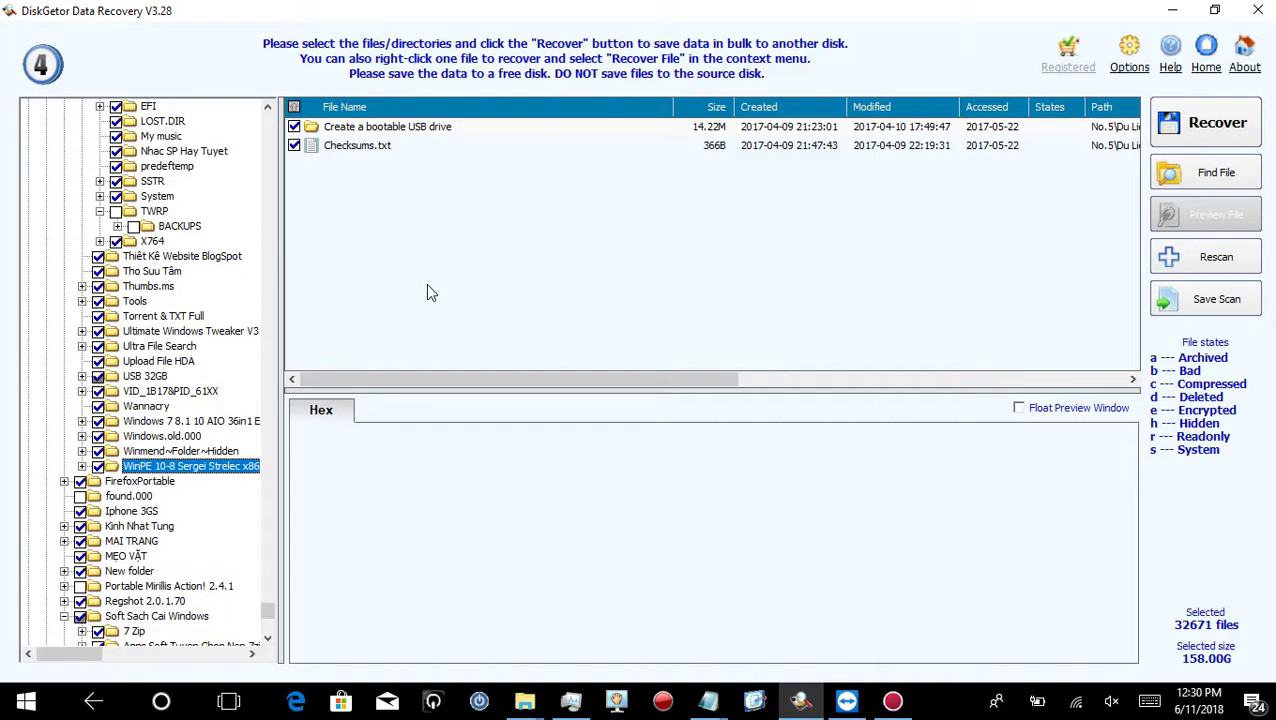
- List the Lost Files folder of HD1 No.3 by size, largest first, and open the Dir_663 folder
click(192, 392)
key(Home)
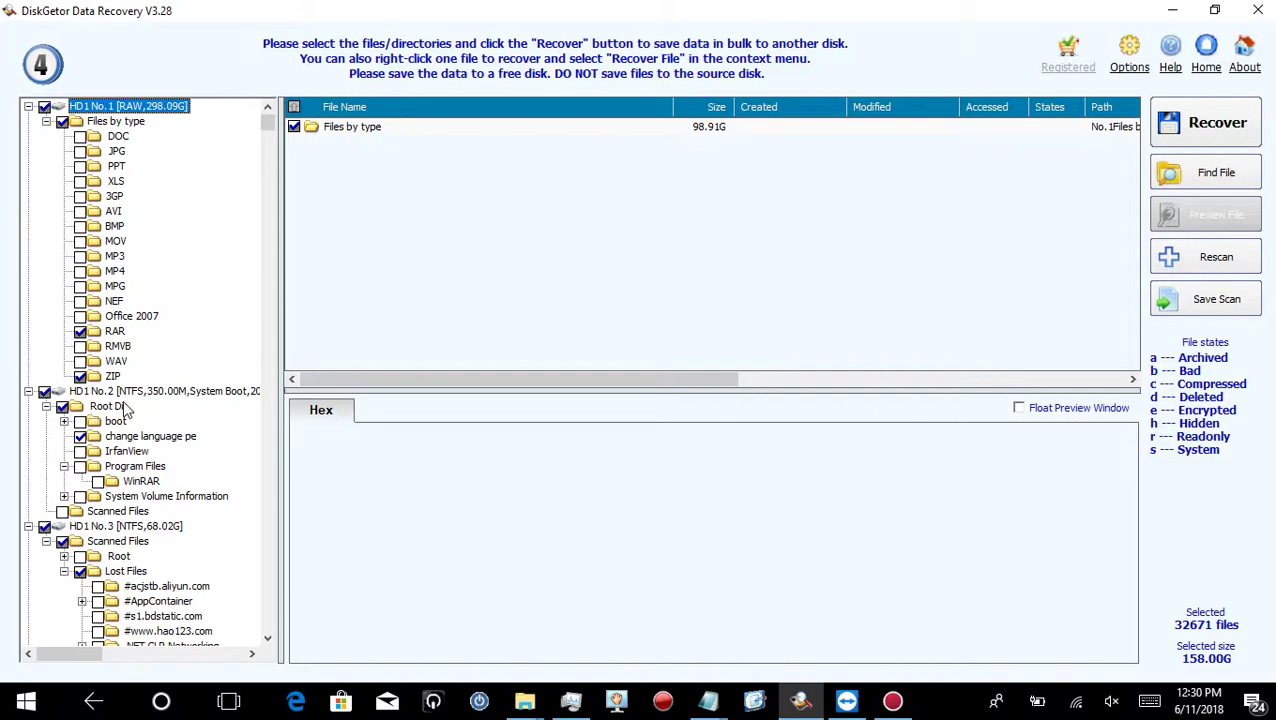
click(143, 527)
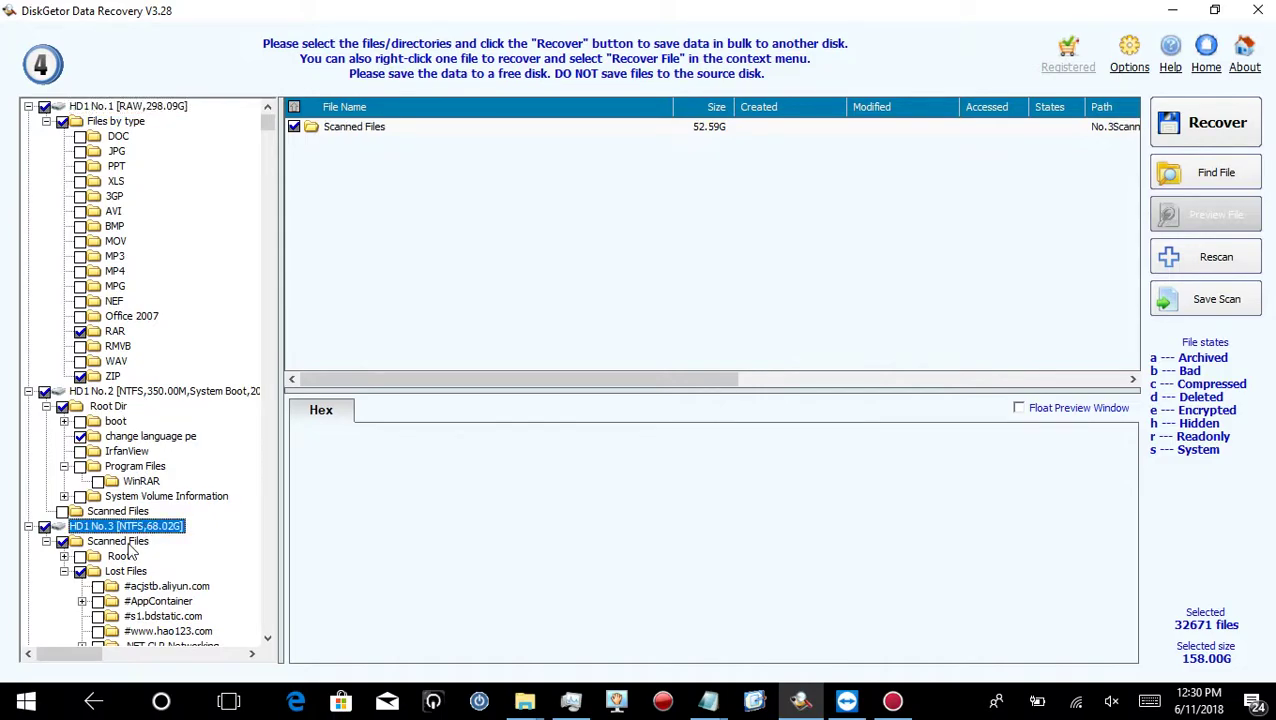
click(106, 543)
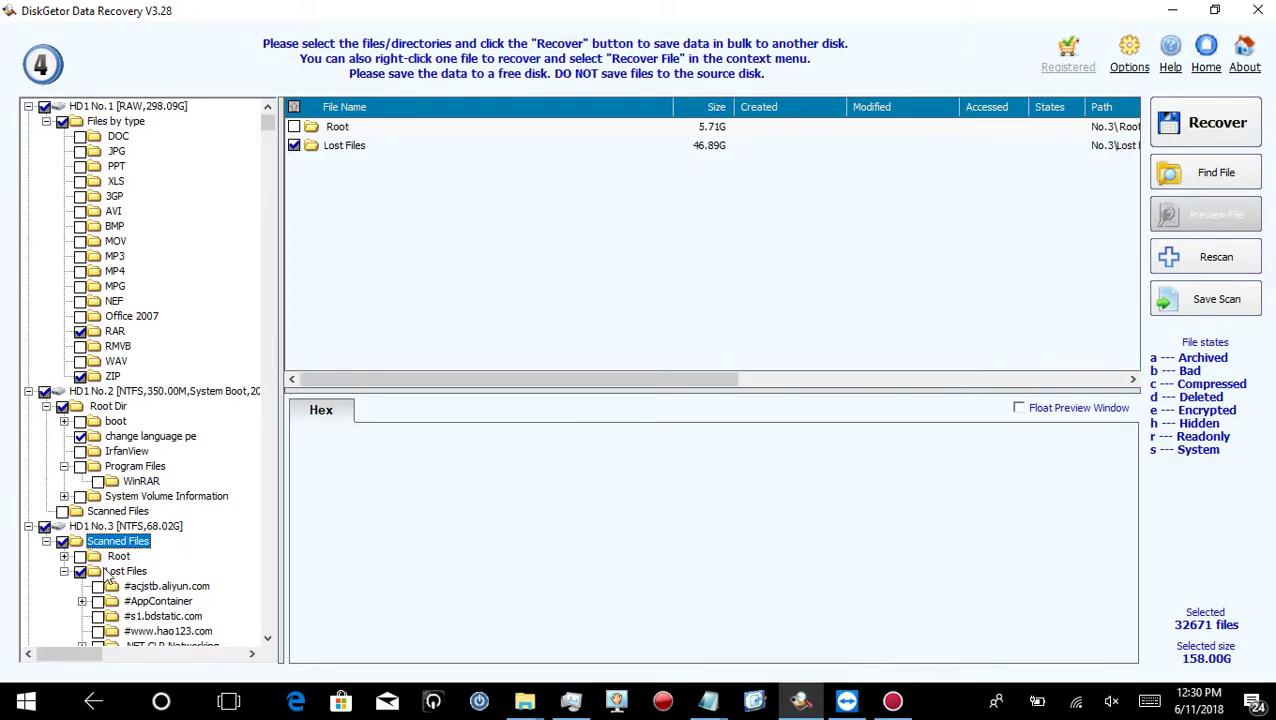
click(107, 572)
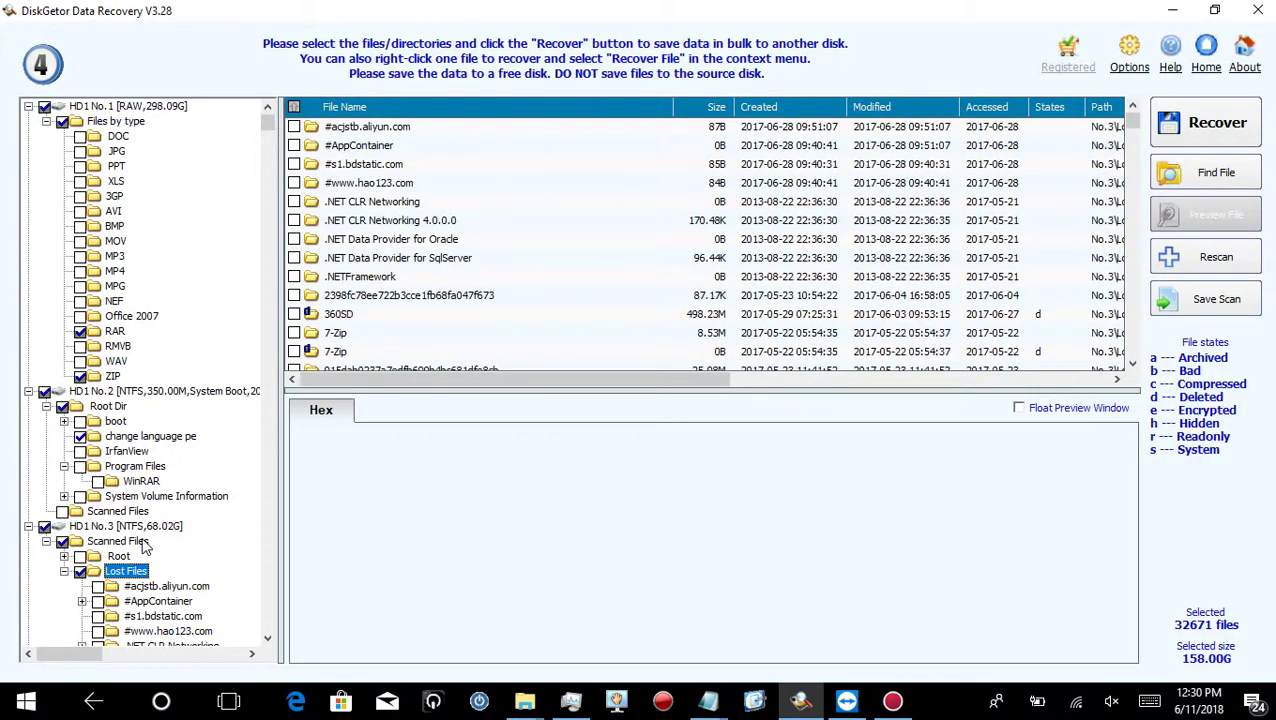
click(715, 106)
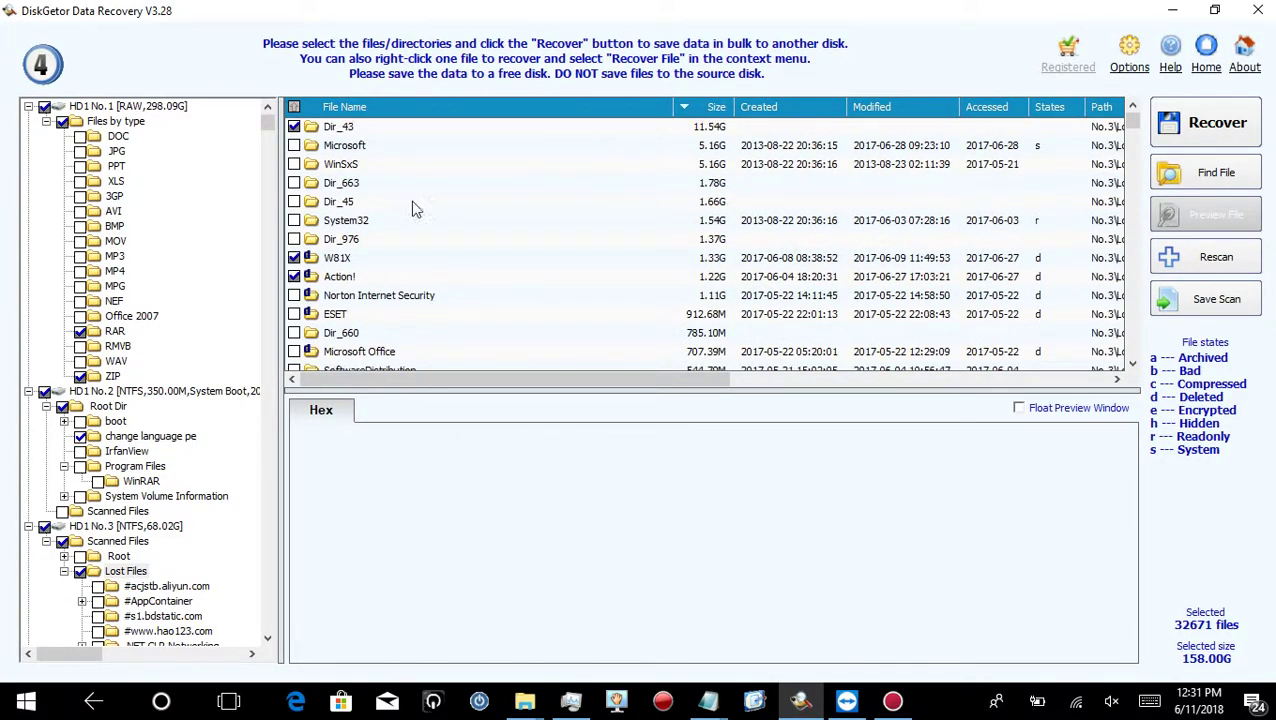
double_click(336, 186)
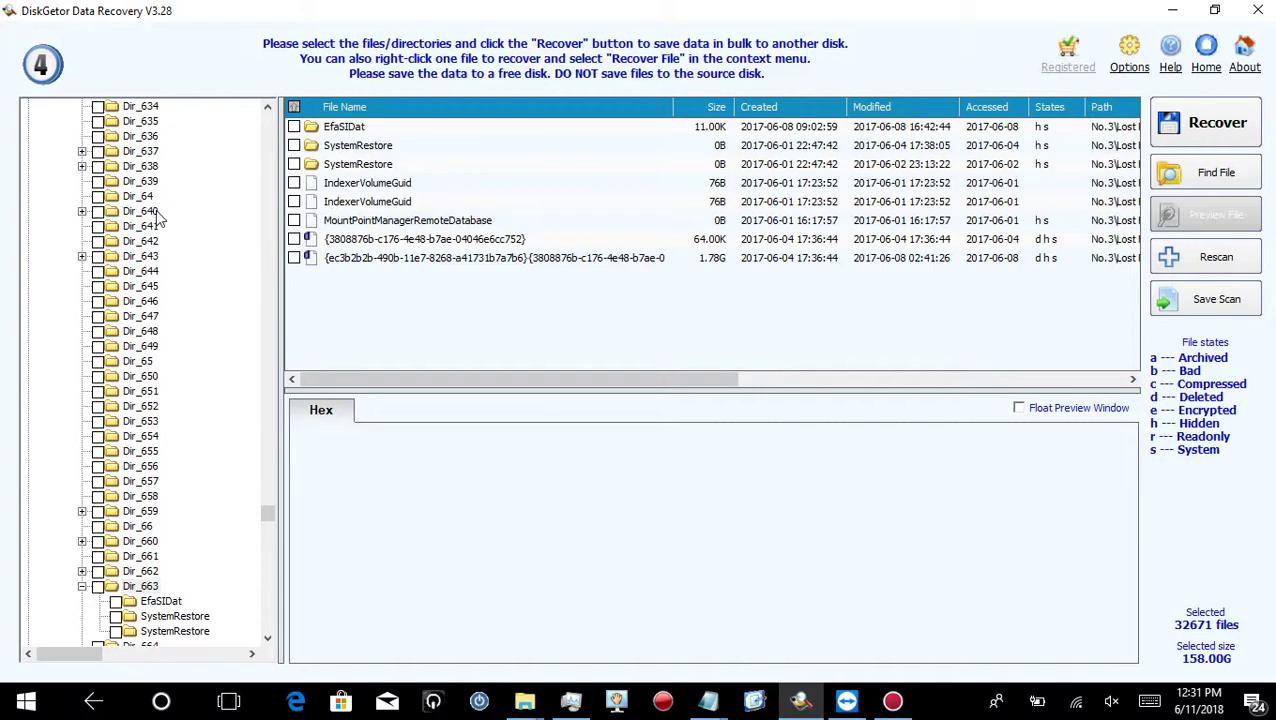
- Return from Dir_663 to the Lost Files folder of HD1 No.3 and sort its contents by descending size
click(141, 211)
key(Home)
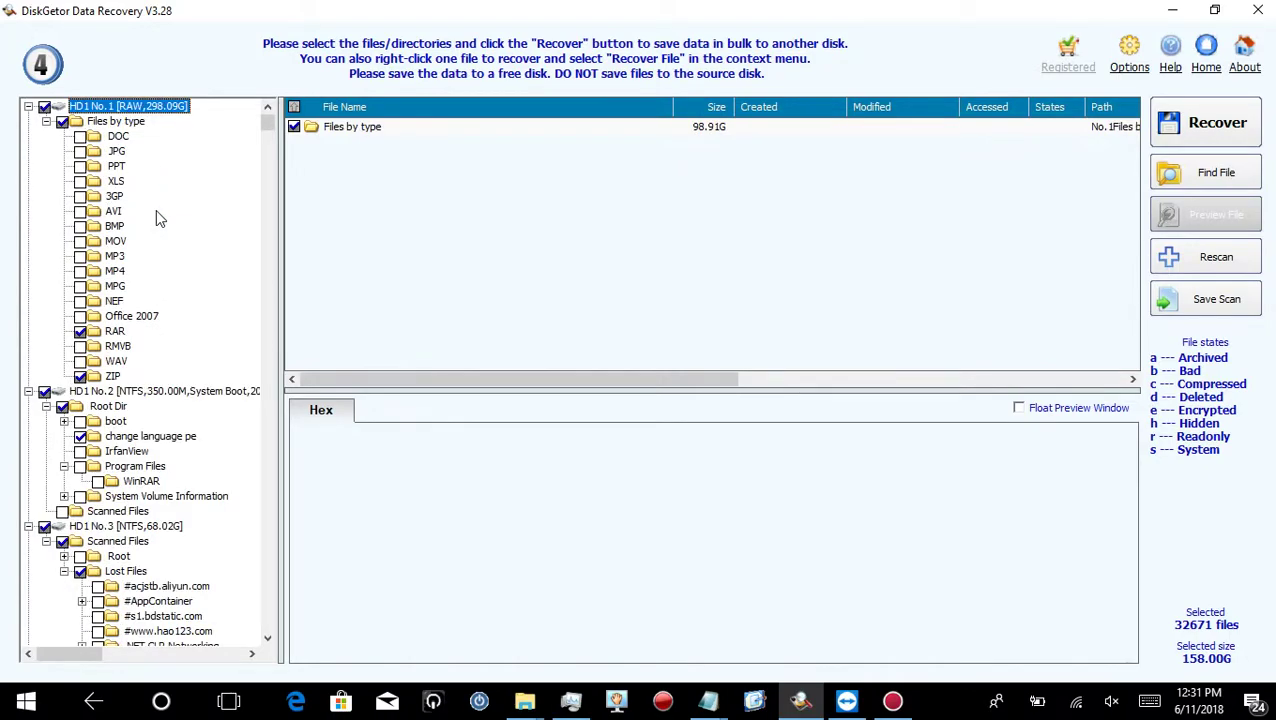
scroll(156, 209, down, 10)
scroll(157, 218, down, 6)
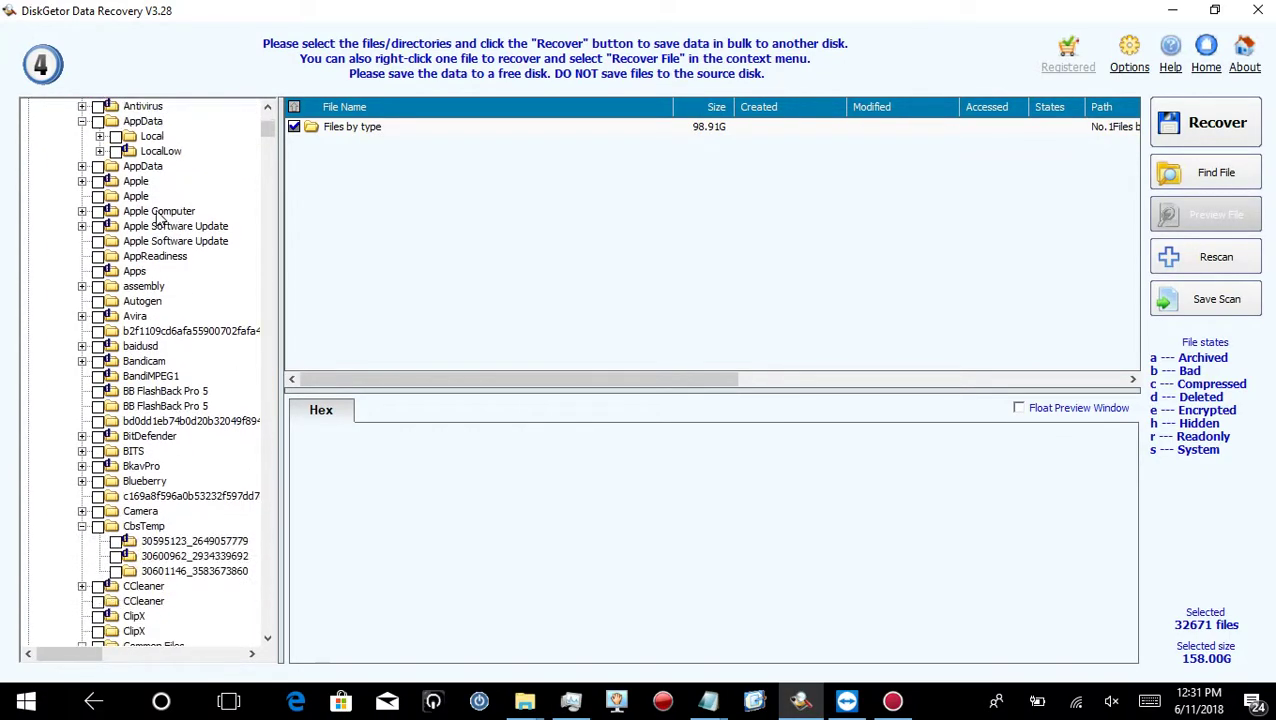
scroll(157, 218, up, 7)
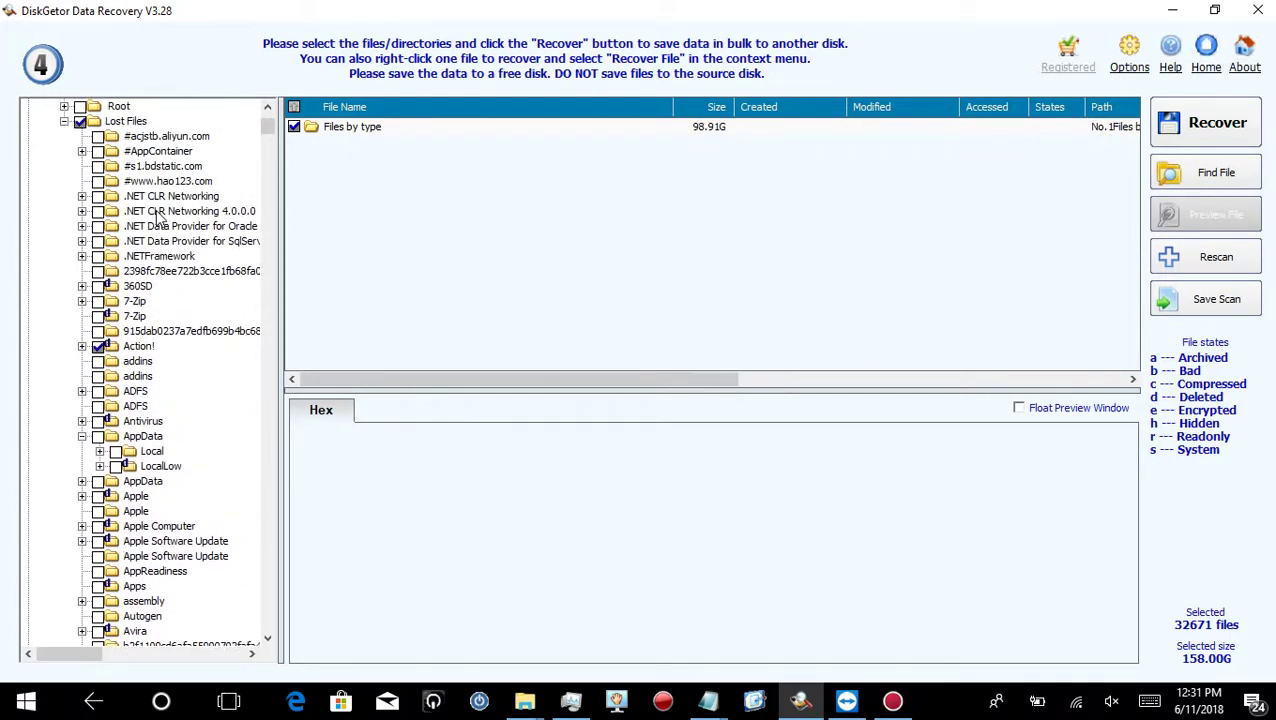
scroll(157, 218, up, 2)
click(128, 212)
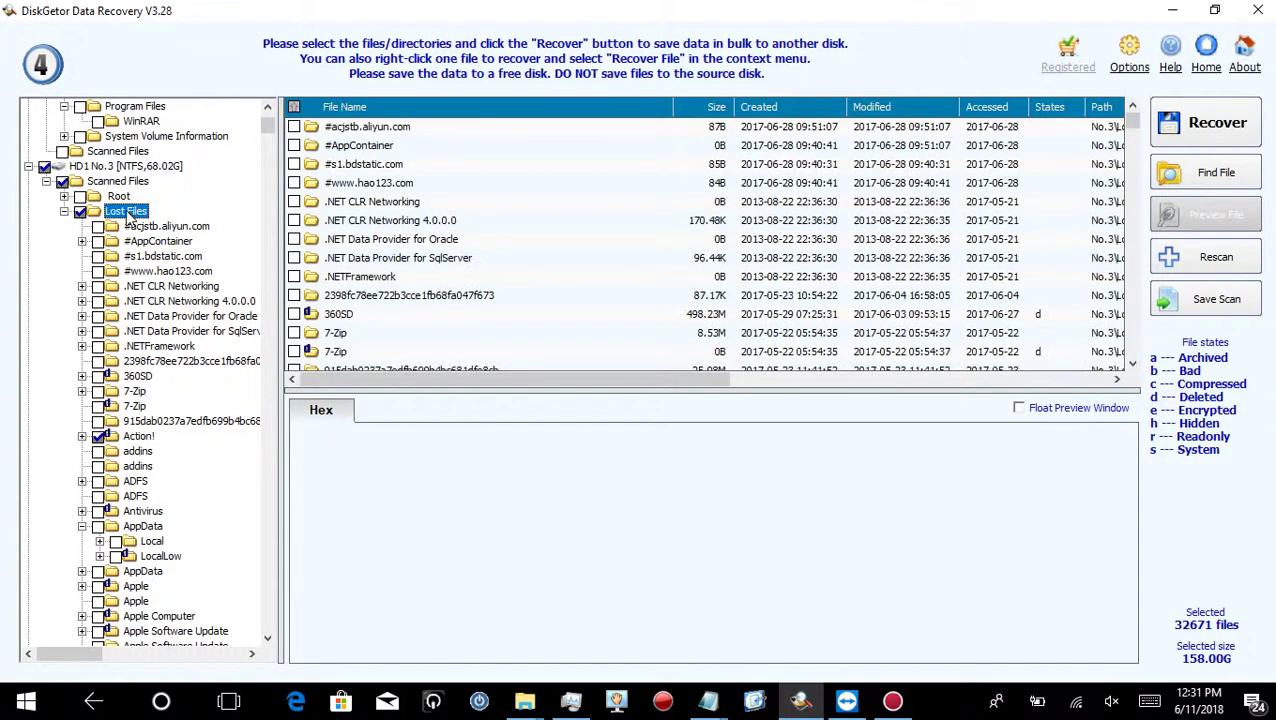
click(706, 107)
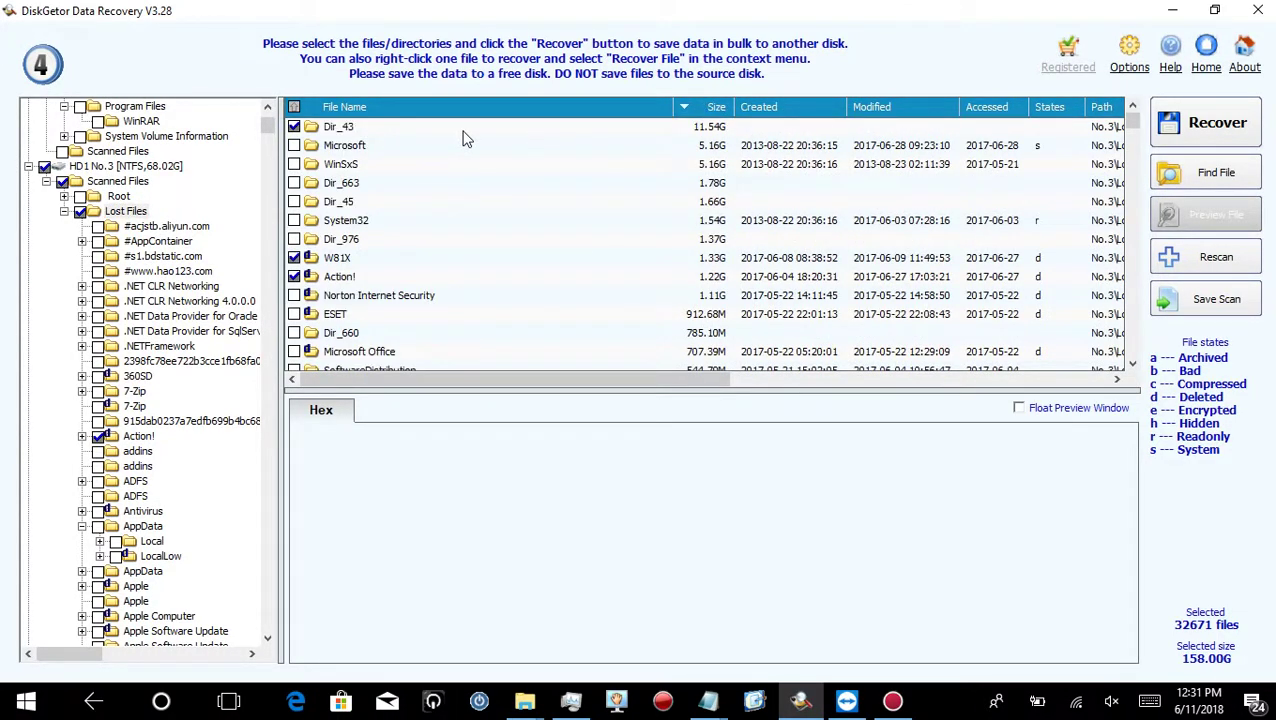
- Open the Dir_45 folder, sort its contents by descending size and open the largest CocCoc folder
double_click(349, 202)
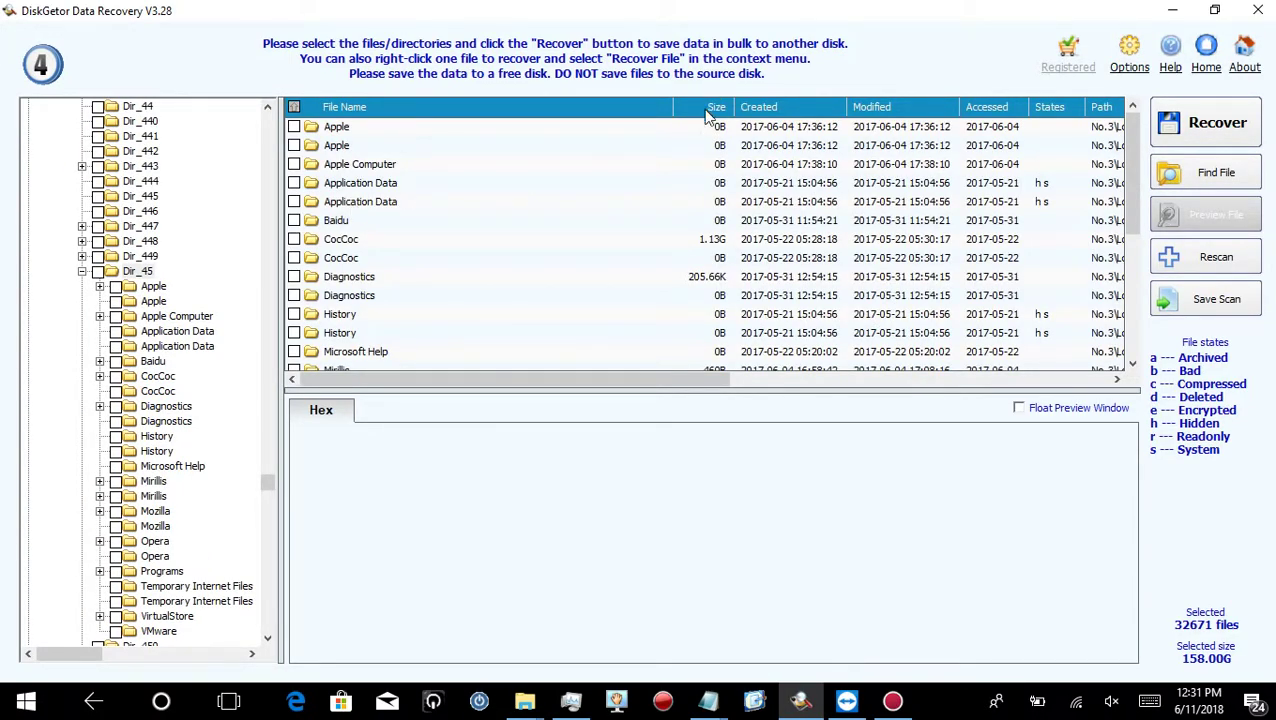
click(706, 110)
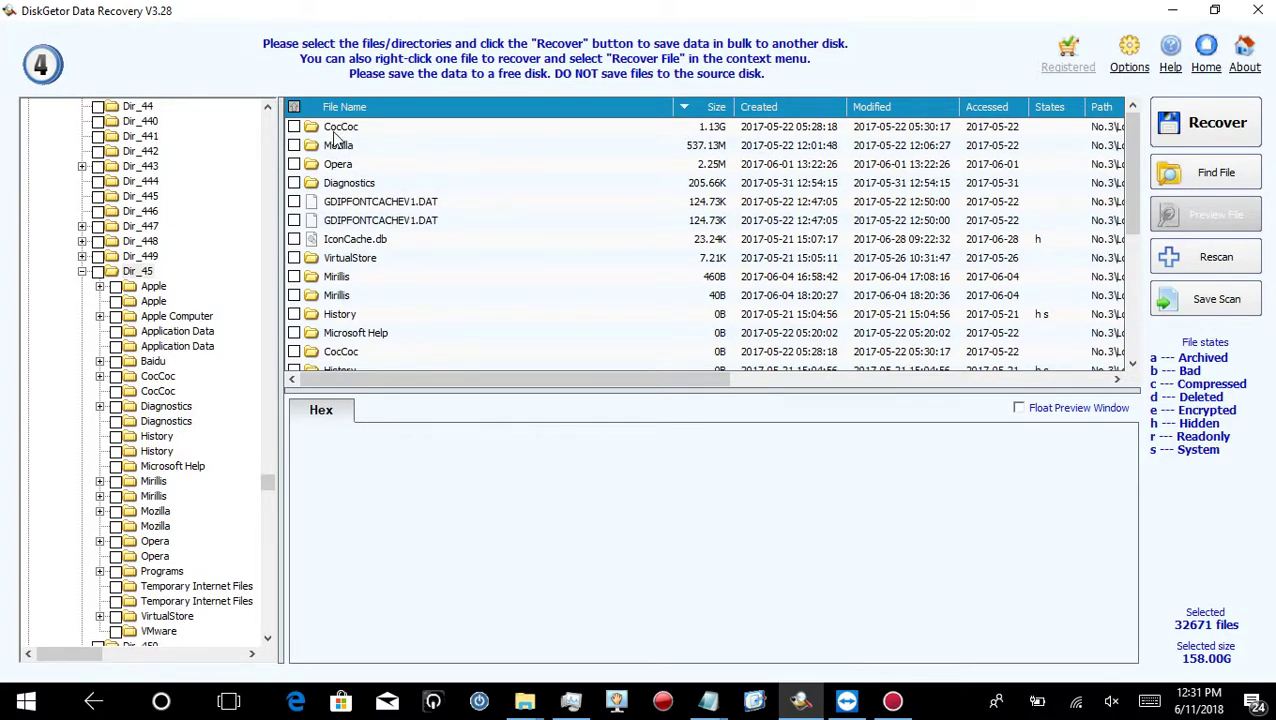
double_click(340, 127)
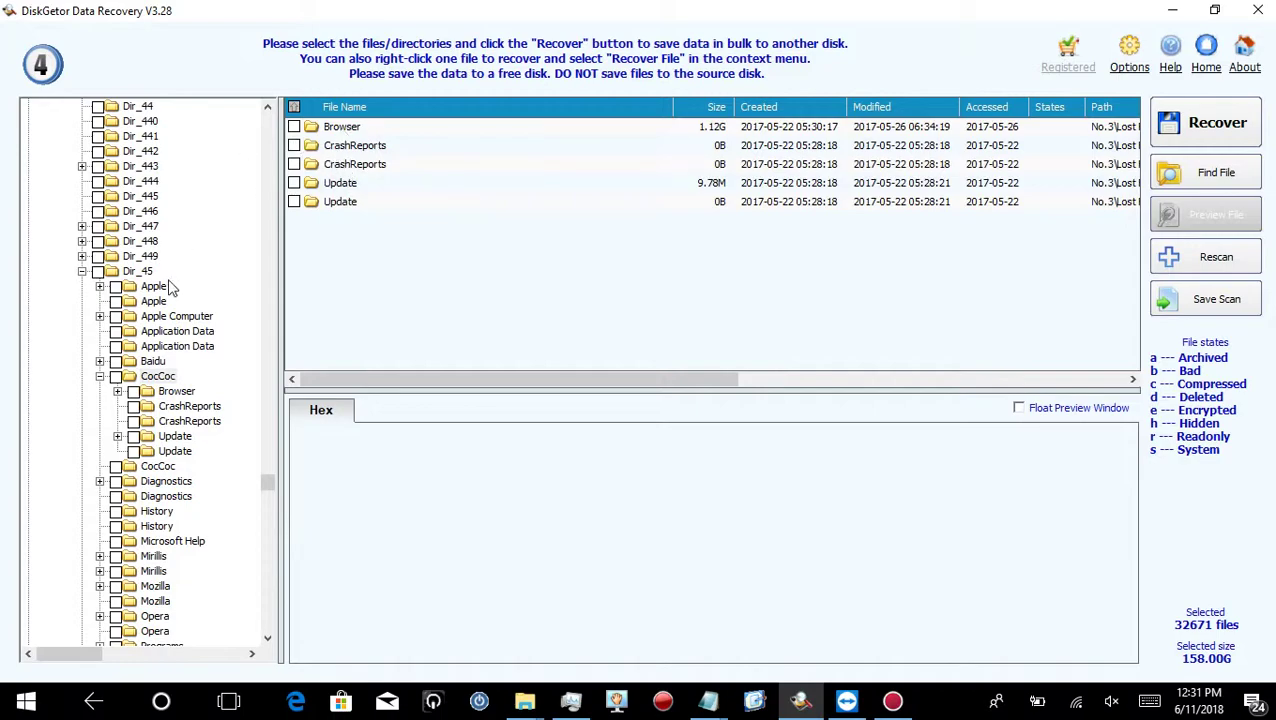
- Go back from the CocCoc folder to Lost Files on HD1 No.3 and order the list by largest size
scroll(182, 192, up, 20)
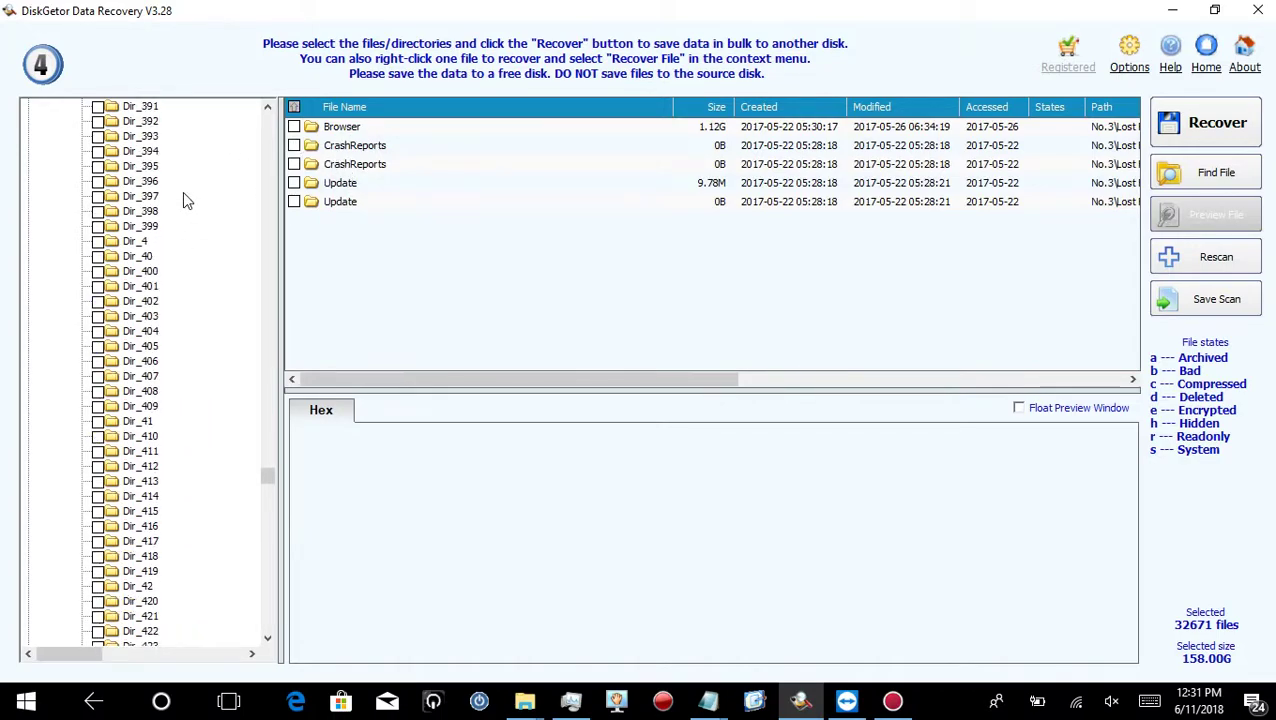
click(142, 226)
key(Home)
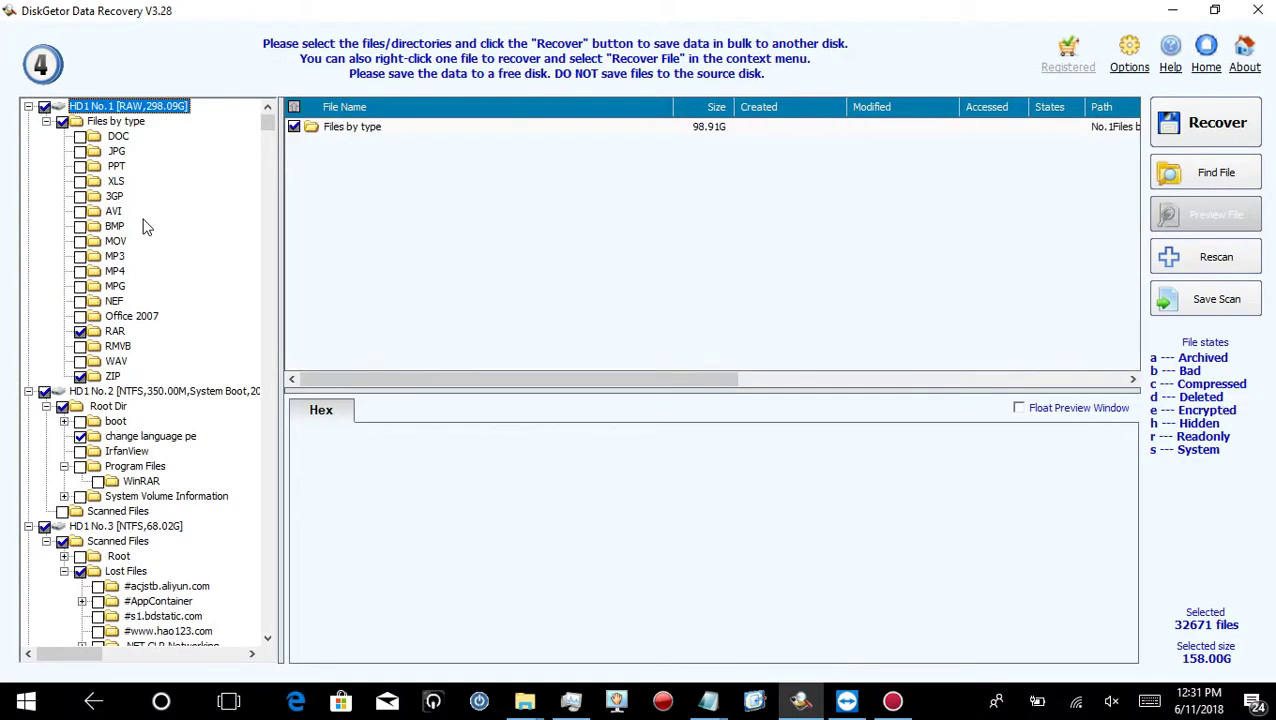
scroll(140, 395, down, 15)
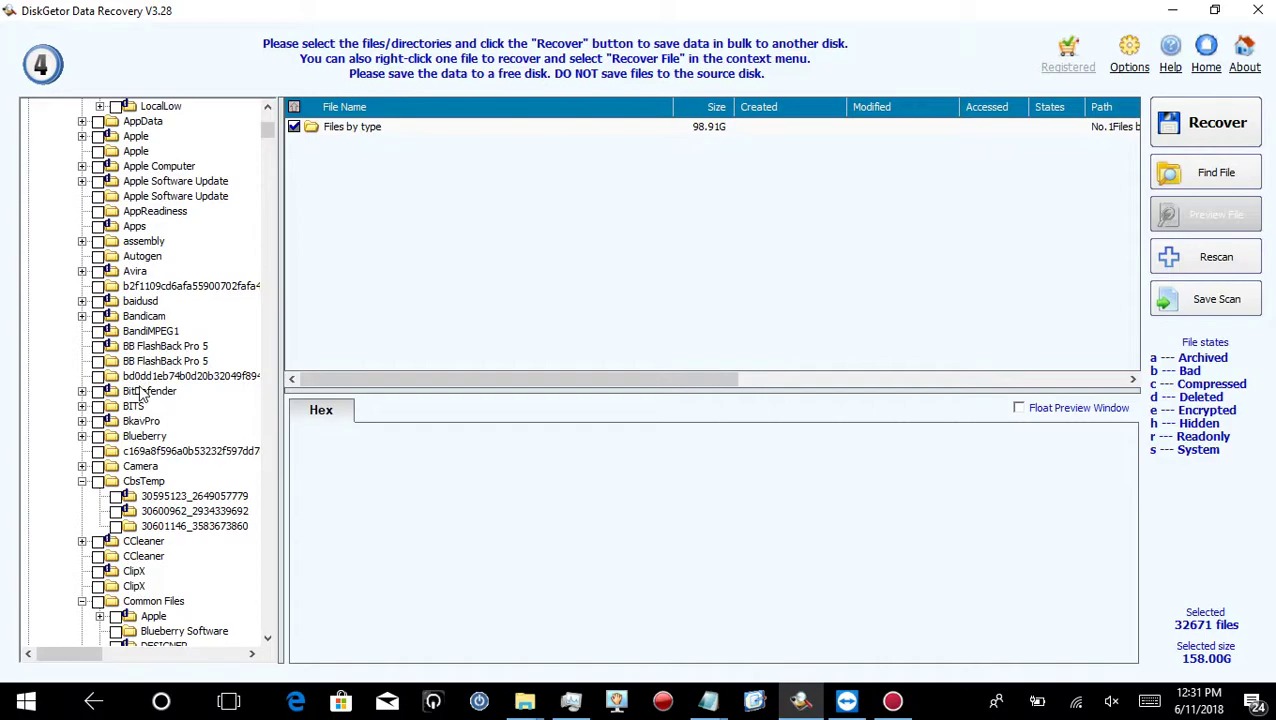
scroll(142, 392, up, 7)
scroll(142, 392, up, 4)
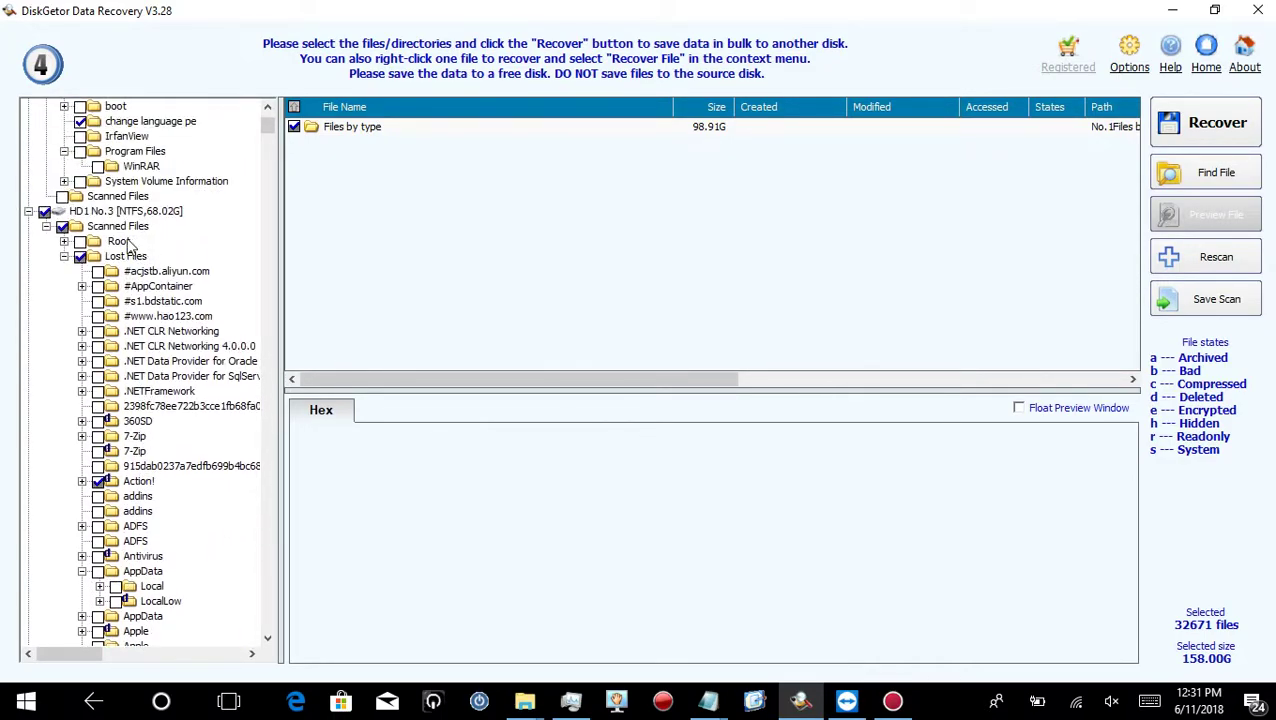
click(118, 271)
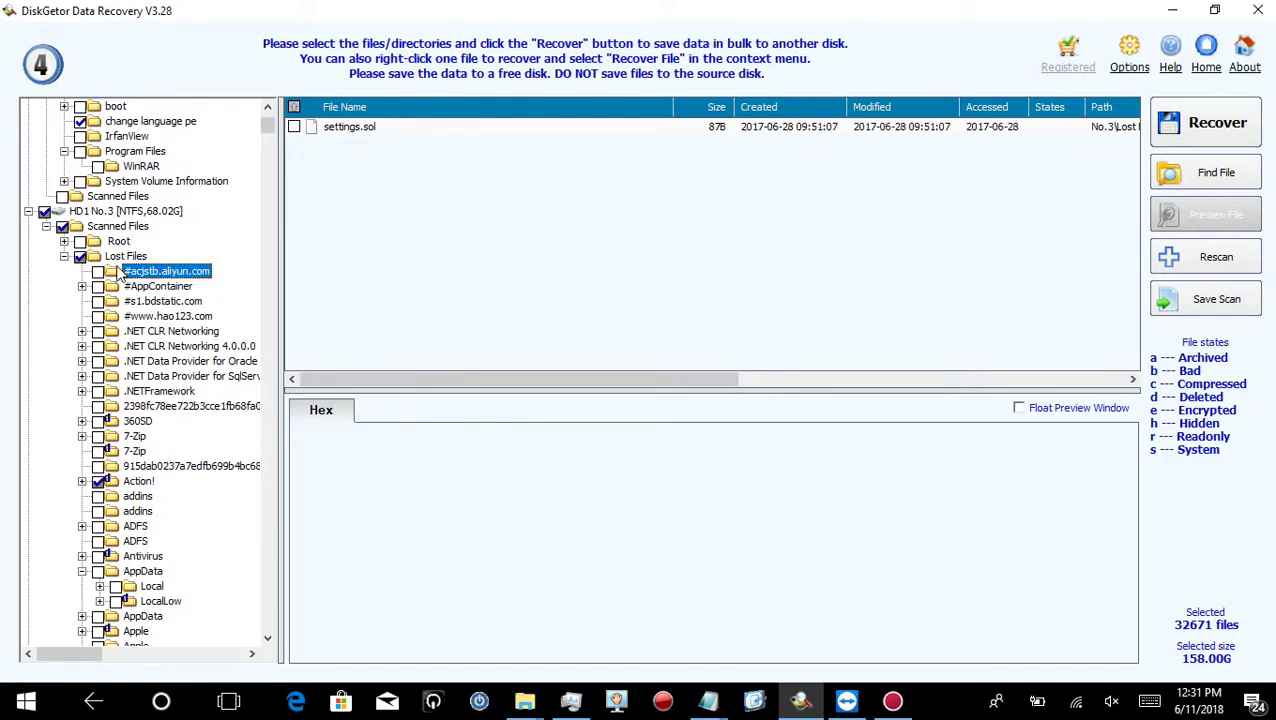
click(127, 257)
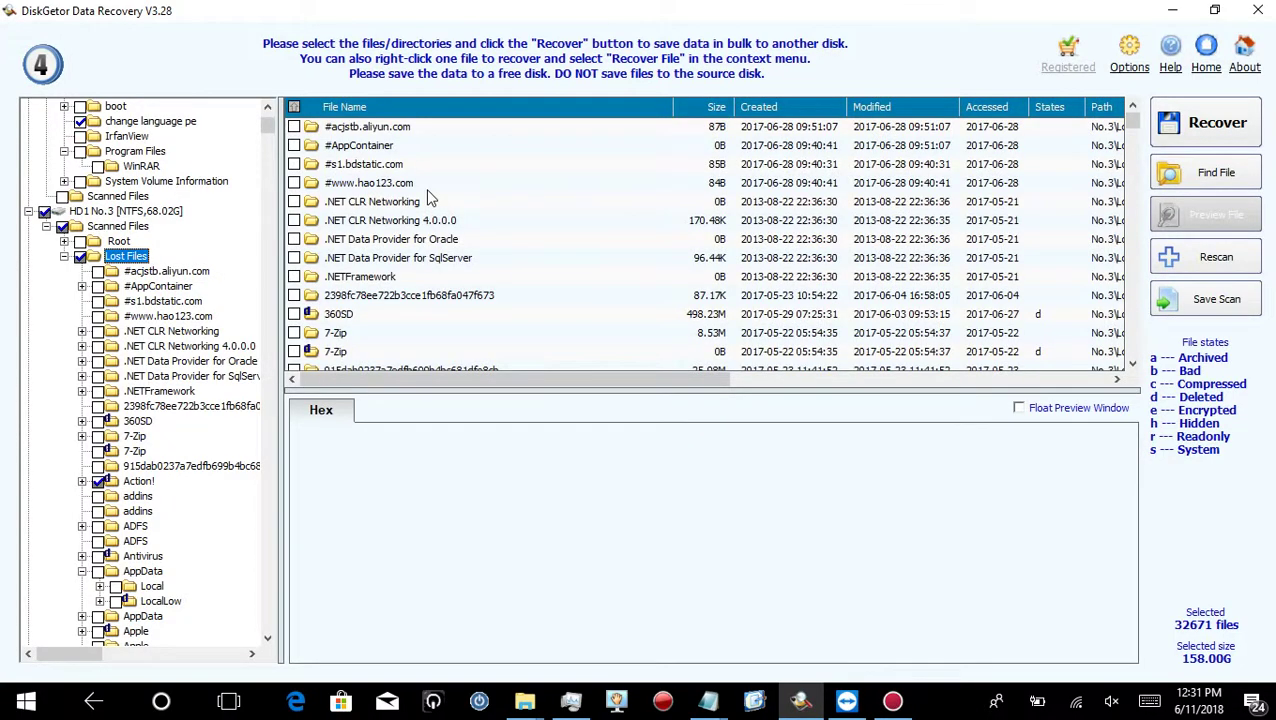
click(712, 107)
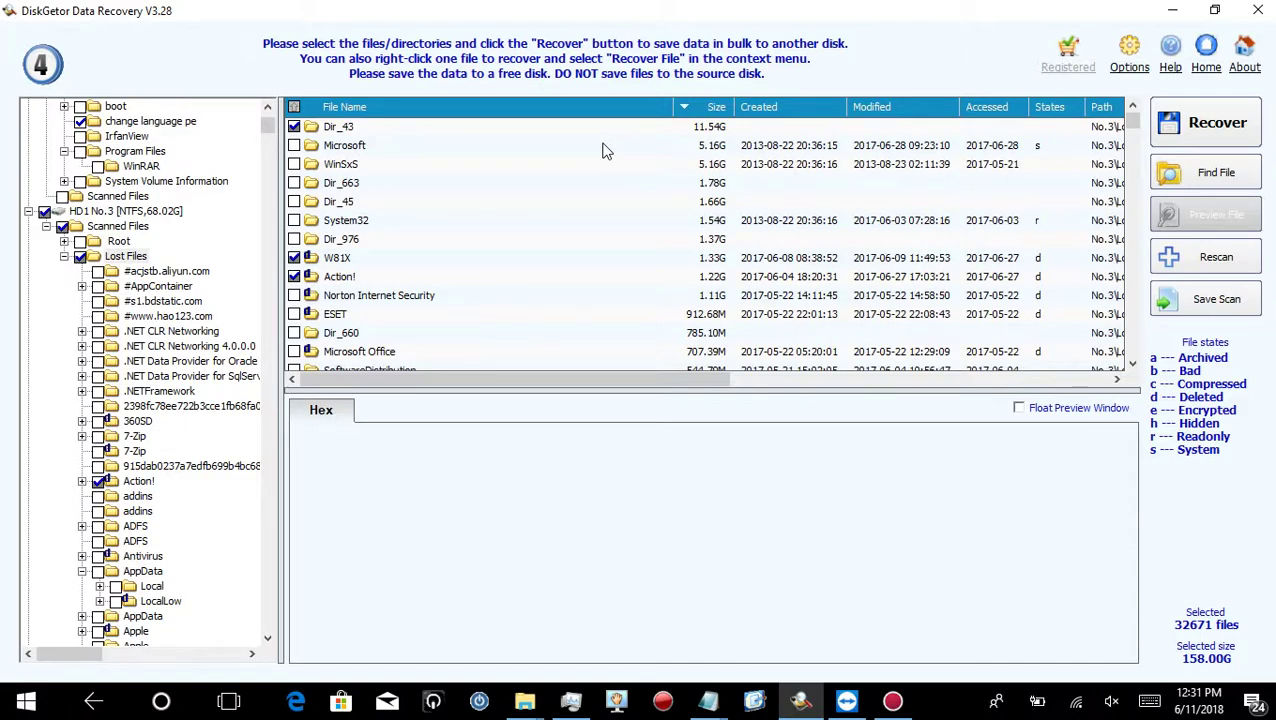
- Examine the largest Lost Files folders, selecting ESET and reading further down the size-sorted list
click(352, 316)
scroll(352, 316, down, 3)
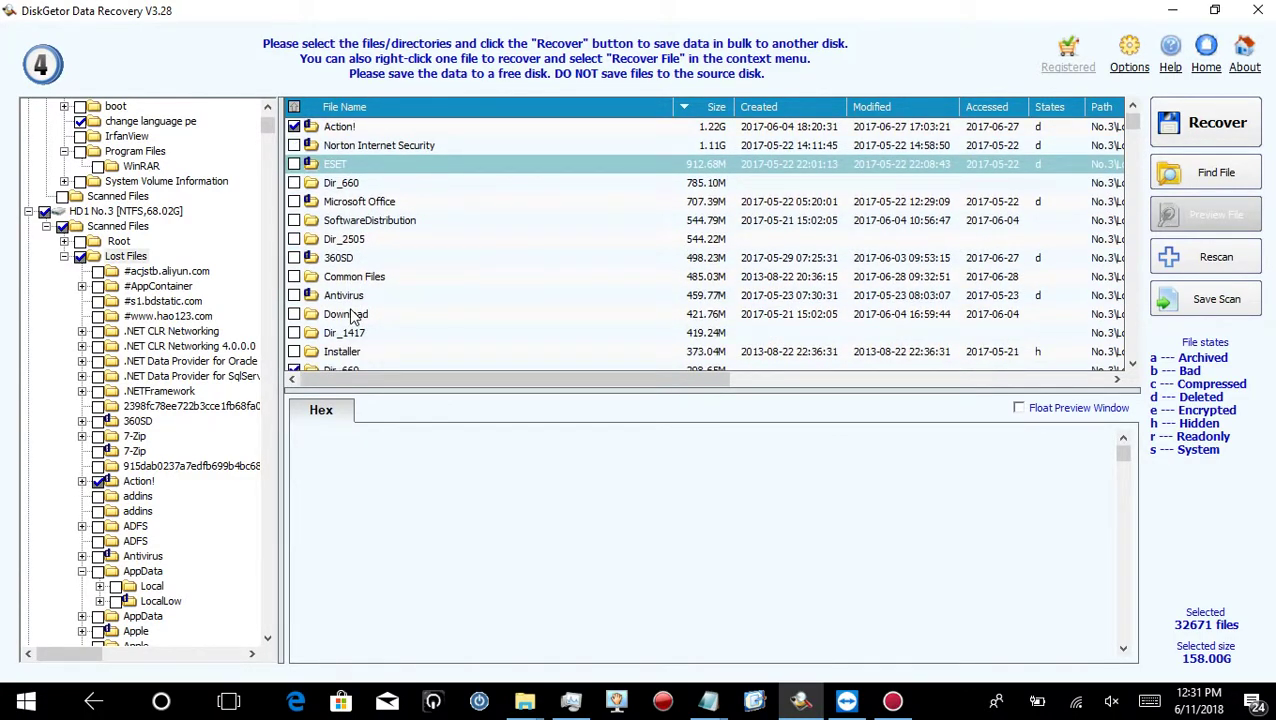
scroll(352, 316, down, 1)
scroll(352, 316, down, 2)
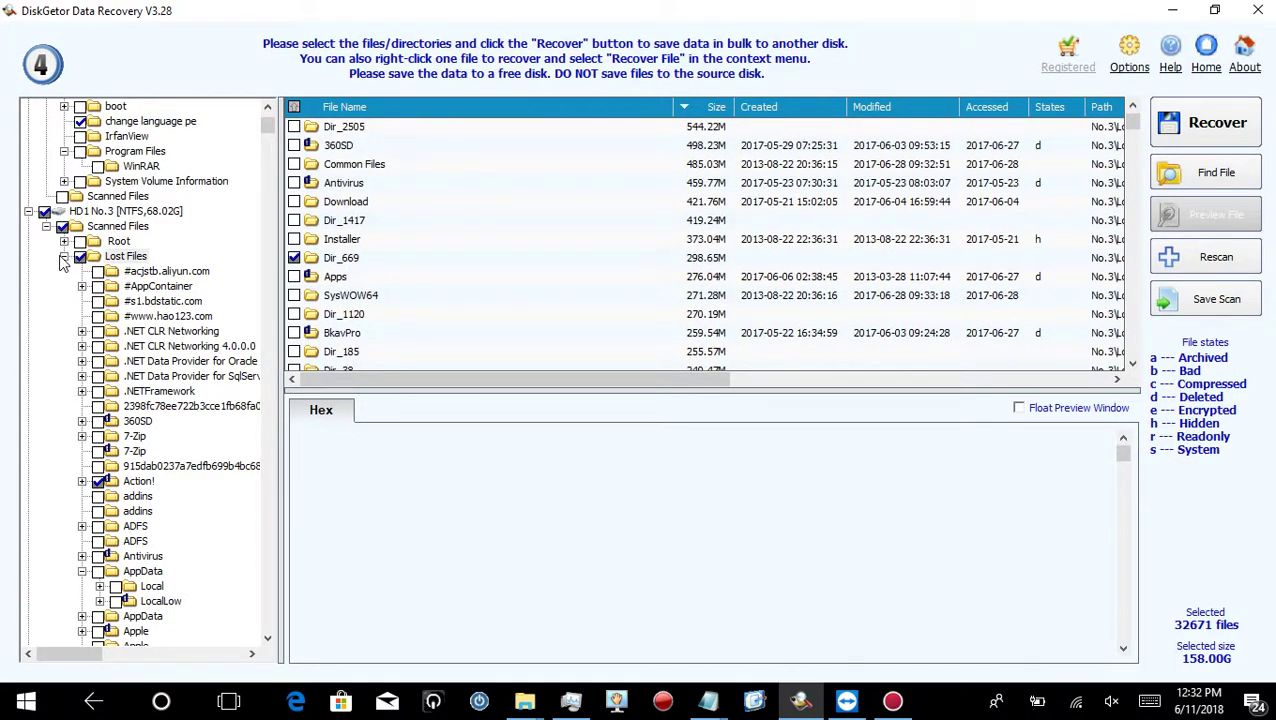
- Collapse the Lost Files folder of HD1 No.3 and display the Root Dir contents of HD1 No.5
click(64, 257)
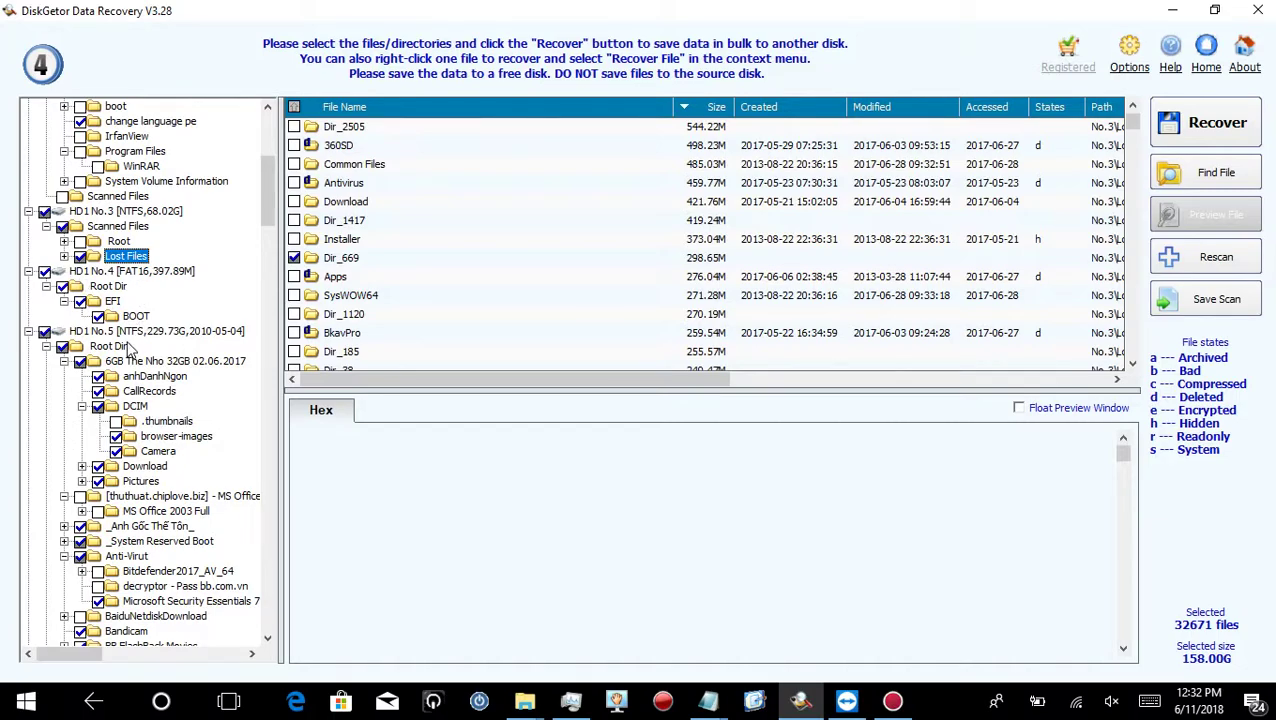
click(150, 332)
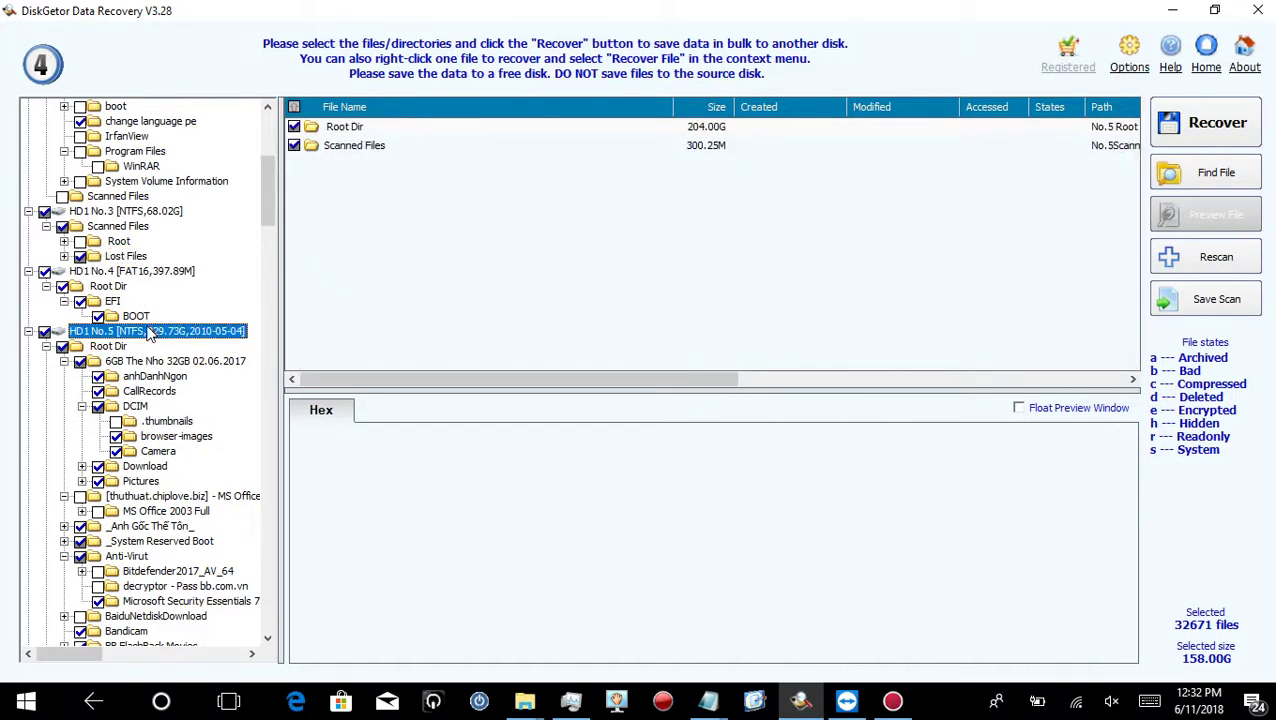
click(110, 346)
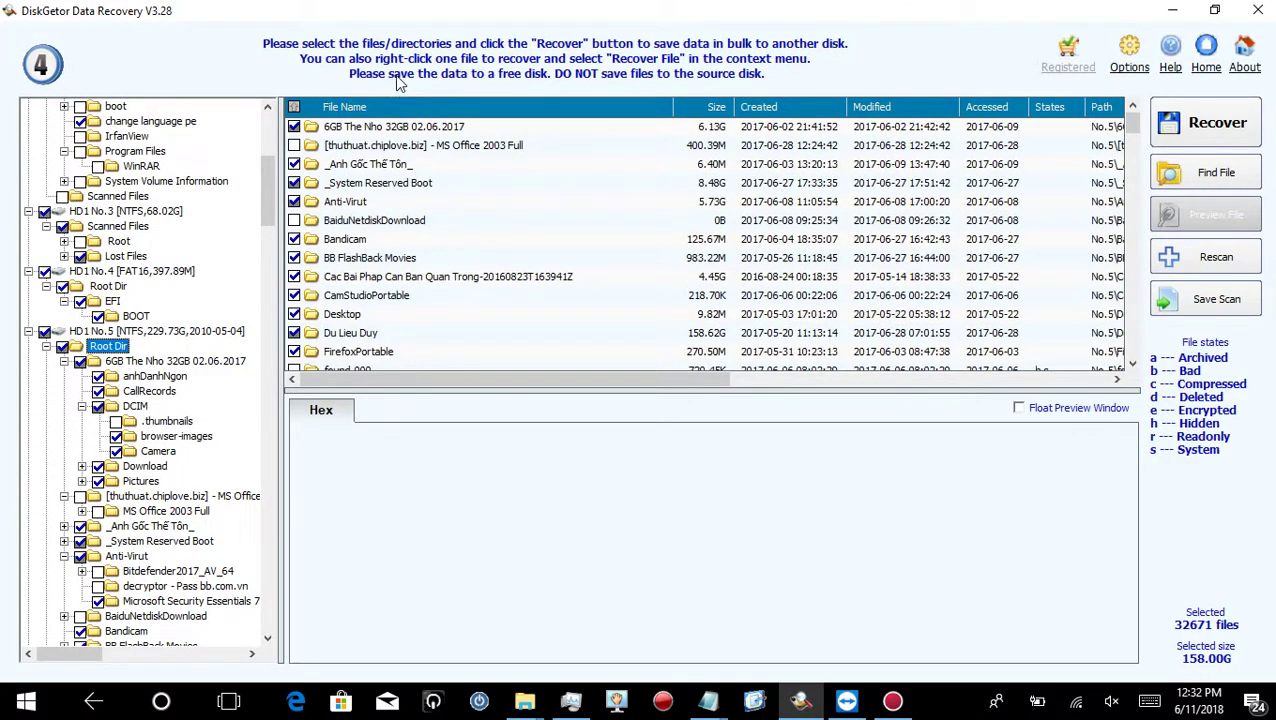
- Open the Camera folder inside DCIM of the 6GB The Nho 32GB 02.06.2017 folder
double_click(400, 127)
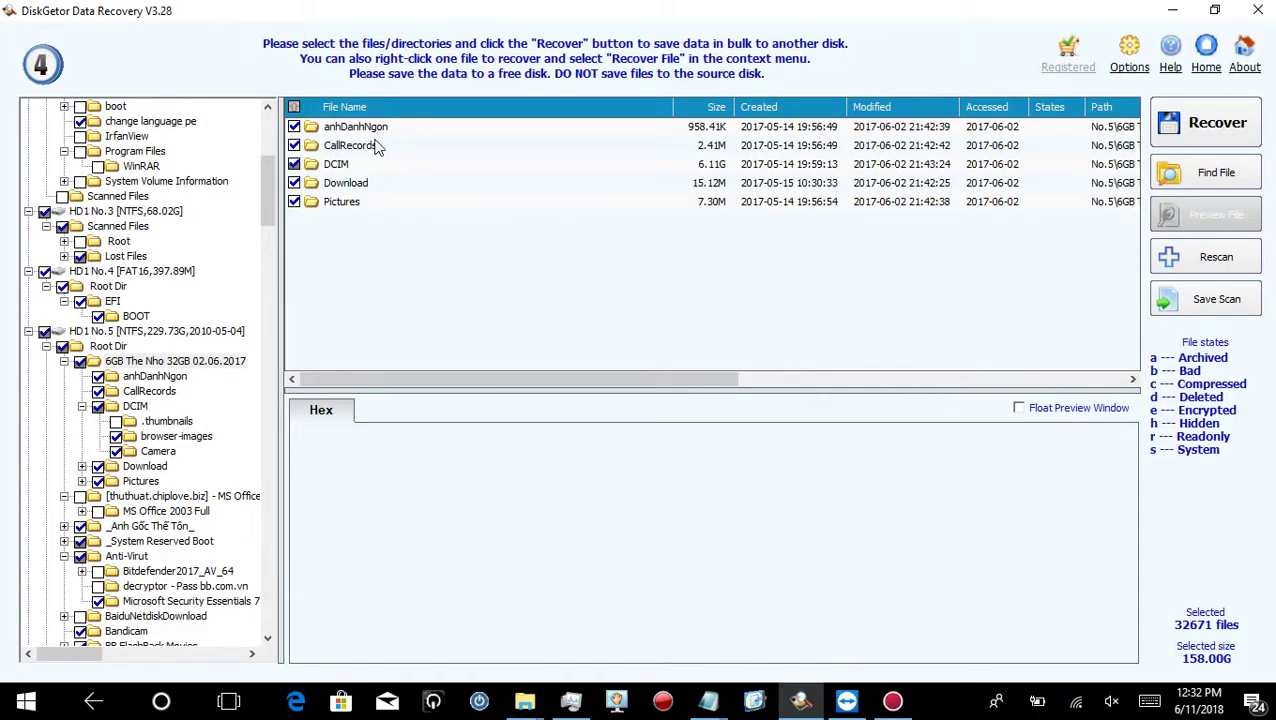
double_click(338, 165)
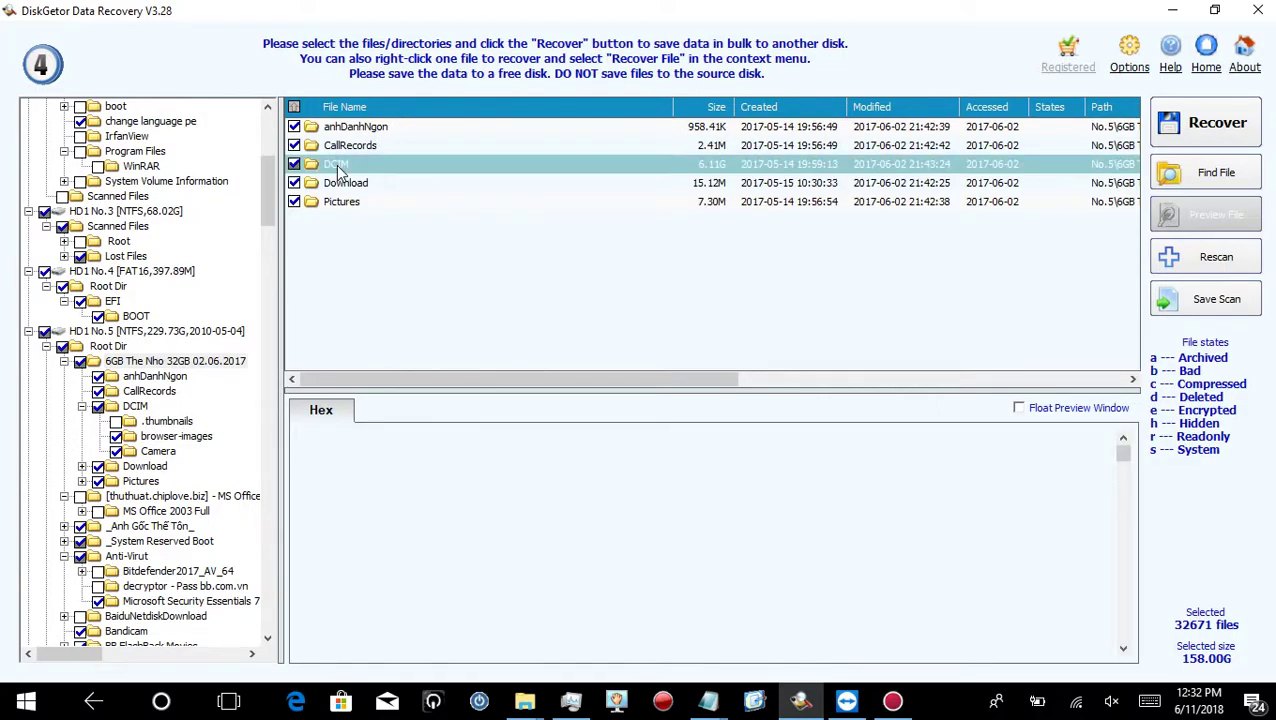
double_click(334, 166)
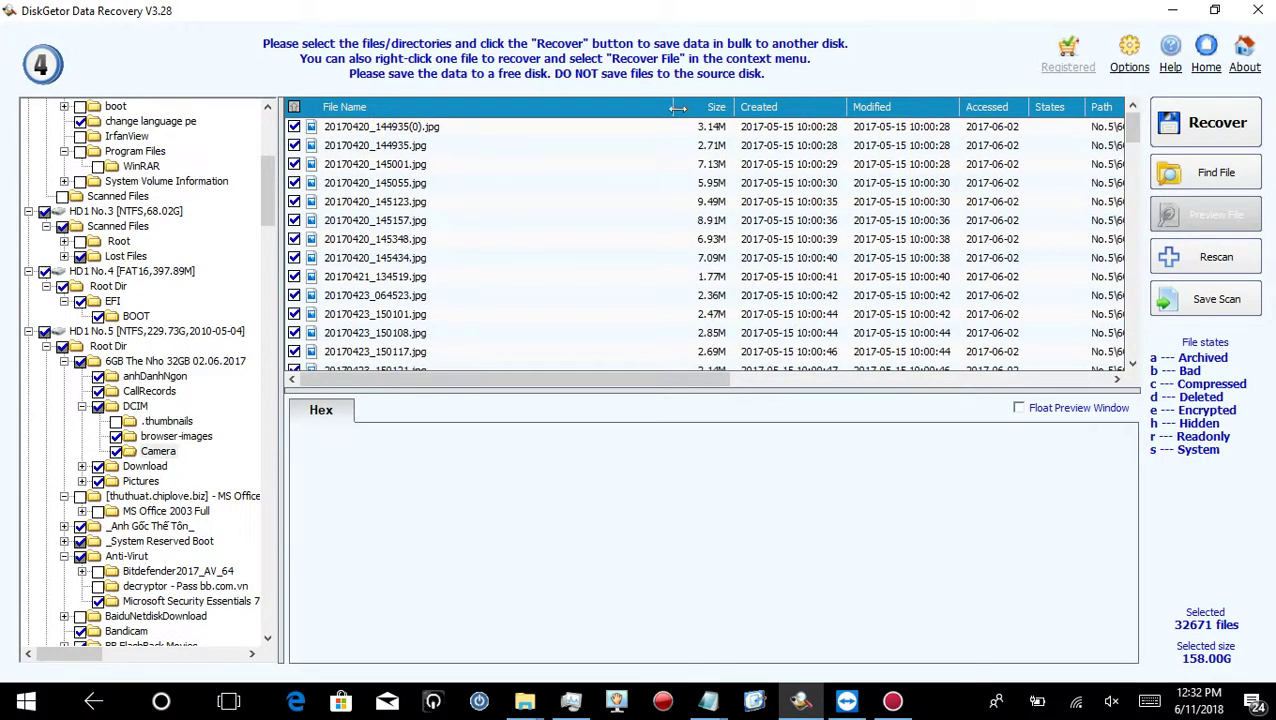
- Order the Camera folder's files by largest size and inspect the hex data of 20170520_210157.mp4 and 20170507_072839.mp4
click(684, 109)
click(349, 203)
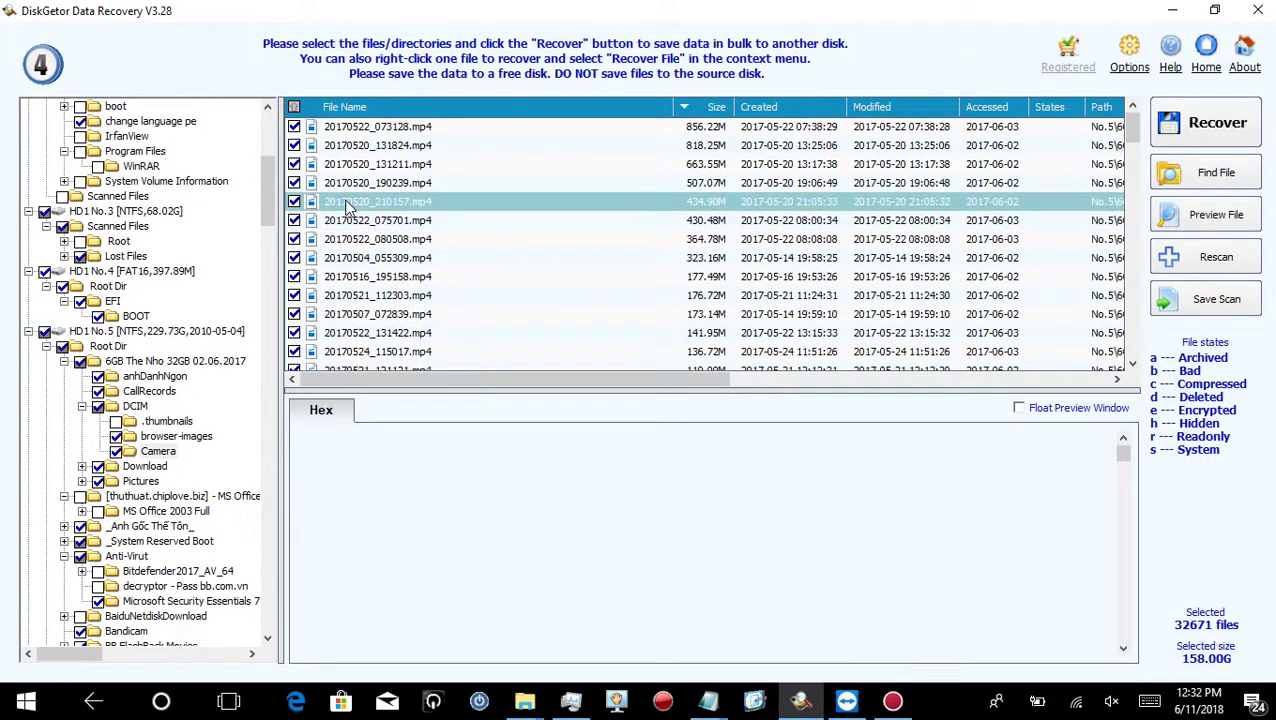
click(358, 313)
scroll(358, 311, down, 1)
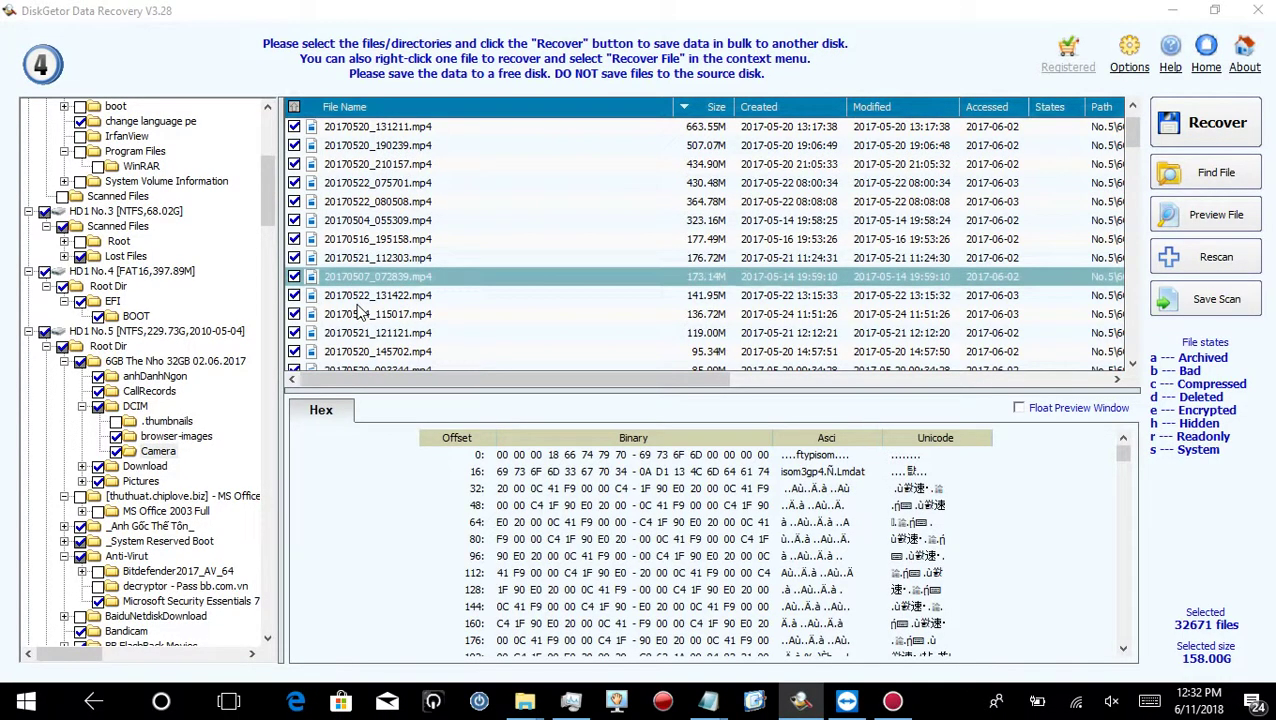
- Switch to File Explorer and open the KAD folder on the WinPESE (E:) drive
key(super+d)
key(super+e)
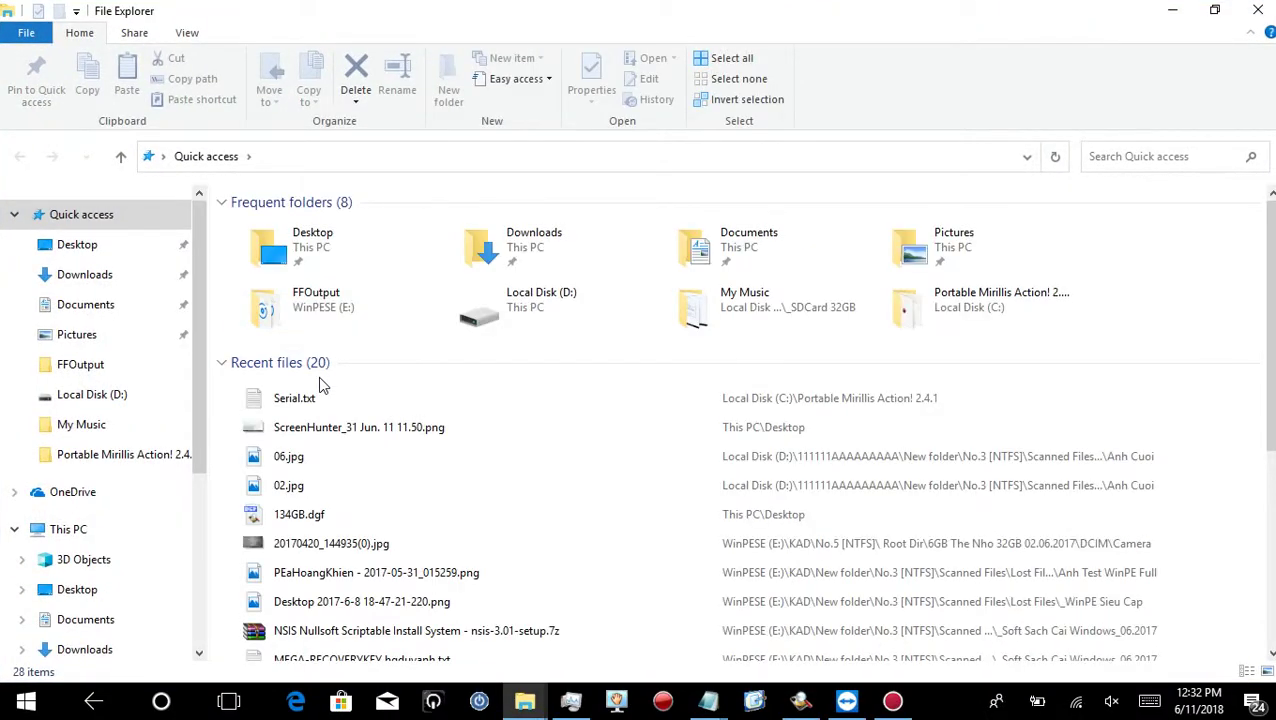
click(75, 532)
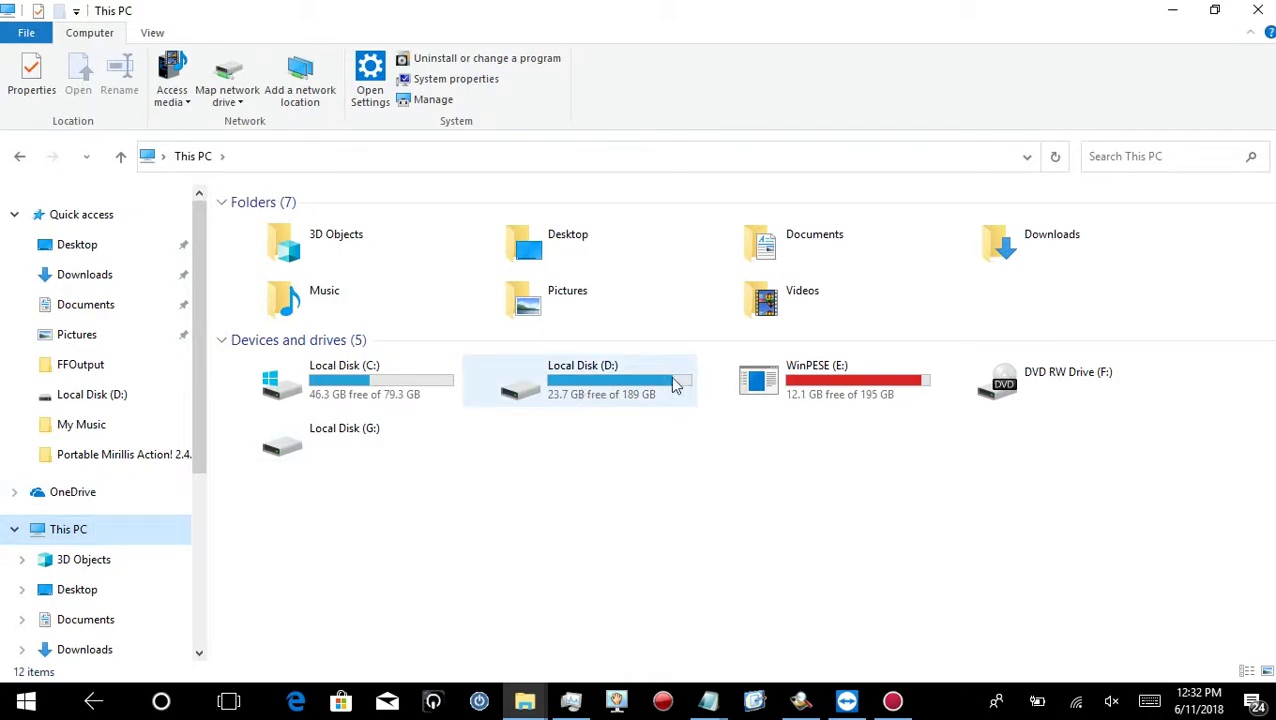
click(899, 390)
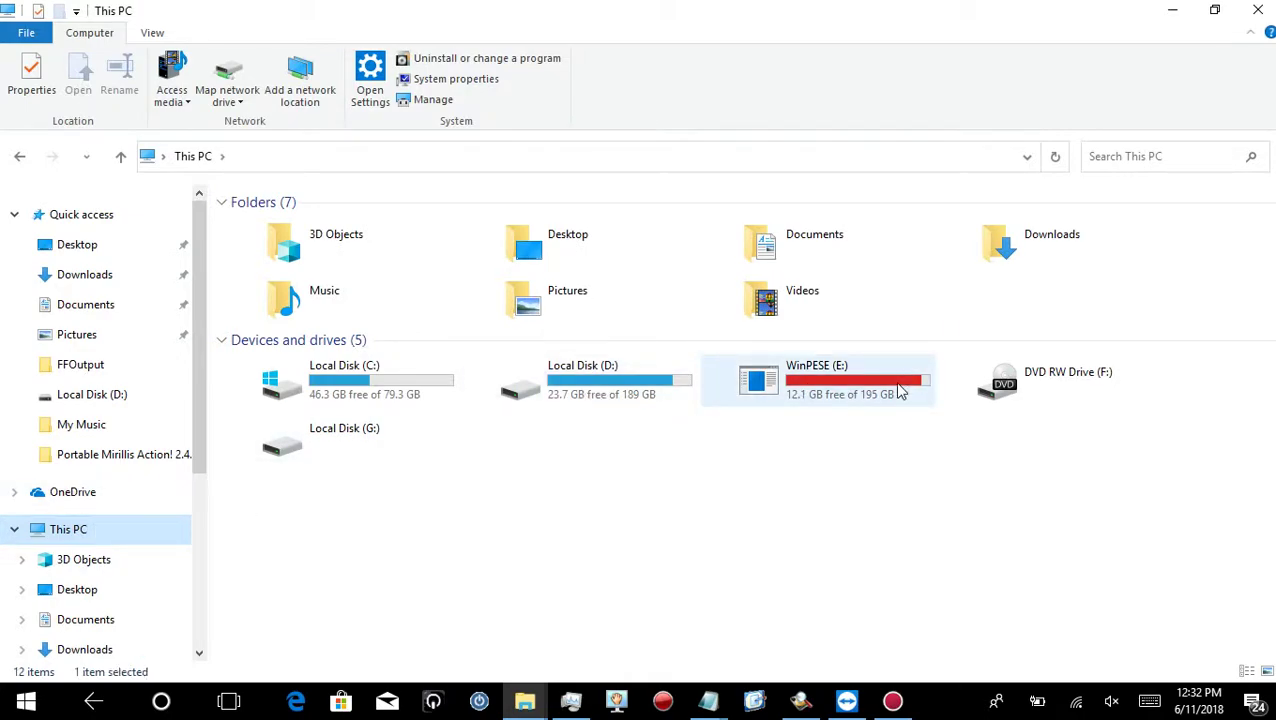
double_click(838, 380)
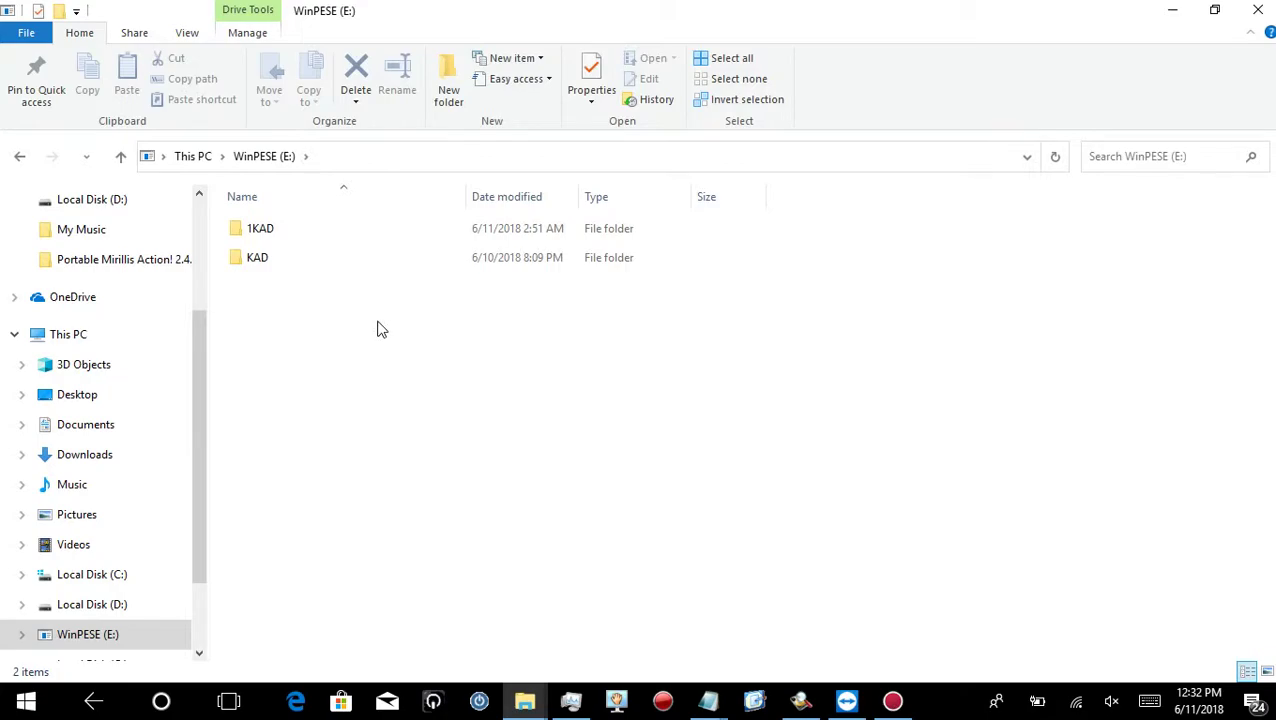
double_click(279, 268)
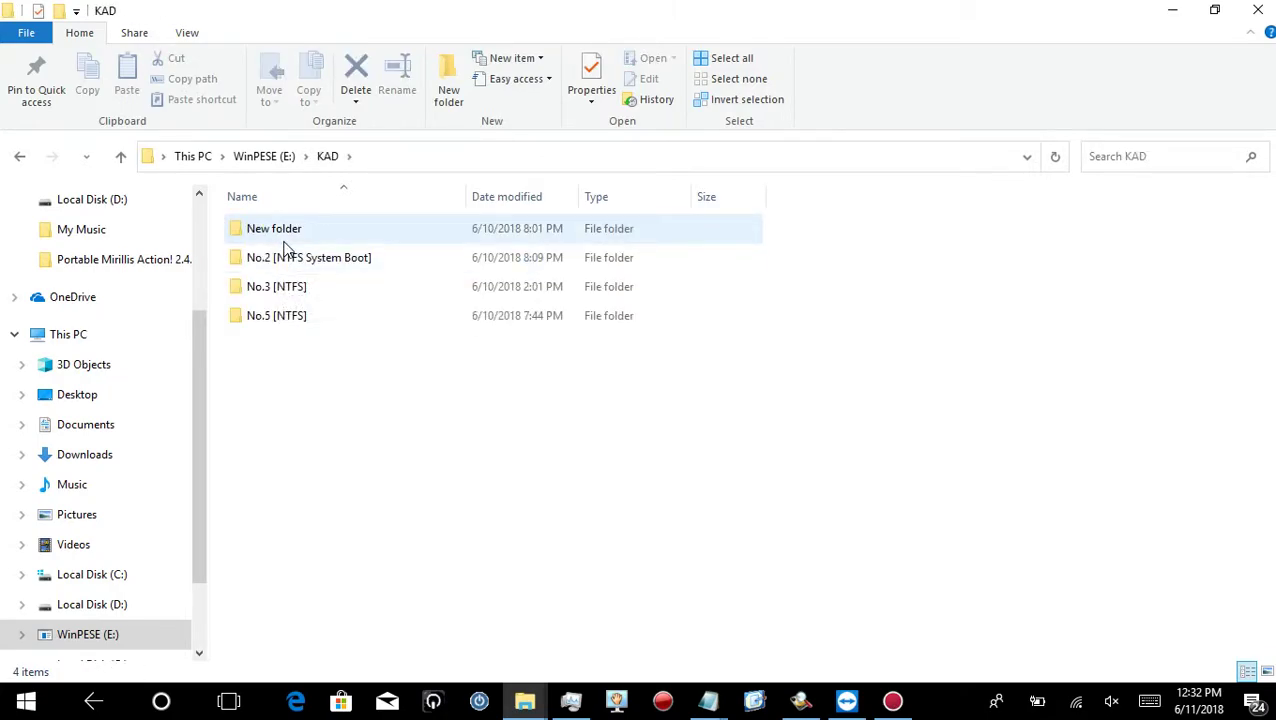
- Go back to the WinPESE (E:) drive and open Root Dir inside 1KAD's No.5 [NTFS] folder
click(262, 157)
double_click(278, 228)
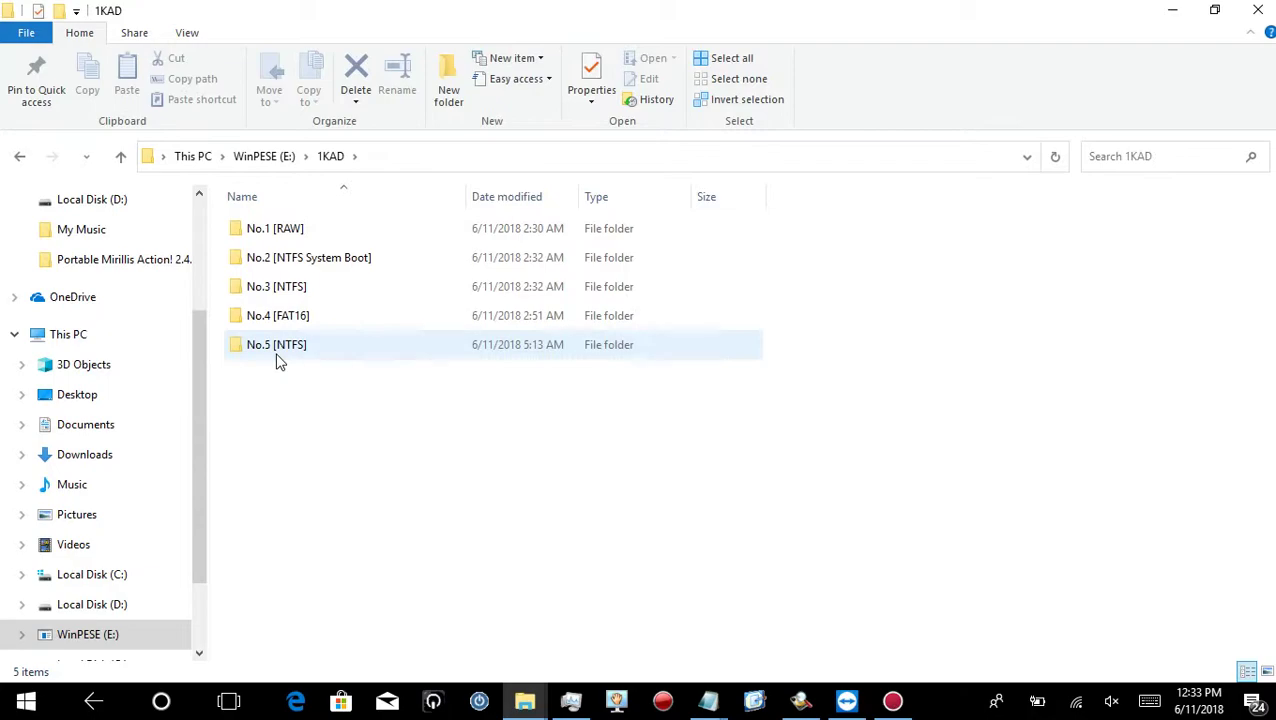
double_click(277, 350)
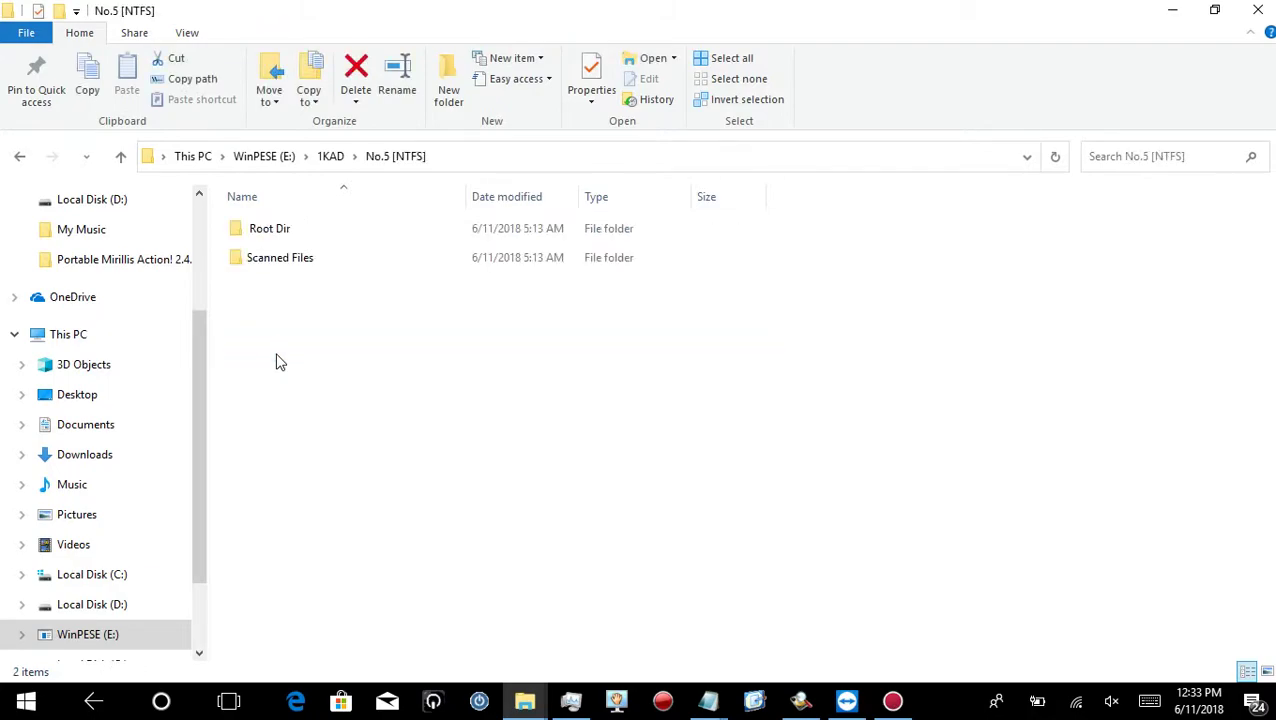
double_click(279, 236)
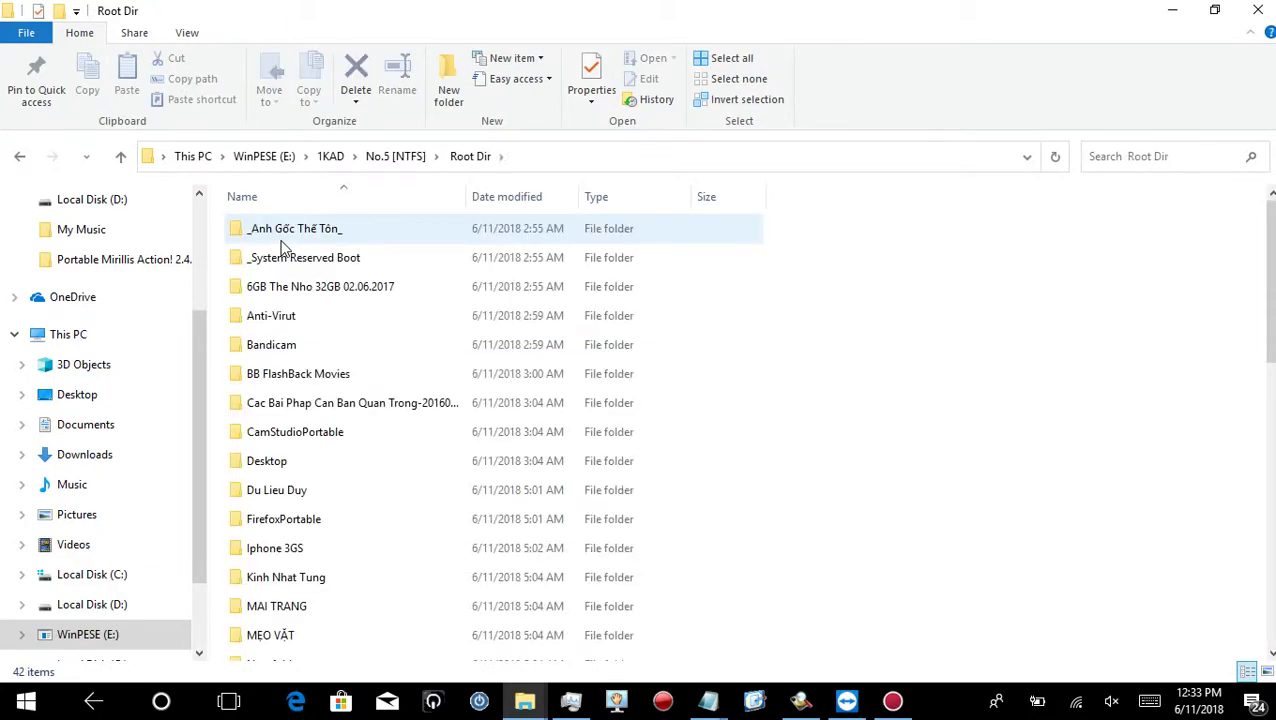
- Open the recovered Camera folder inside DCIM of the 6GB The Nho 32GB 02.06.2017 folder
double_click(329, 294)
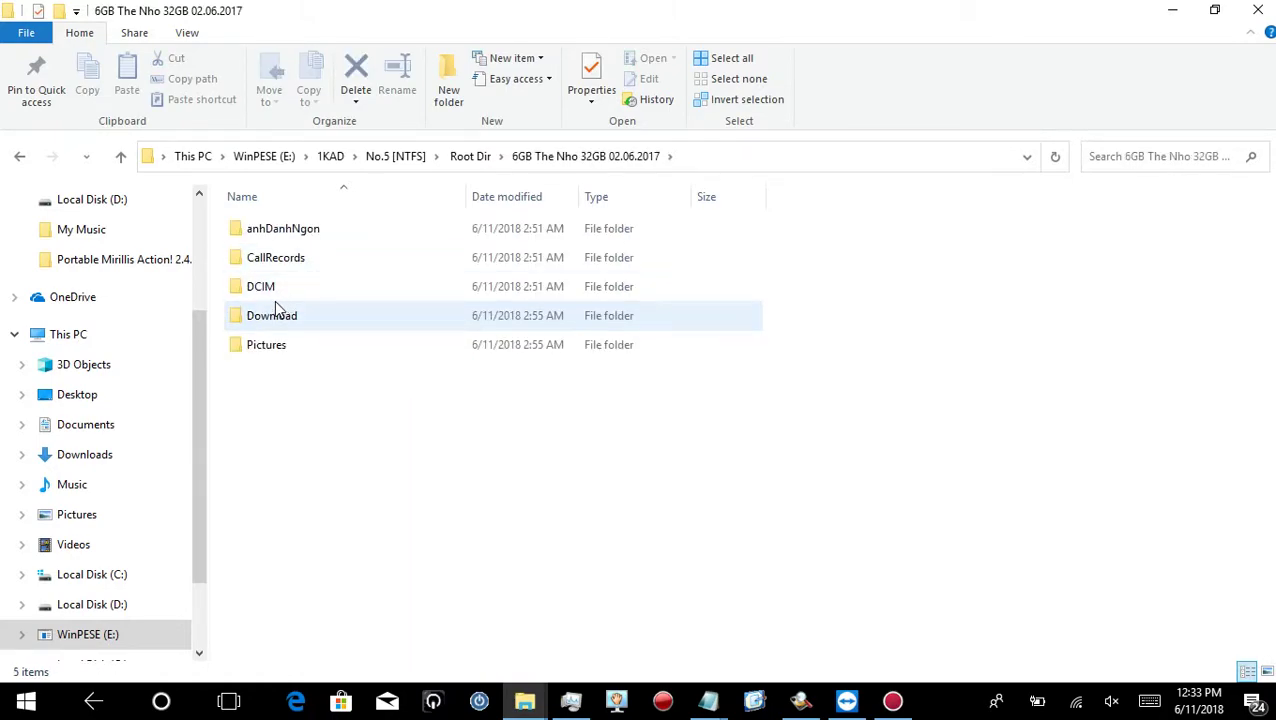
double_click(275, 297)
click(271, 266)
double_click(271, 268)
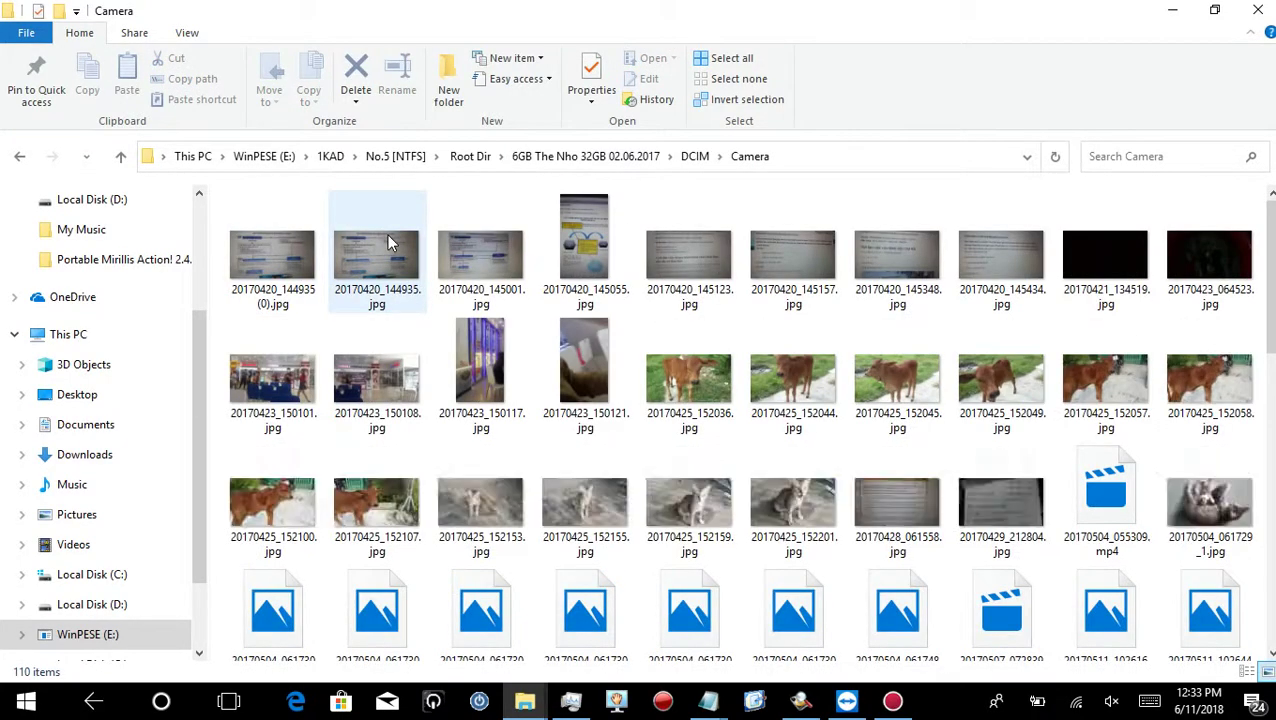
- Examine the thumbnails of the recovered photos and videos throughout the Camera folder, selecting 20170423_150108.jpg and 20170525_075246.jpg
click(398, 330)
scroll(398, 330, down, 7)
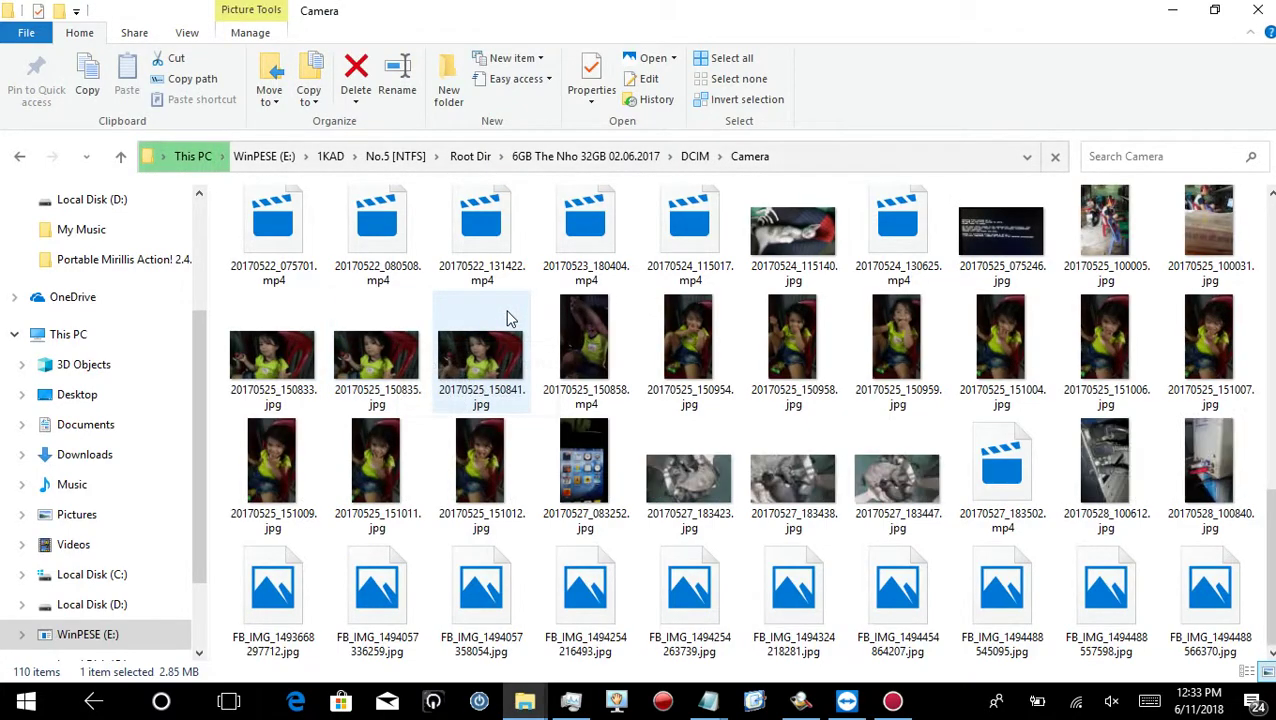
scroll(533, 303, up, 1)
scroll(533, 303, up, 4)
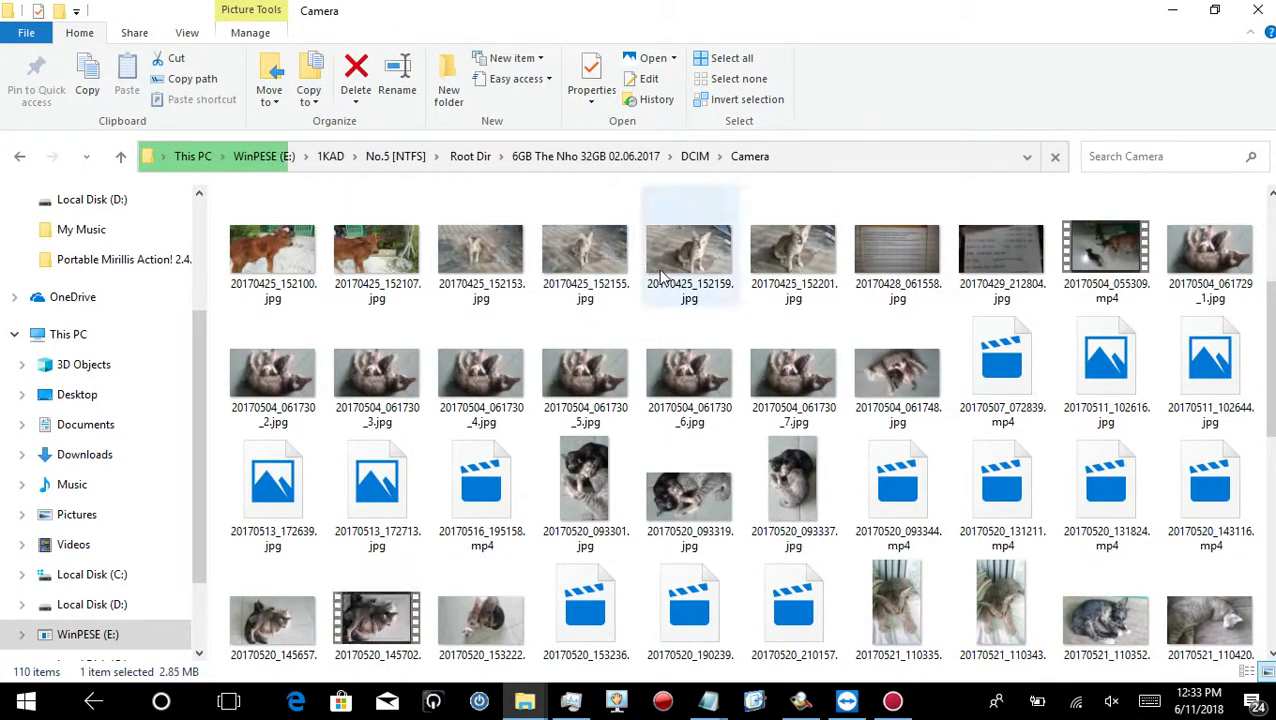
scroll(671, 288, down, 6)
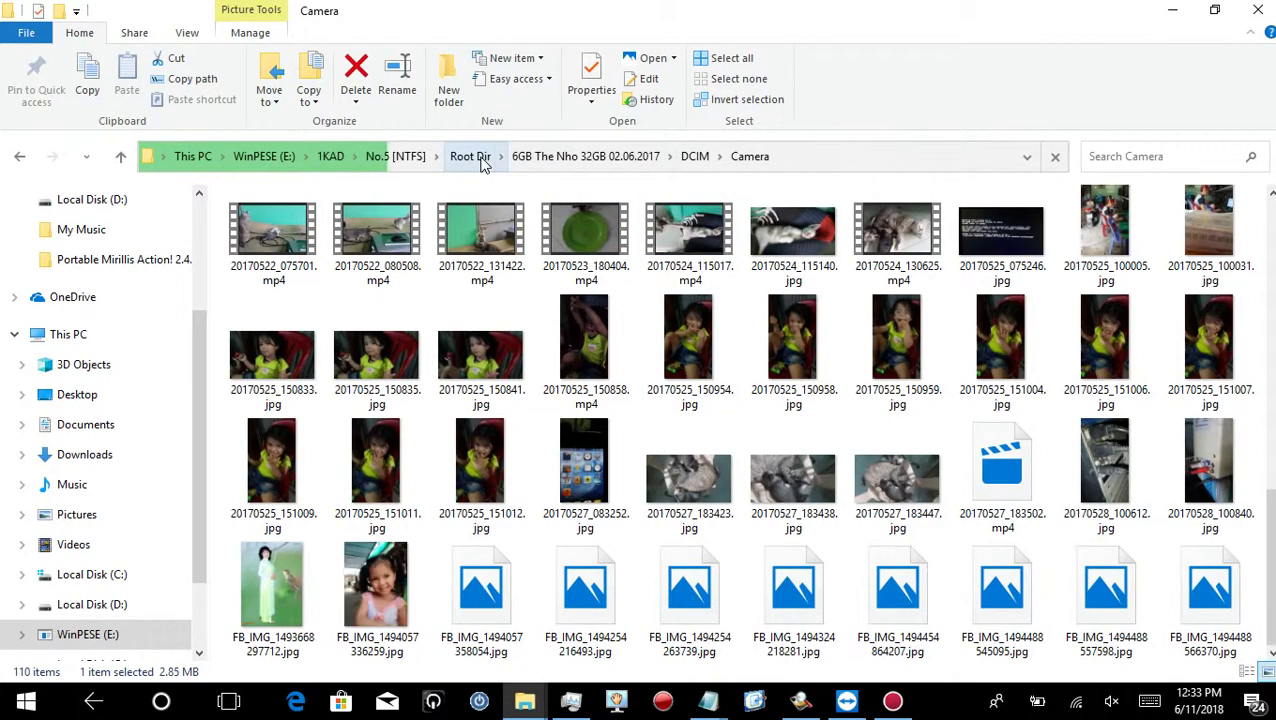
scroll(590, 503, up, 7)
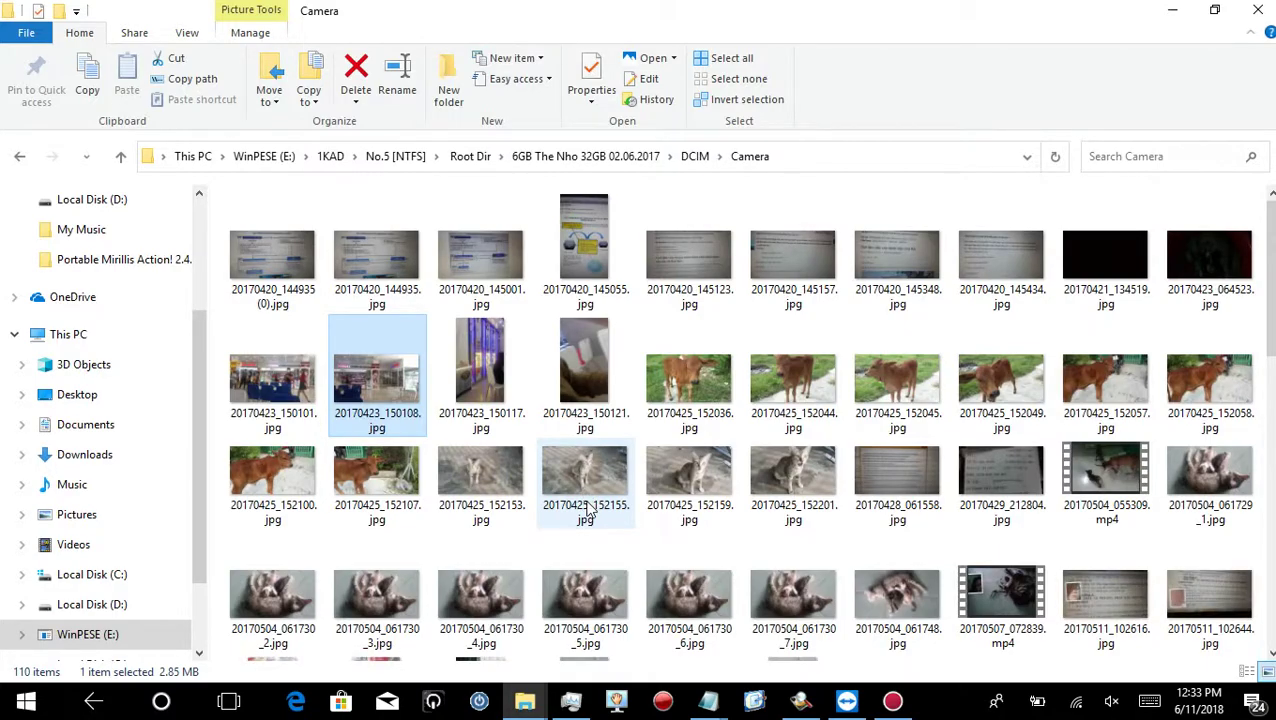
scroll(590, 503, down, 5)
scroll(585, 508, up, 5)
scroll(585, 508, down, 5)
click(960, 487)
click(990, 345)
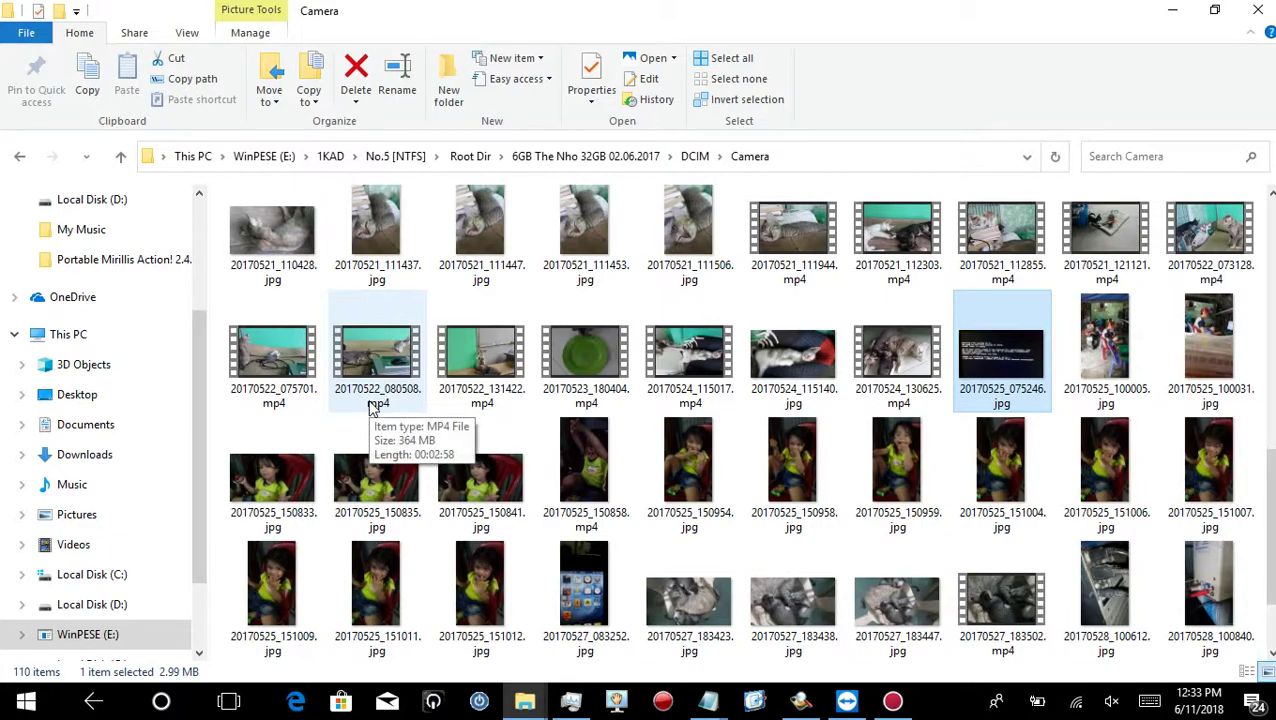
scroll(372, 407, down, 1)
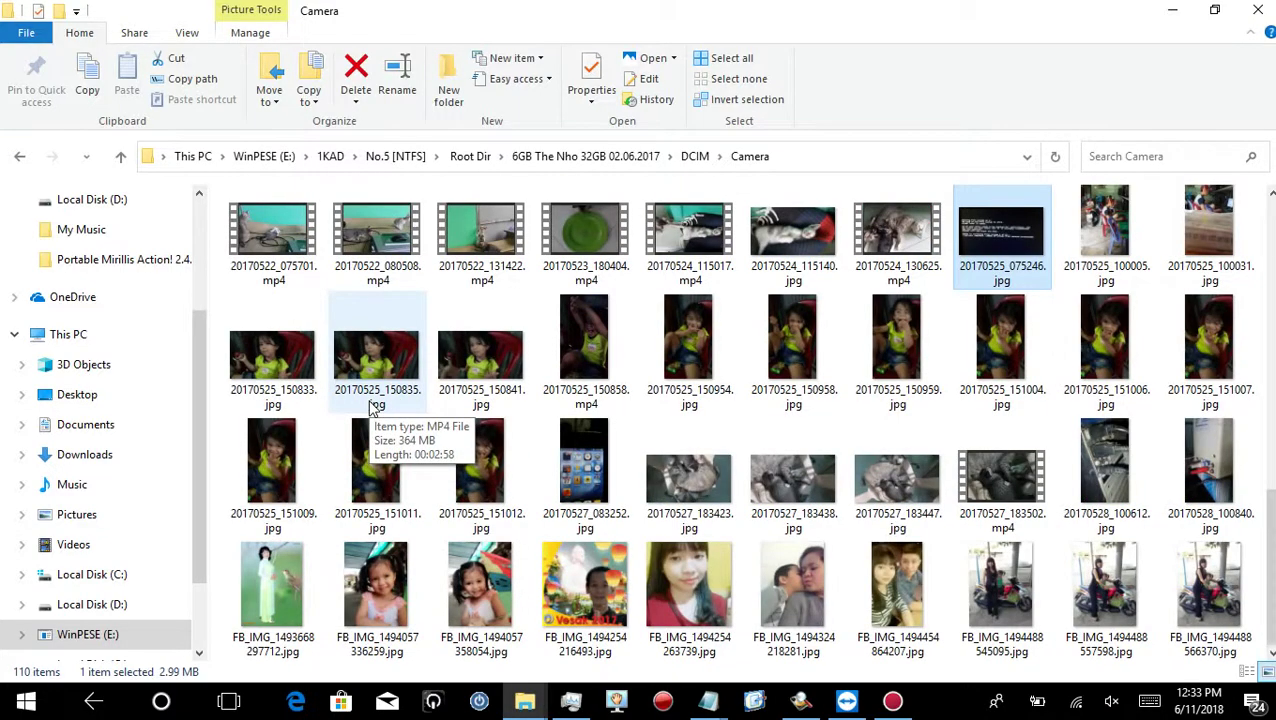
scroll(372, 407, up, 6)
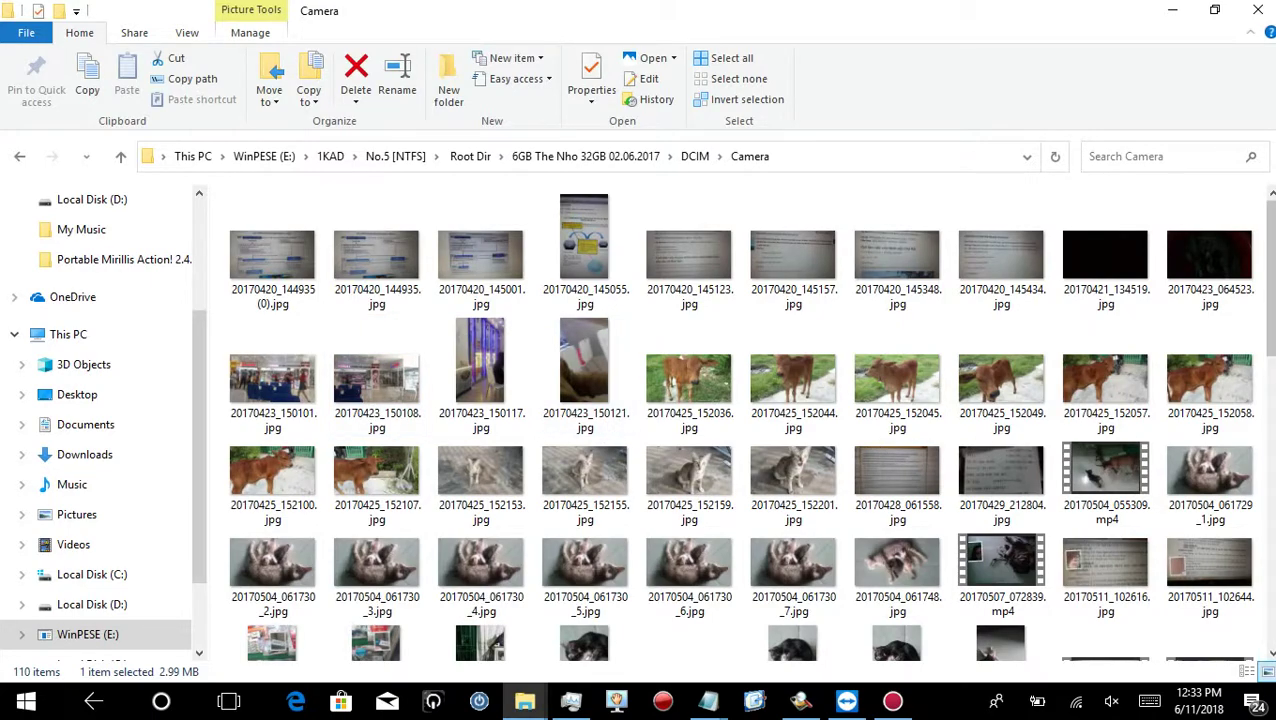
- Play the recovered video 20170504_055309.mp4 briefly to check it, dismissing the screen recorder window, and close the video player
click(1138, 482)
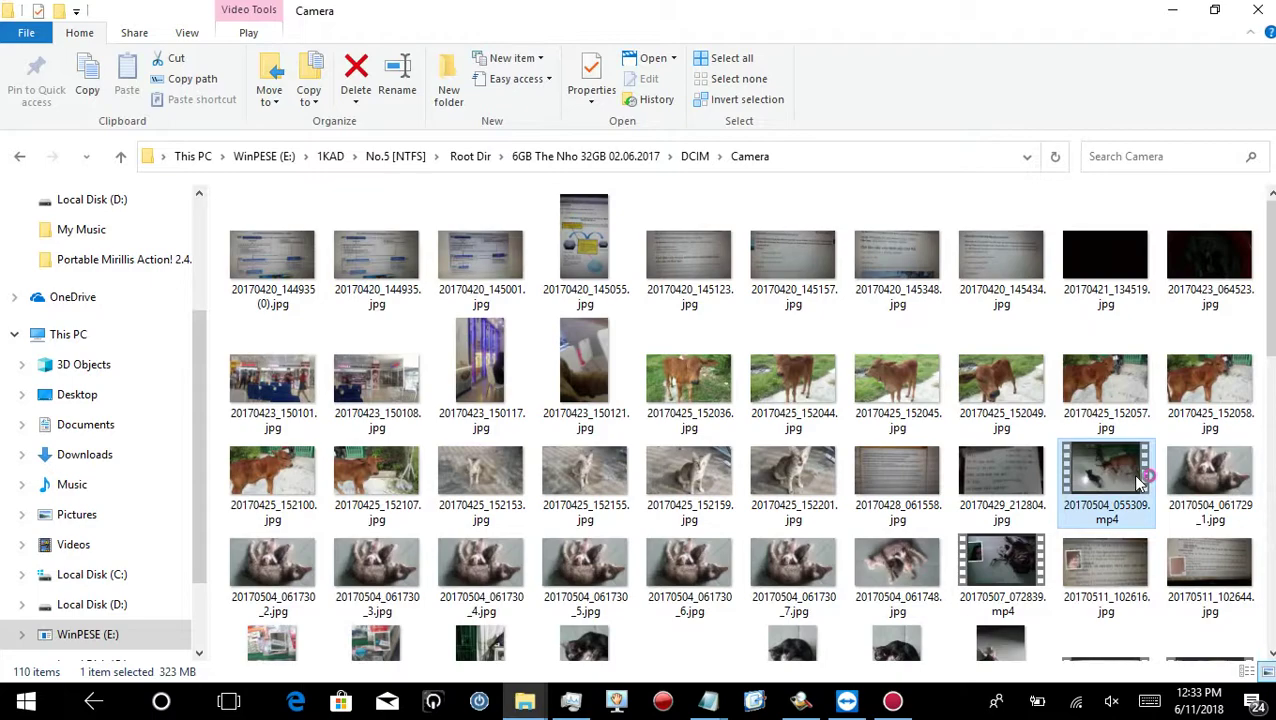
double_click(1138, 482)
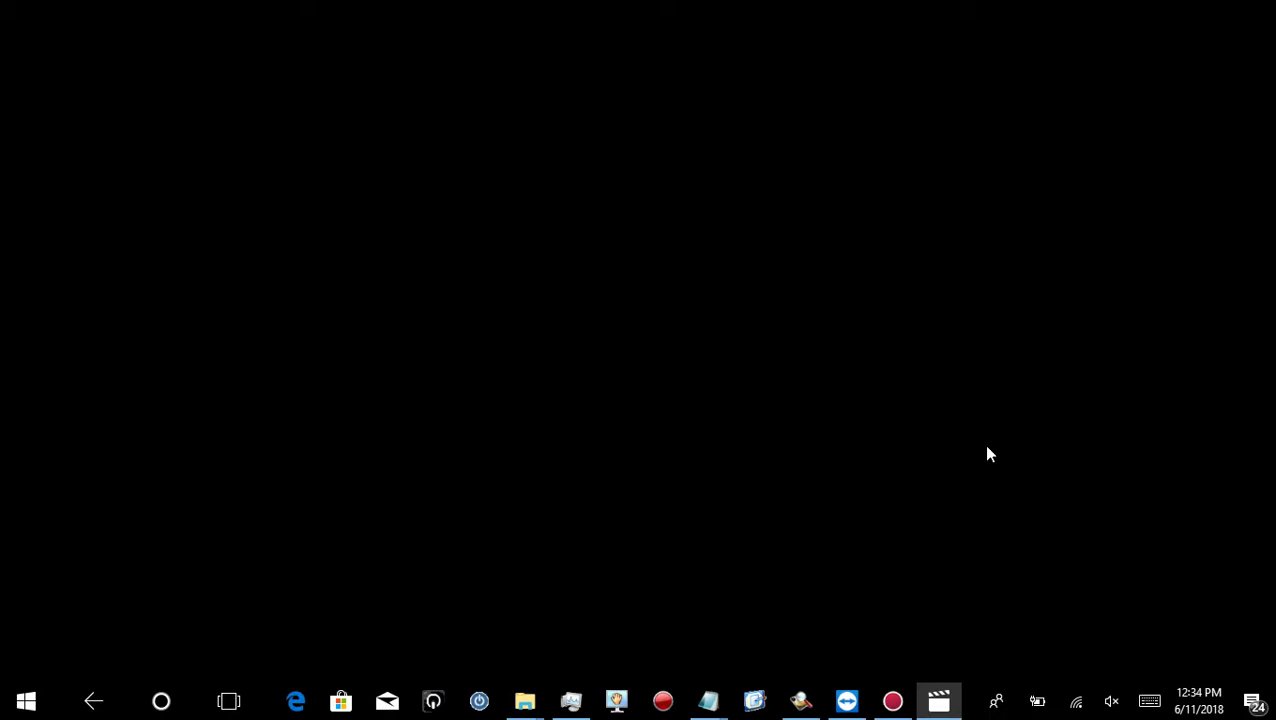
click(893, 701)
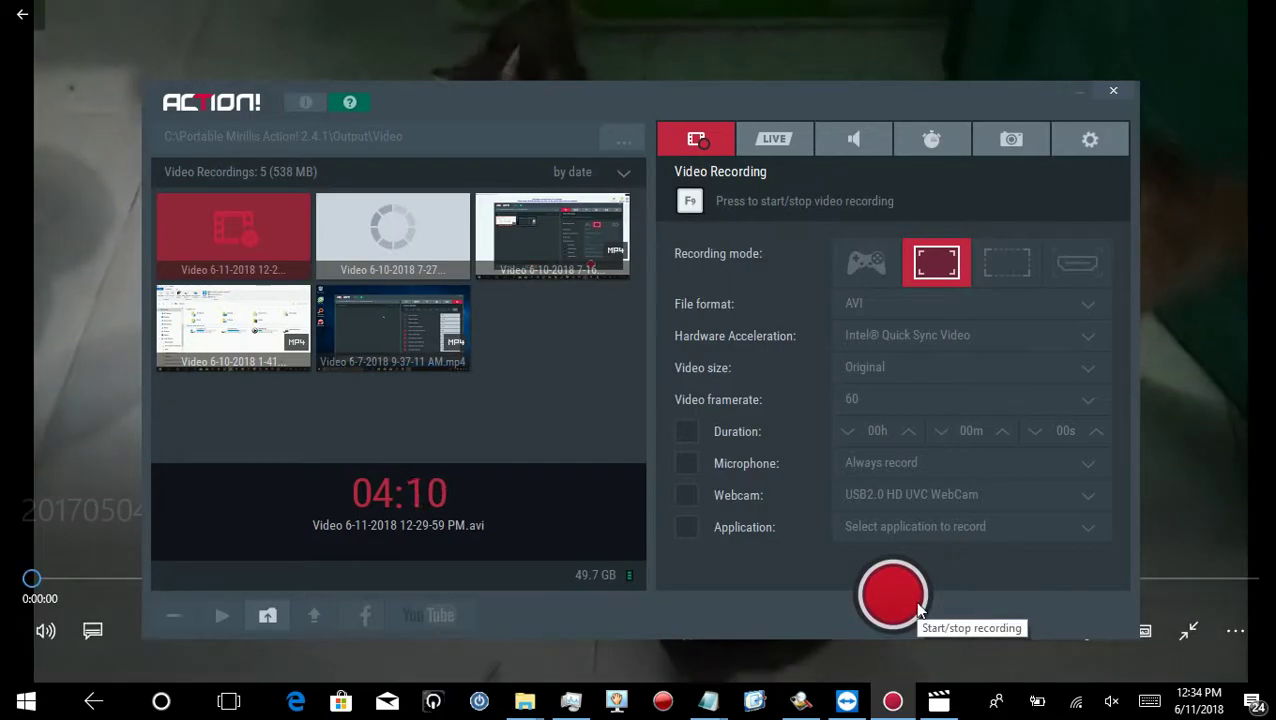
click(1202, 335)
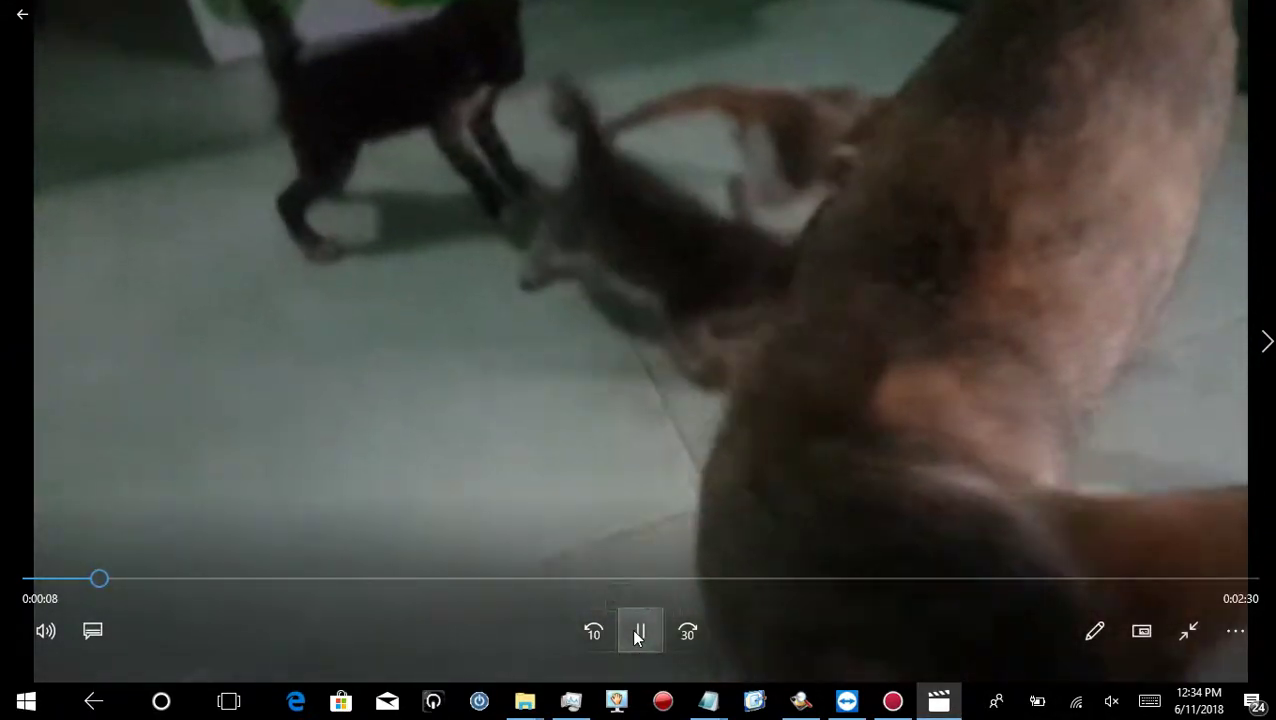
click(633, 637)
key(alt+F4)
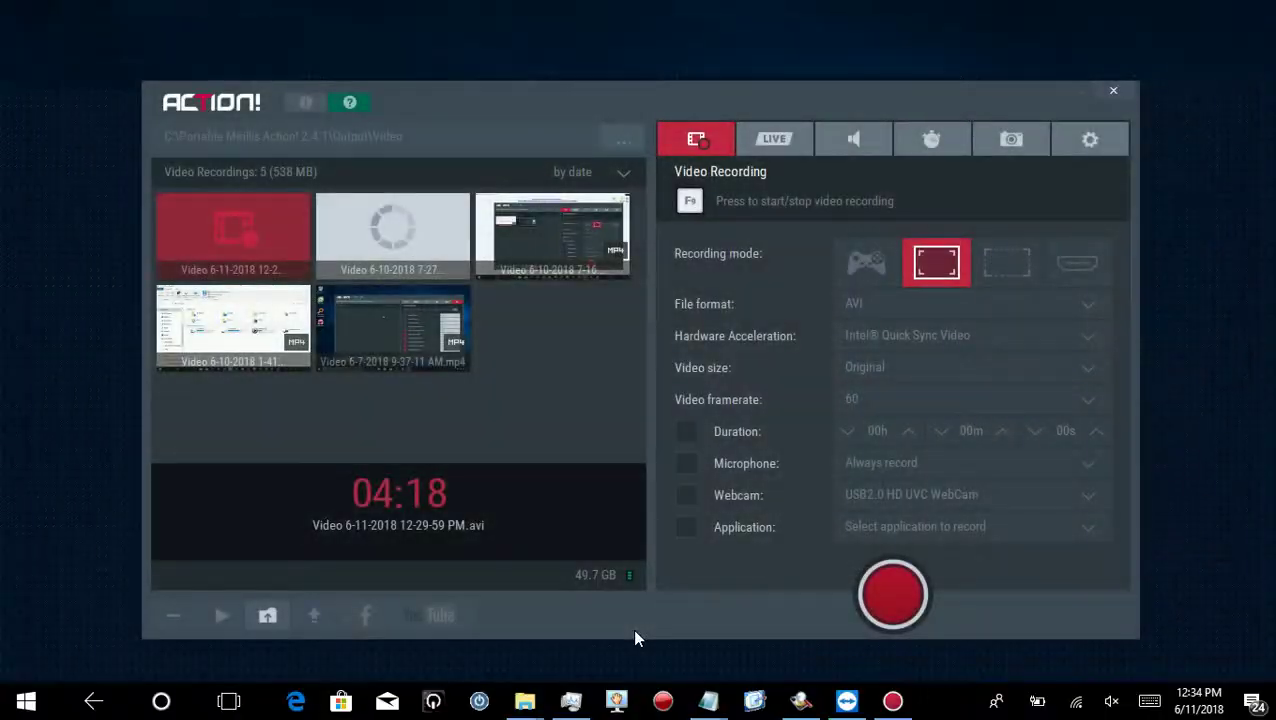
- Switch back to the File Explorer window showing the recovered Camera folder
key(super)
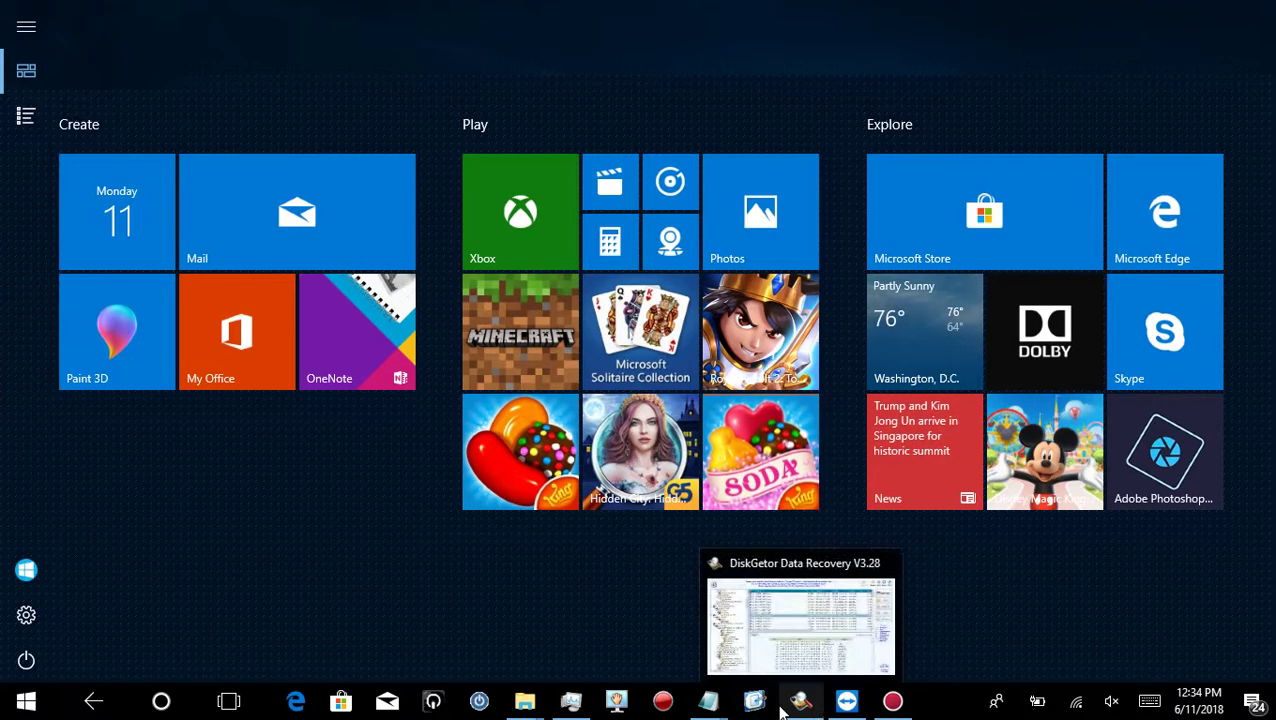
mouse_move(566, 703)
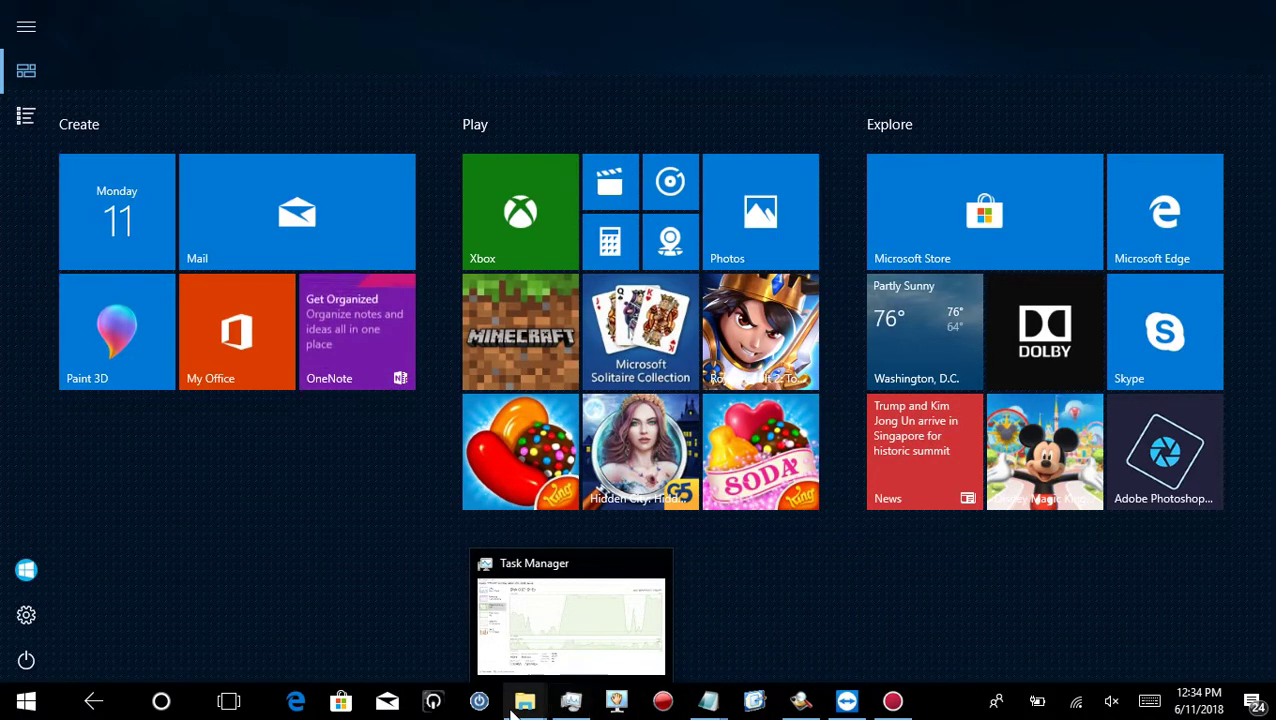
mouse_move(522, 702)
click(810, 630)
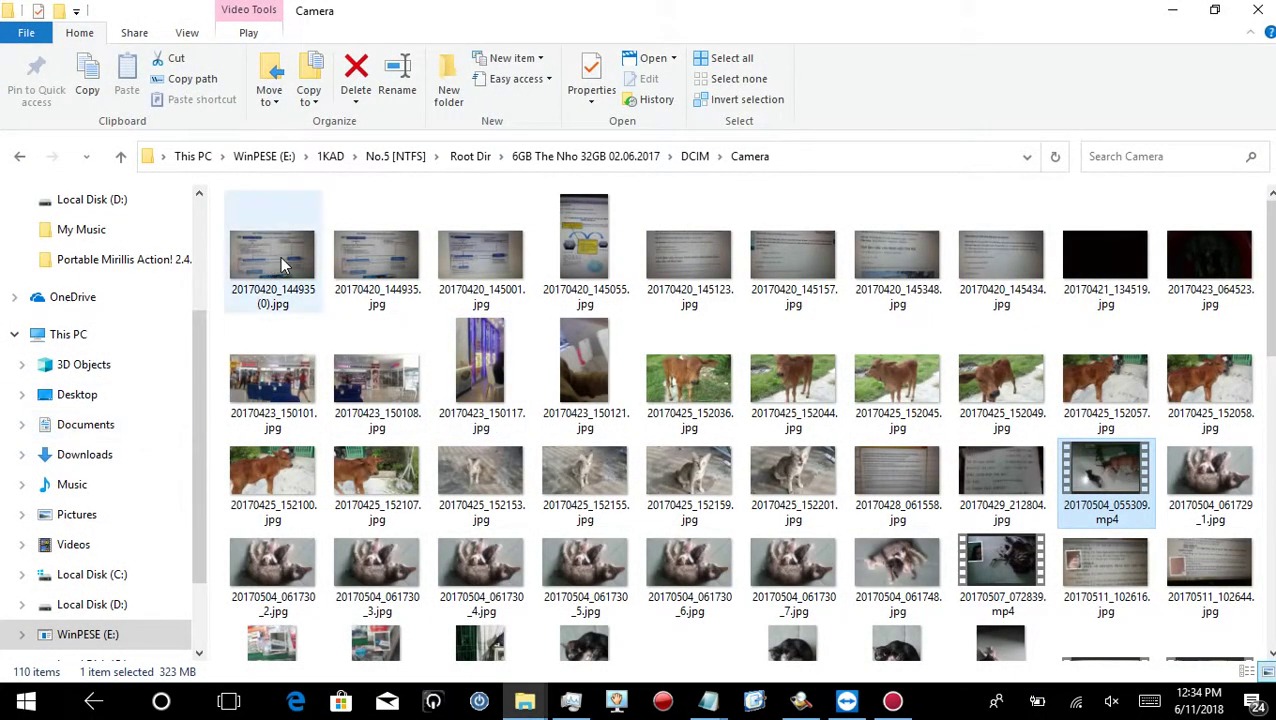
- Return to Root Dir of No.5 [NTFS] and open the Cac Bai Phap Can Ban Quan Trong-20160823T163941Z folder
click(470, 157)
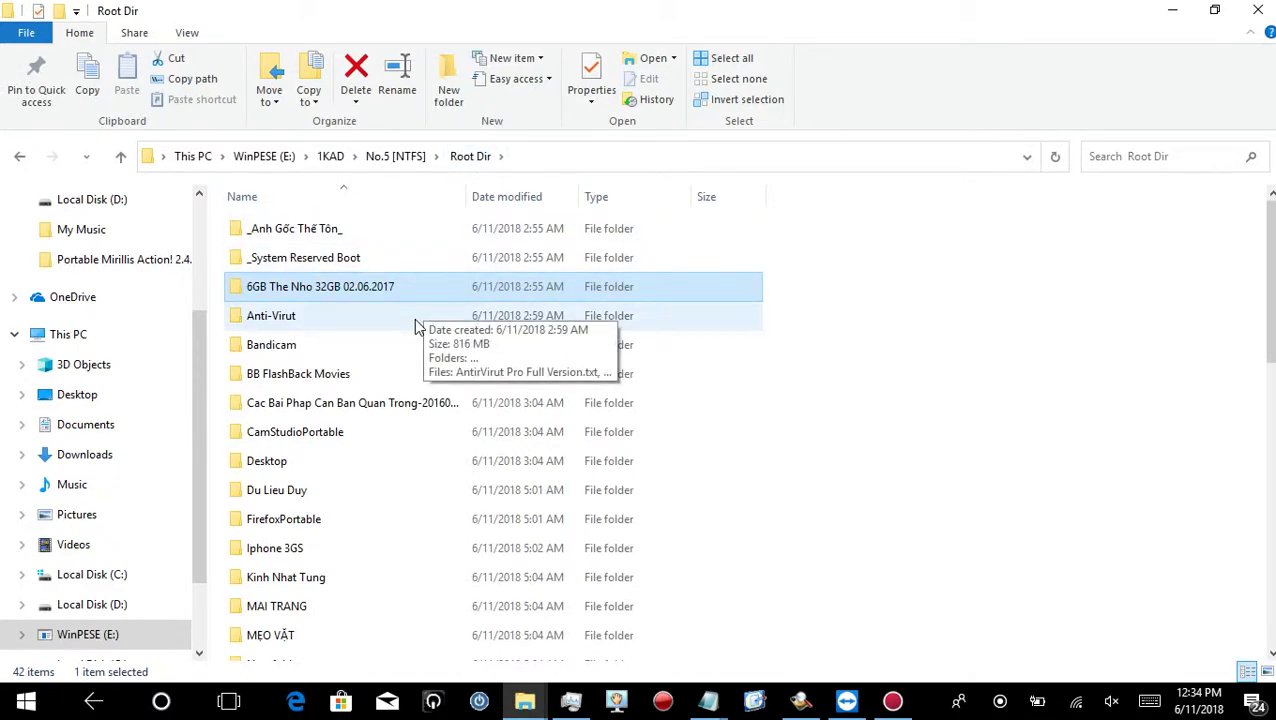
scroll(419, 356, down, 1)
scroll(460, 338, down, 1)
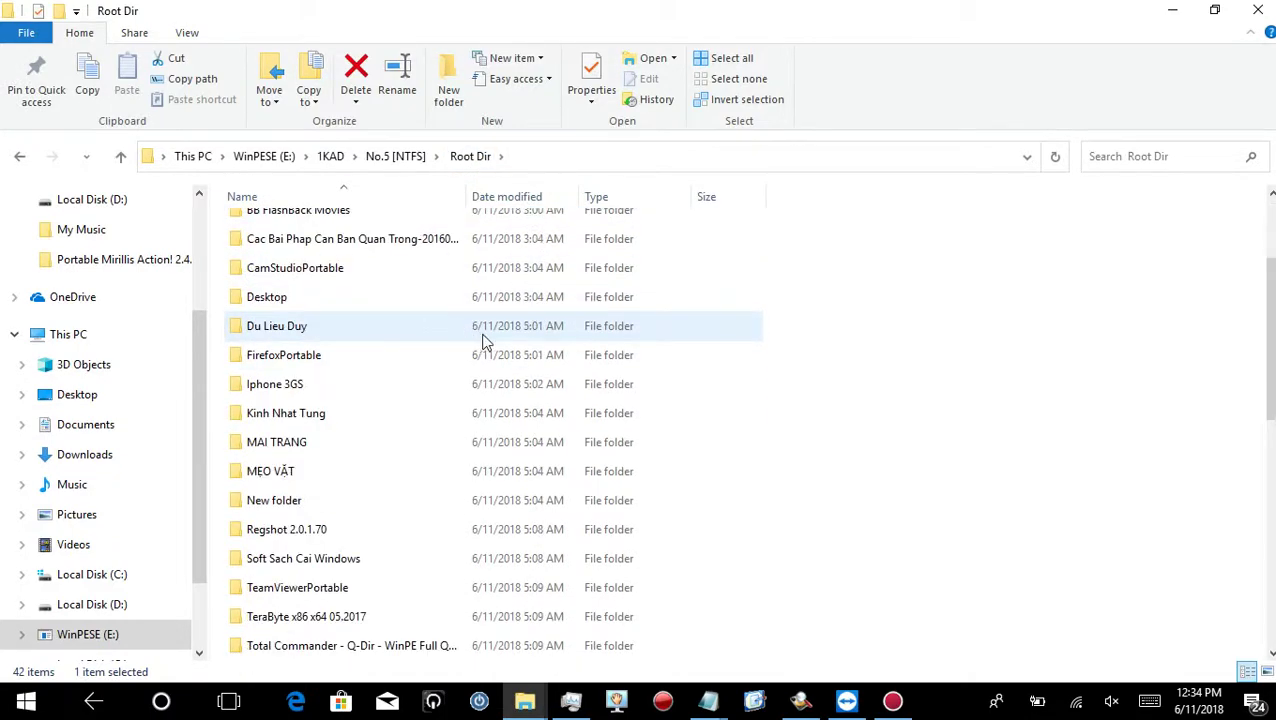
double_click(403, 244)
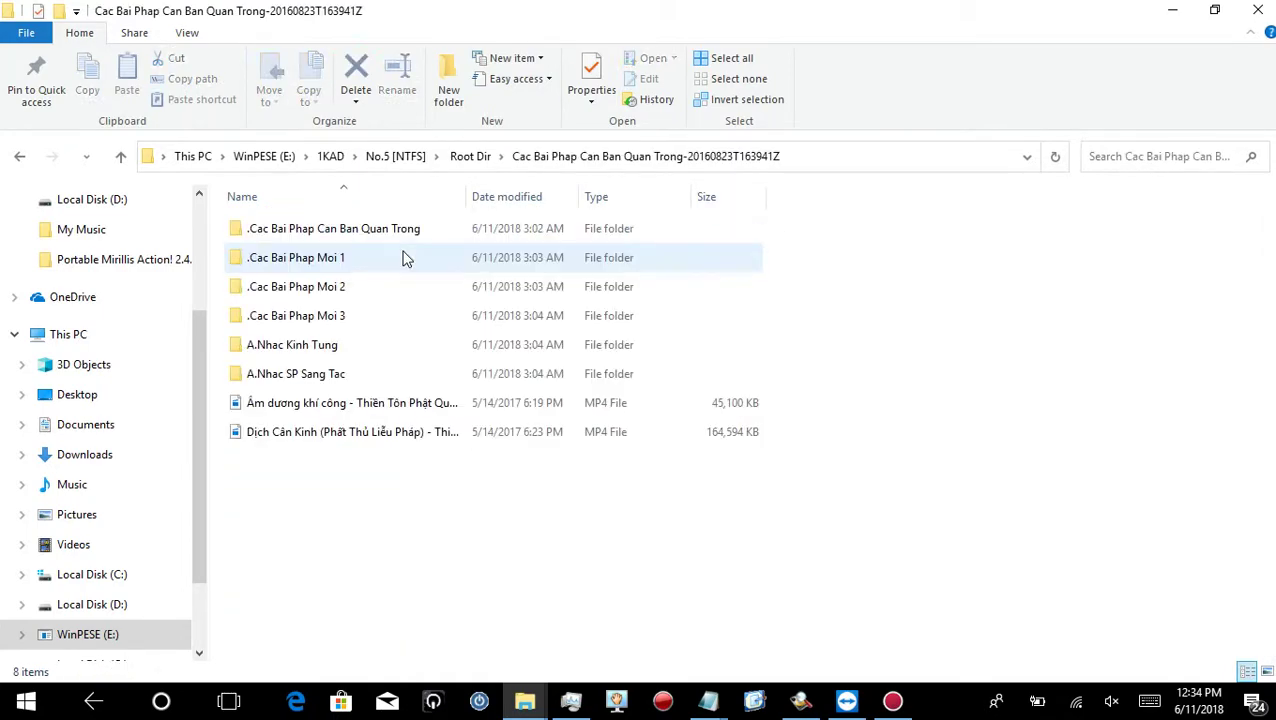
- Open the .Cac Bai Phap Can Ban Quan Trong subfolder and look through its recovered audio files to the end
click(344, 238)
double_click(352, 242)
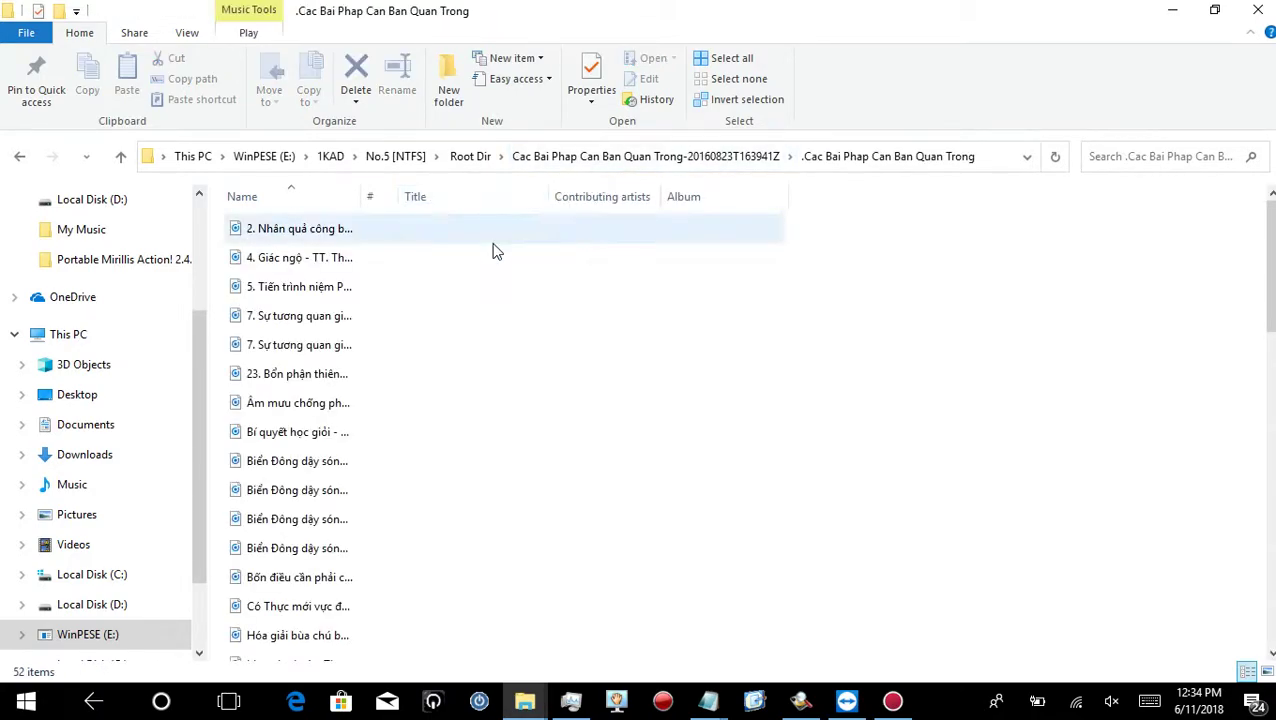
scroll(470, 288, down, 12)
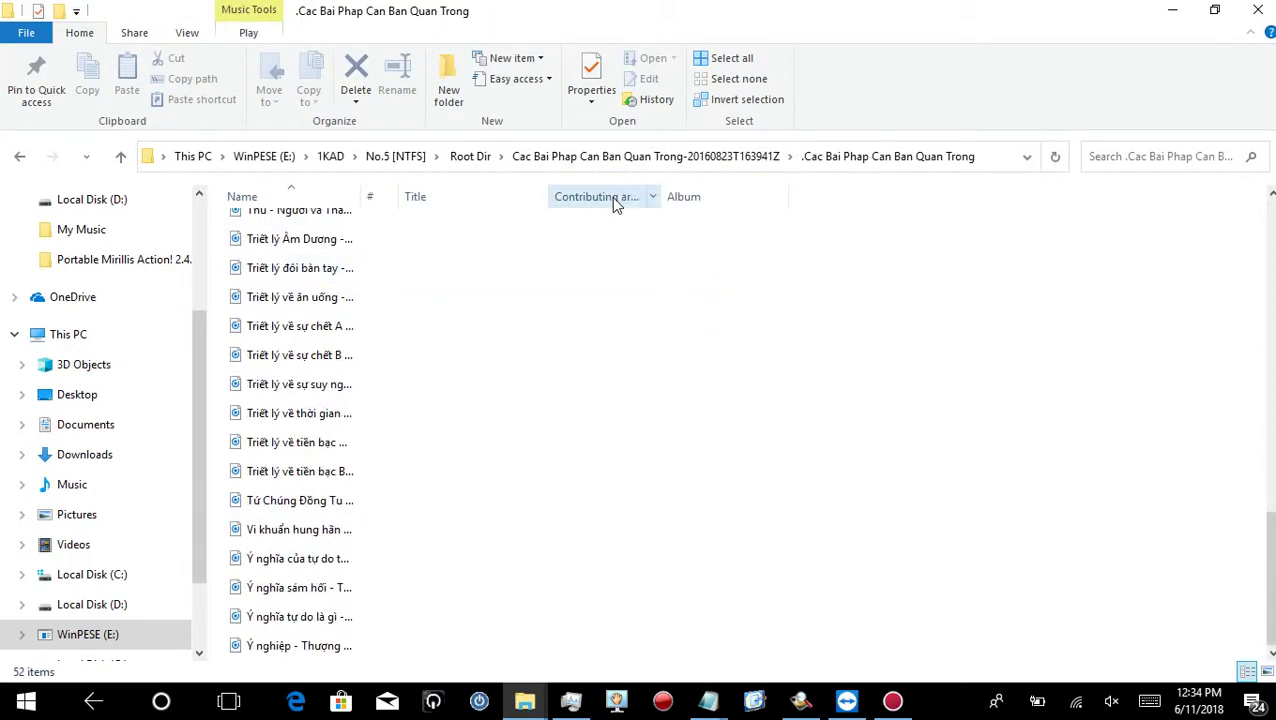
- Look through the recovered audio files in the .Cac Bai Phap Moi 1 subfolder and return to its parent folder
click(678, 157)
double_click(300, 260)
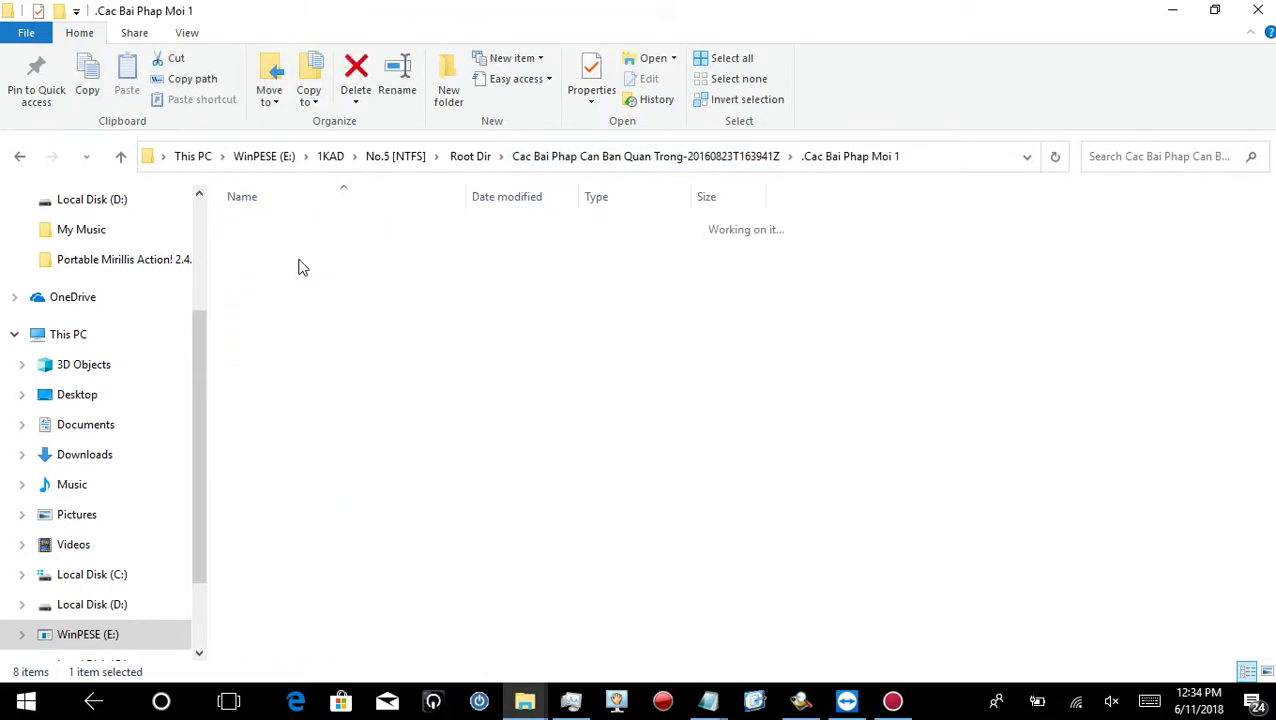
scroll(441, 312, down, 3)
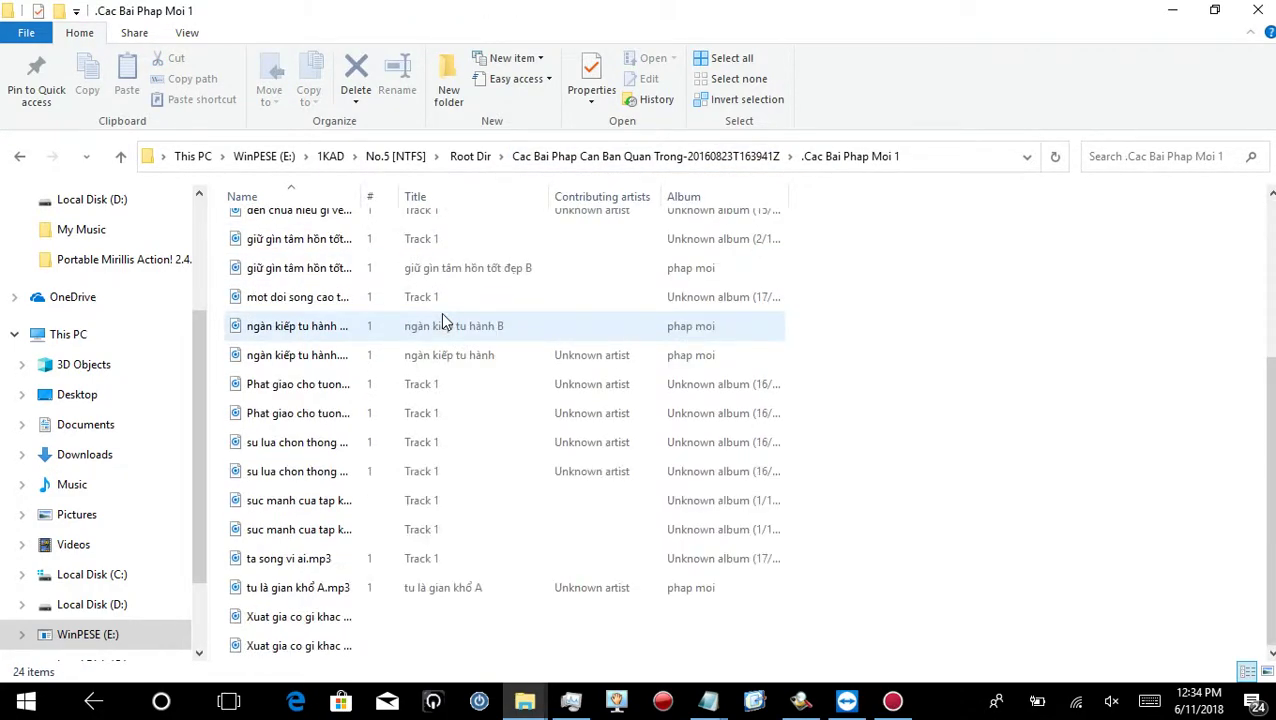
click(565, 165)
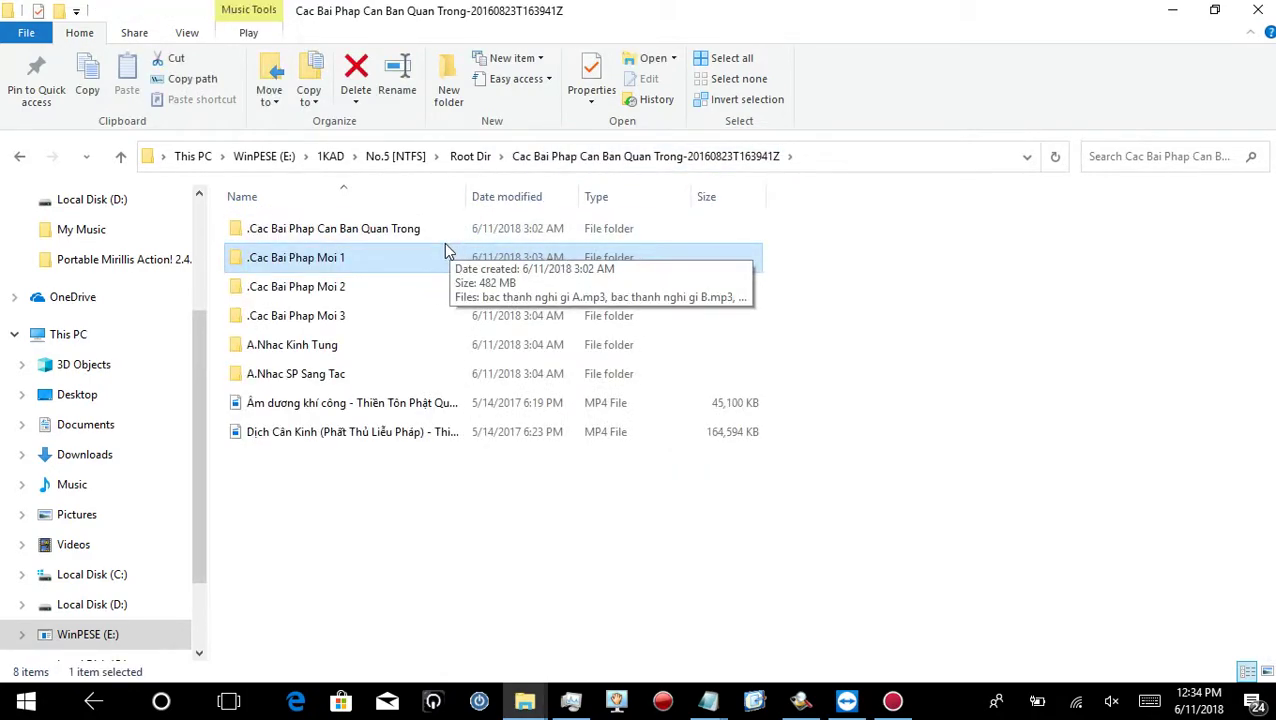
- Reopen the .Cac Bai Phap Can Ban Quan Trong subfolder and select its first recovered file
double_click(396, 233)
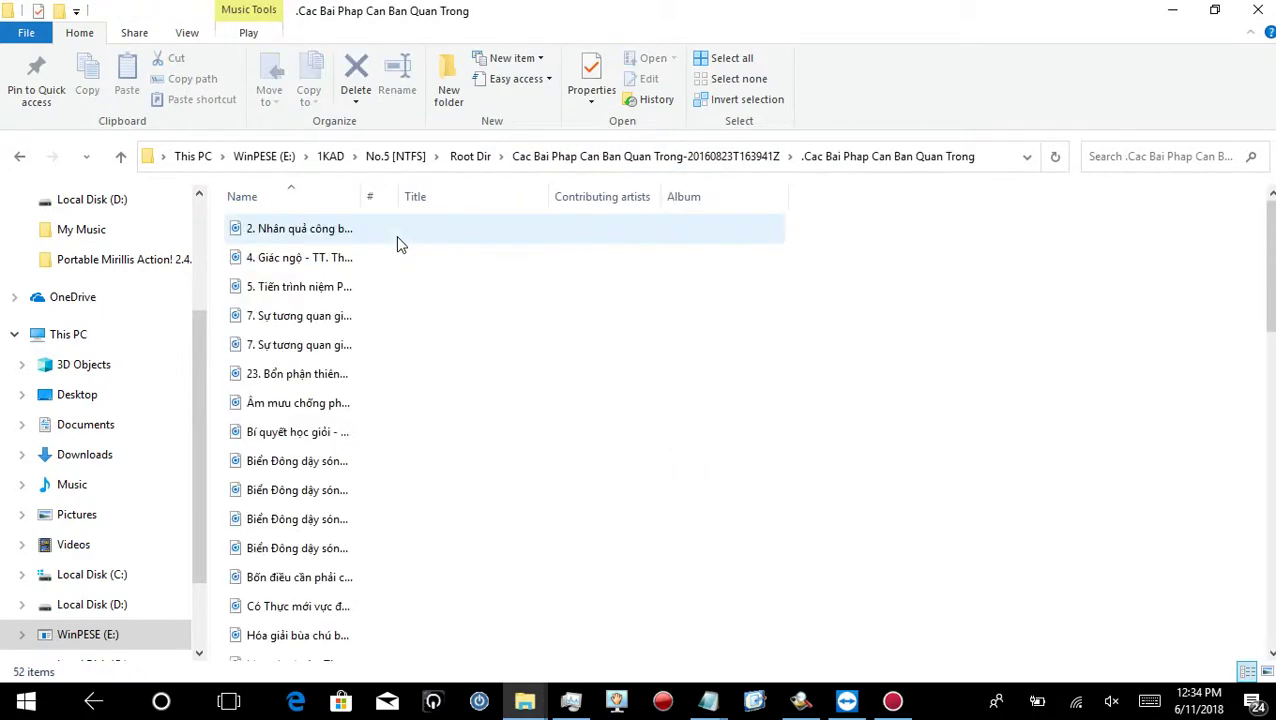
click(316, 237)
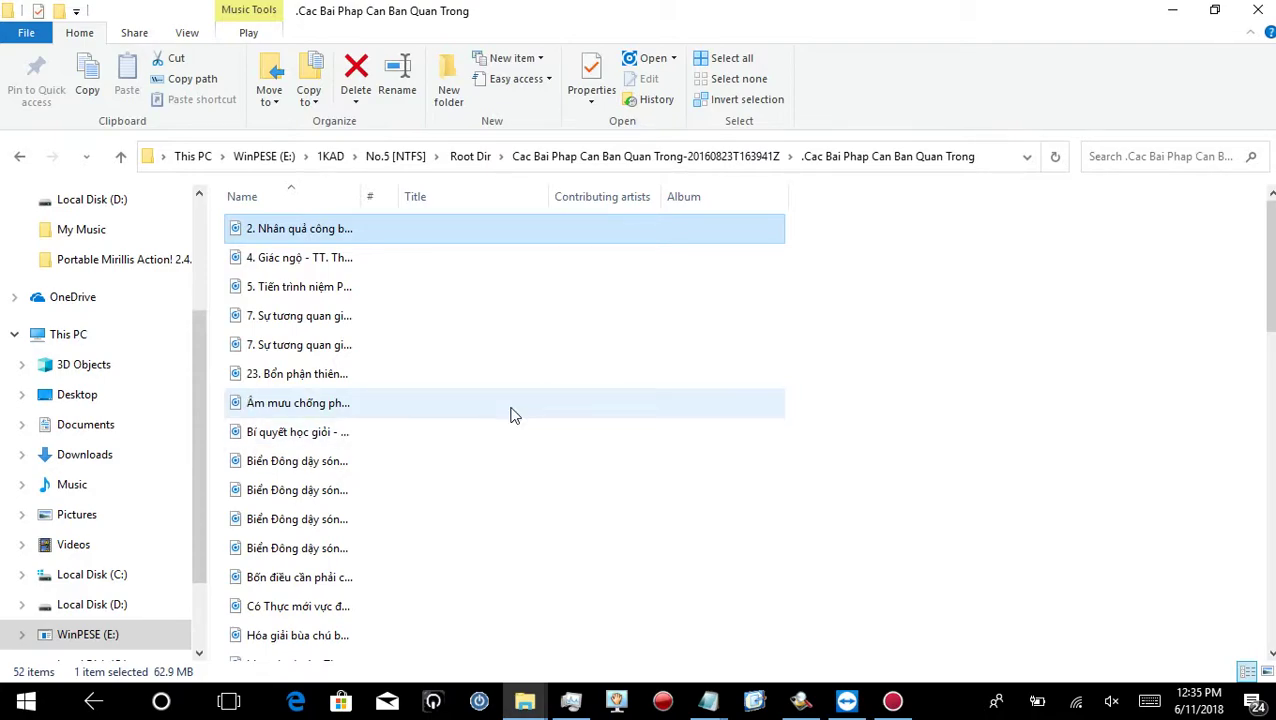
- Open the Soft Sach Cai Windows folder in Root Dir and sort its contents by size, largest first
click(472, 158)
scroll(517, 355, down, 2)
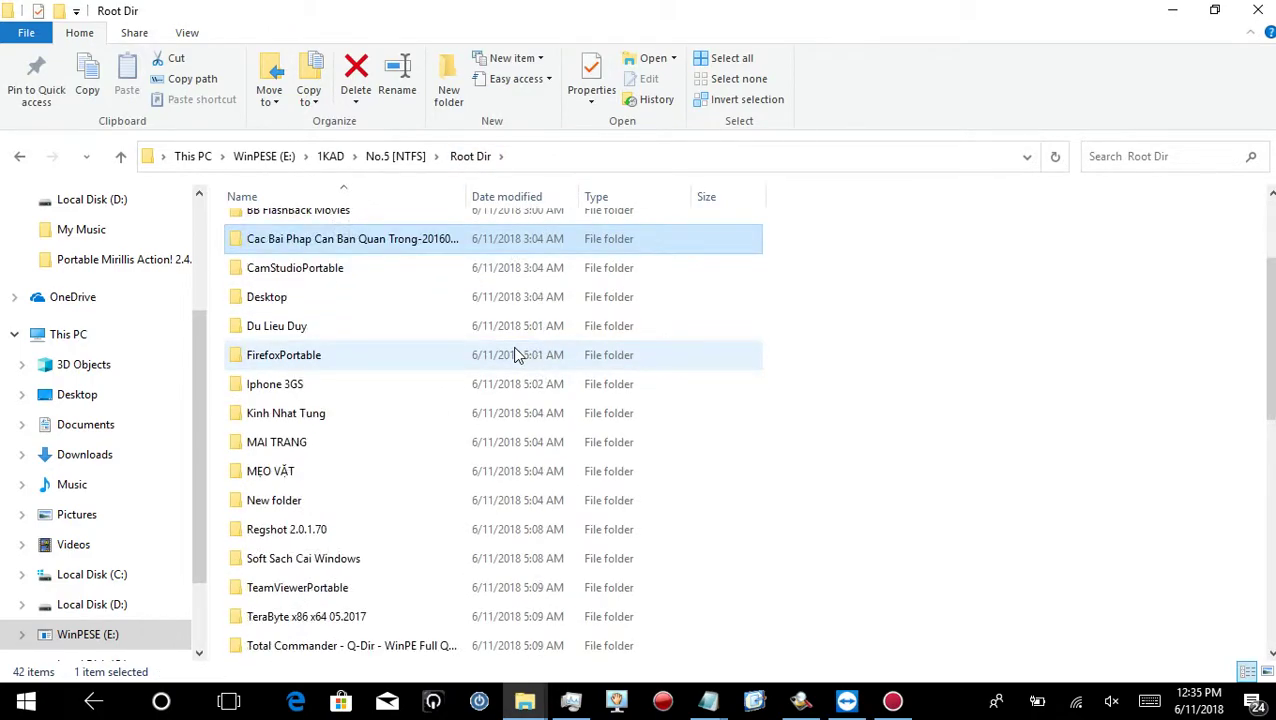
scroll(517, 355, down, 1)
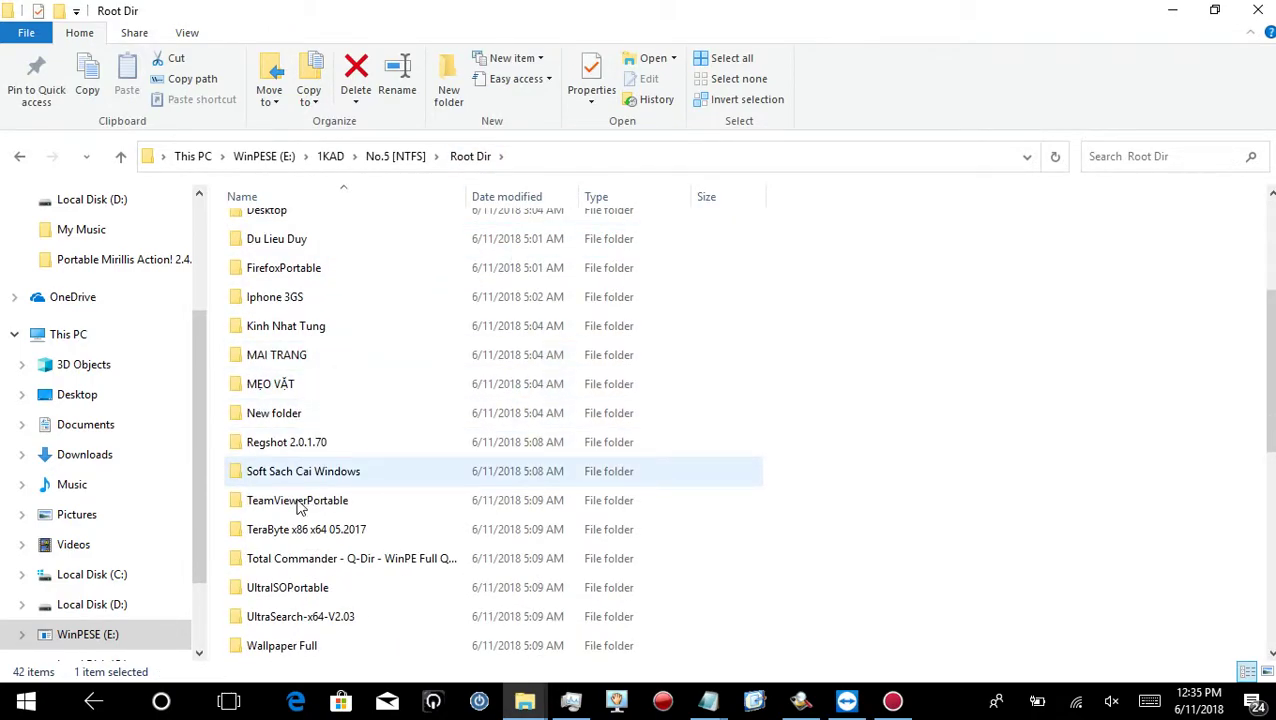
click(335, 478)
double_click(335, 477)
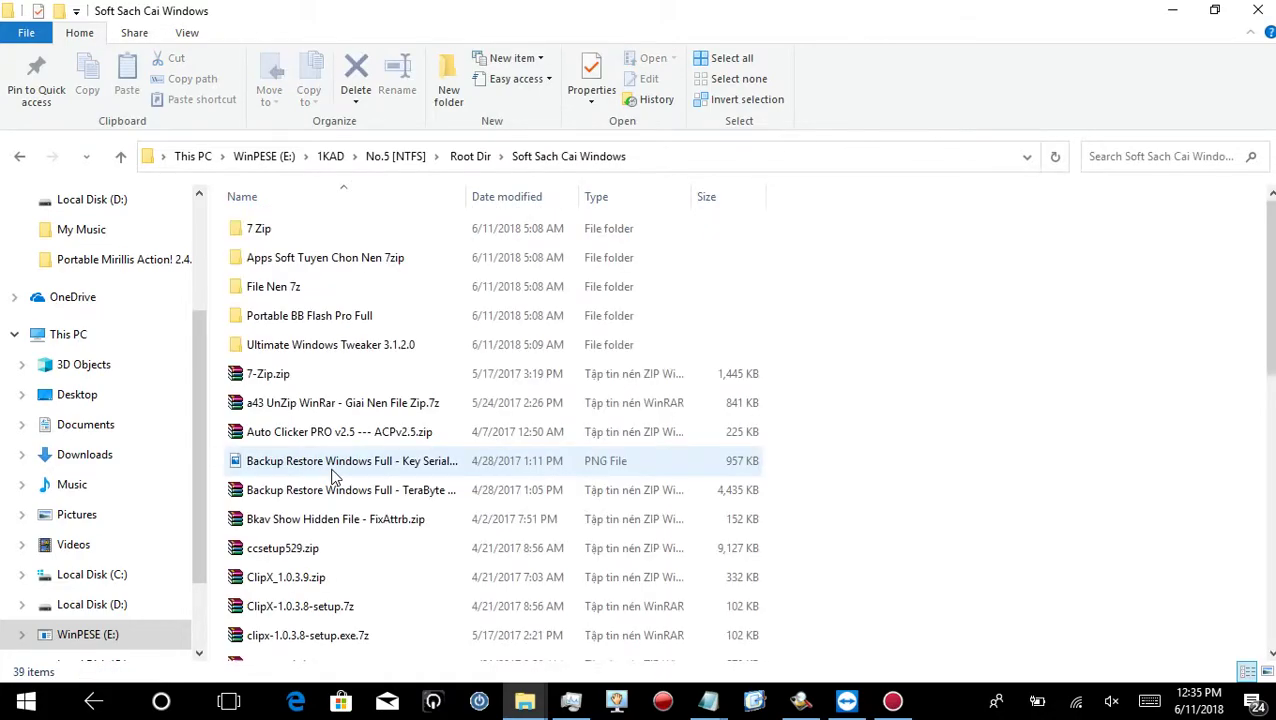
click(705, 195)
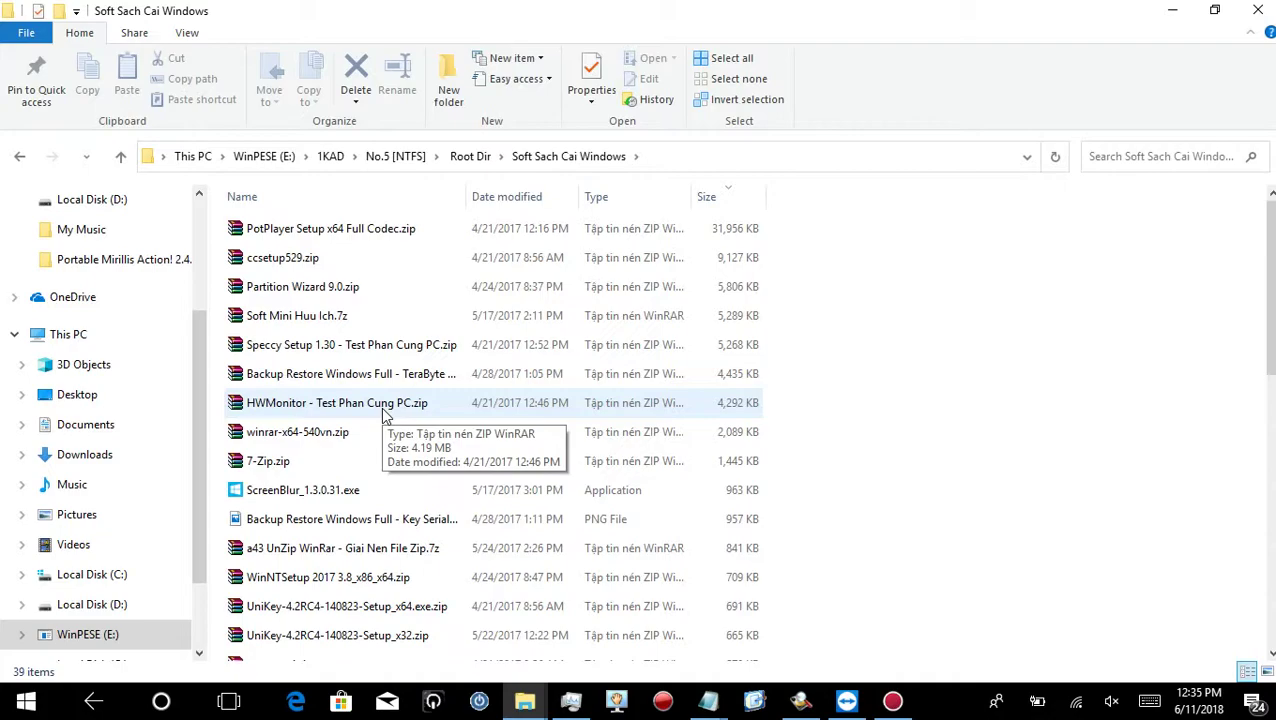
- Extract HWMonitor - Test Phan Cung PC.zip into a folder of the same name and open that folder
right_click(383, 412)
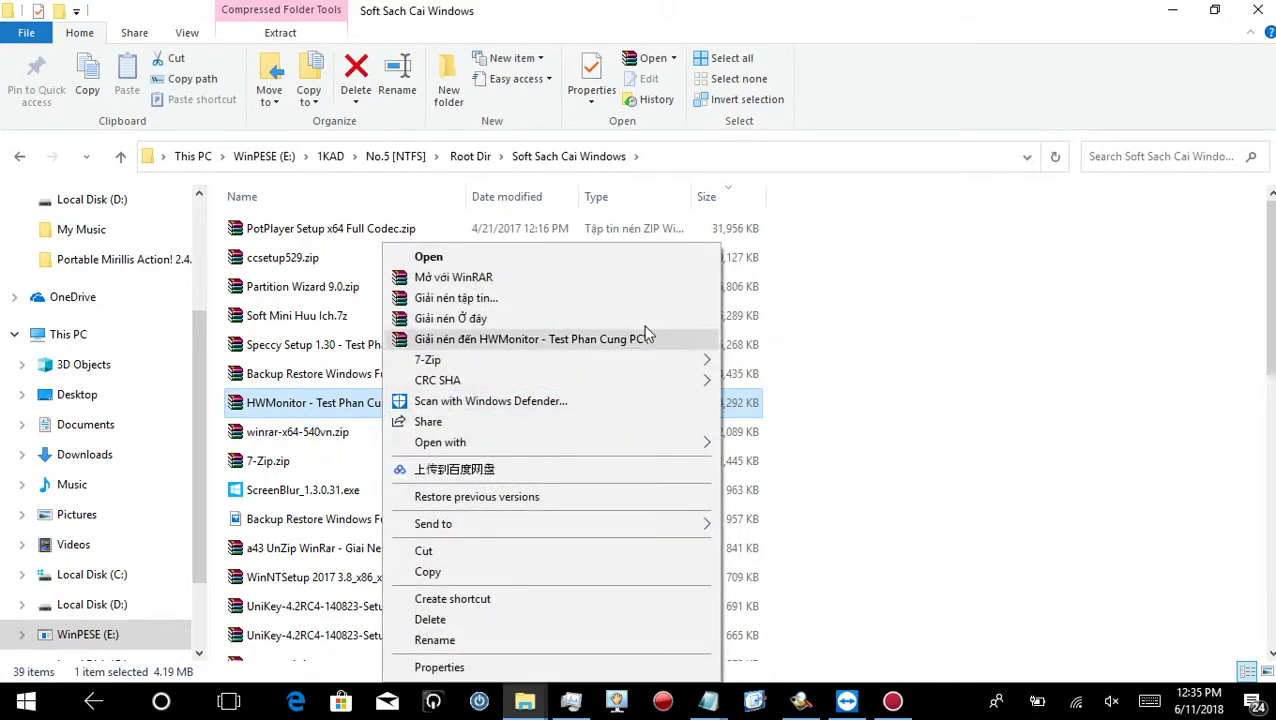
click(640, 339)
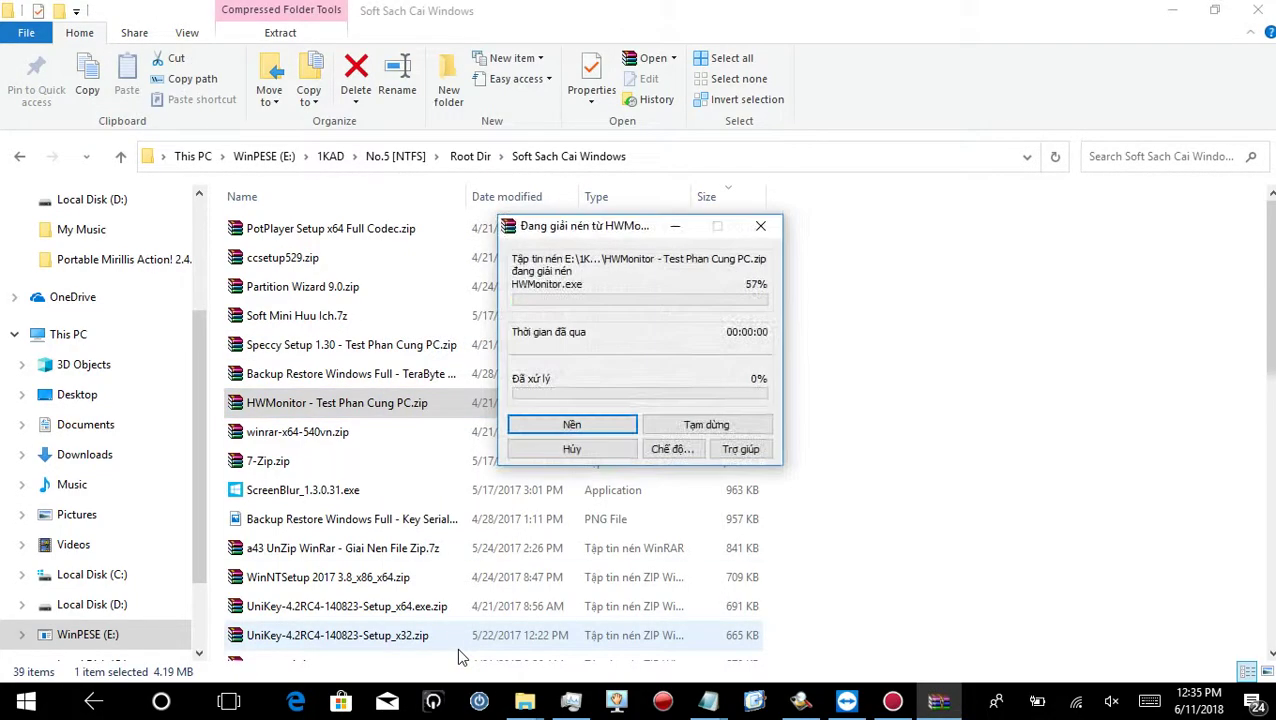
mouse_move(898, 715)
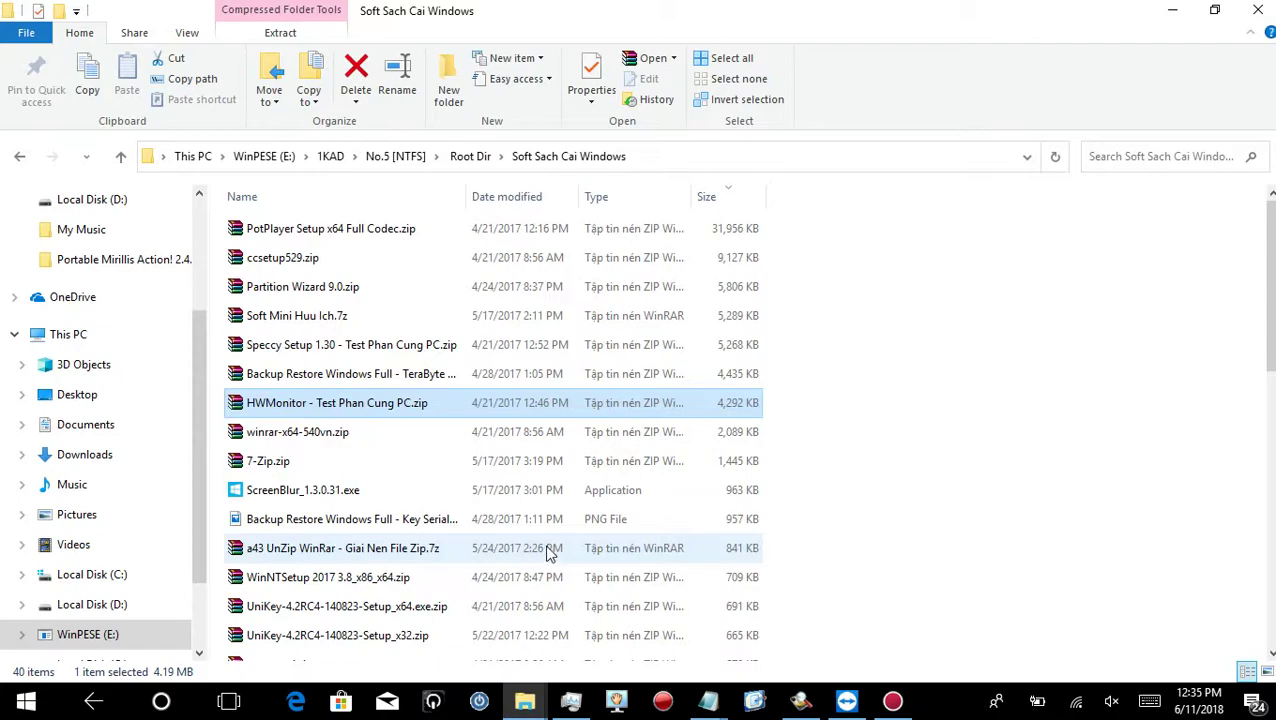
scroll(430, 493, down, 8)
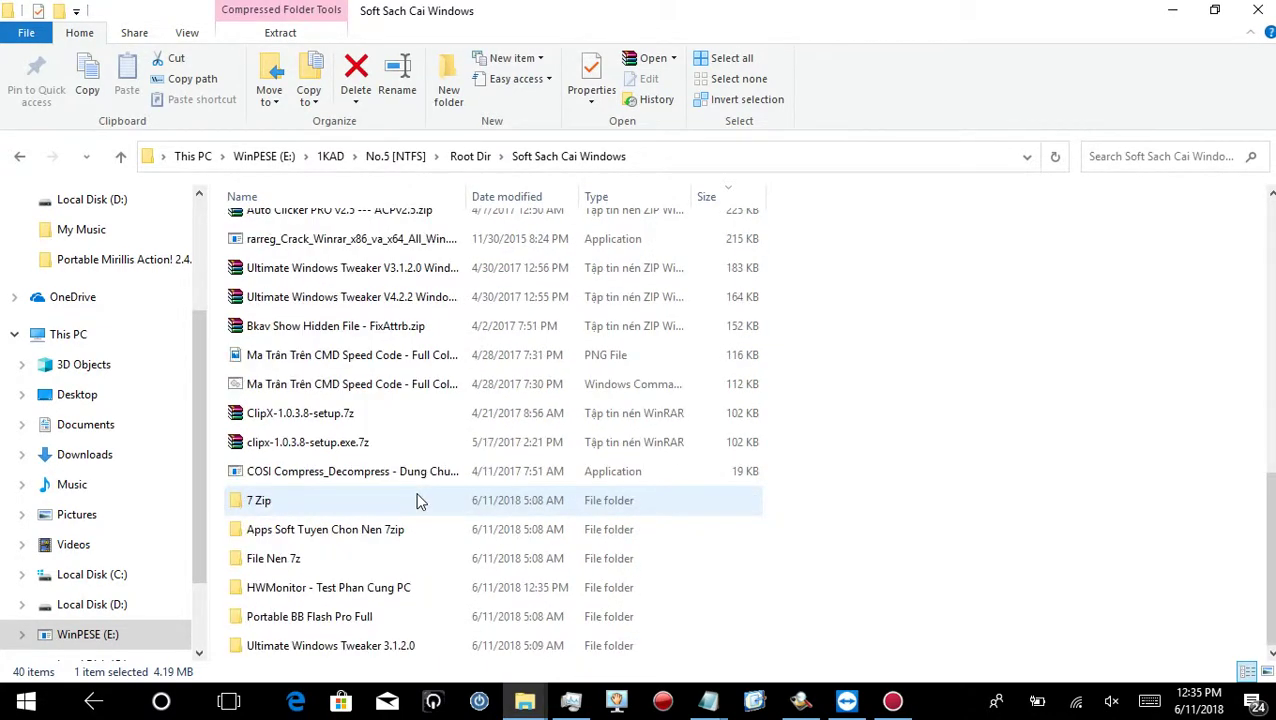
double_click(358, 590)
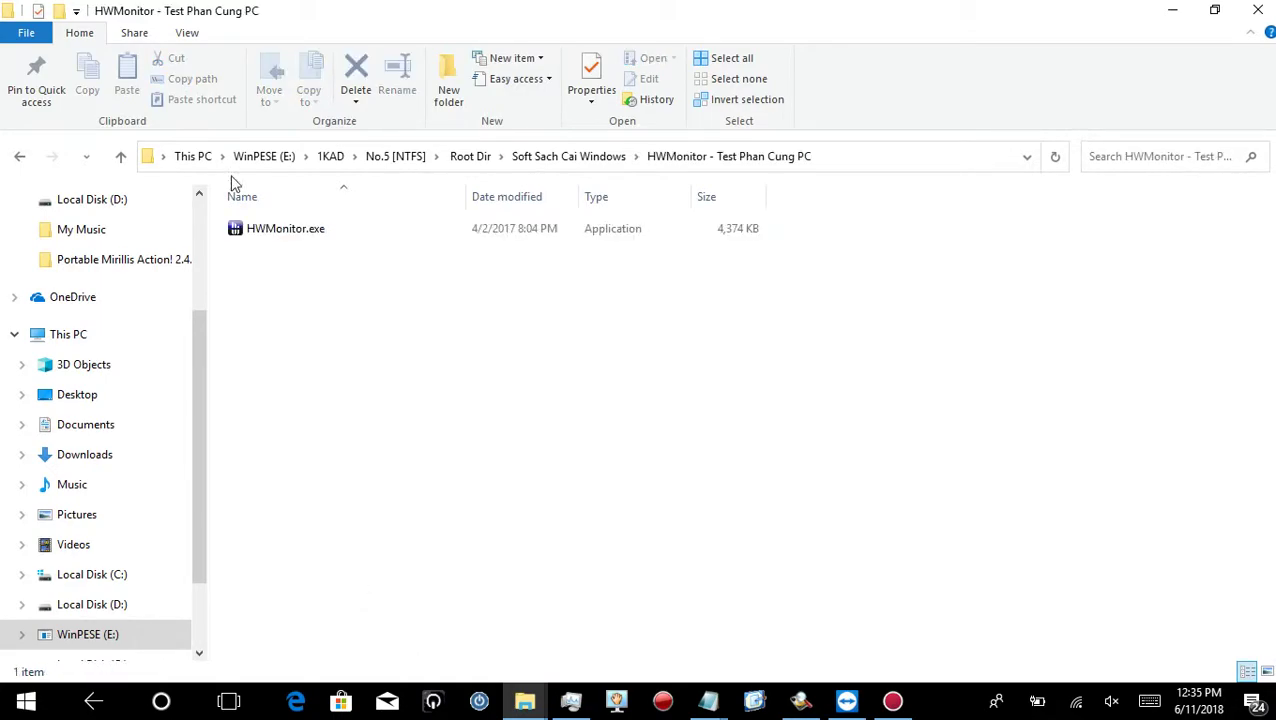
- Run the extracted HWMonitor.exe as administrator, allow it to make changes, and start HWiNFO64 from its welcome dialog
right_click(265, 236)
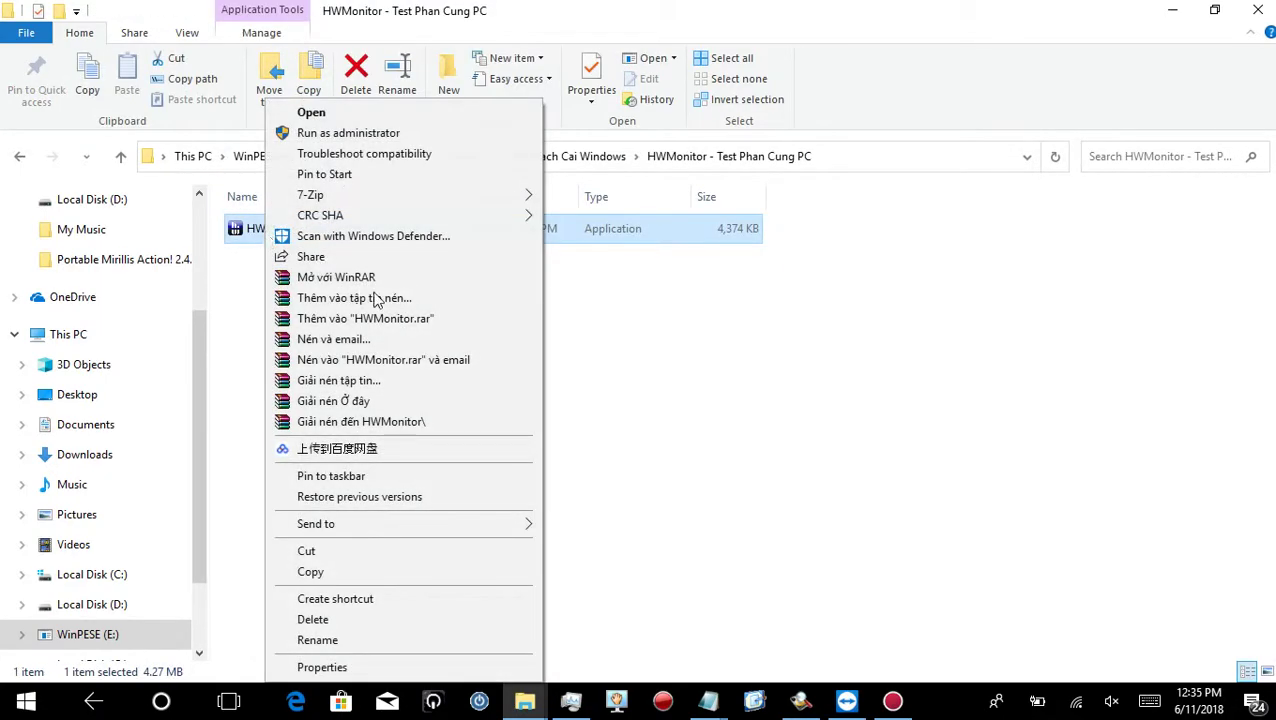
click(390, 132)
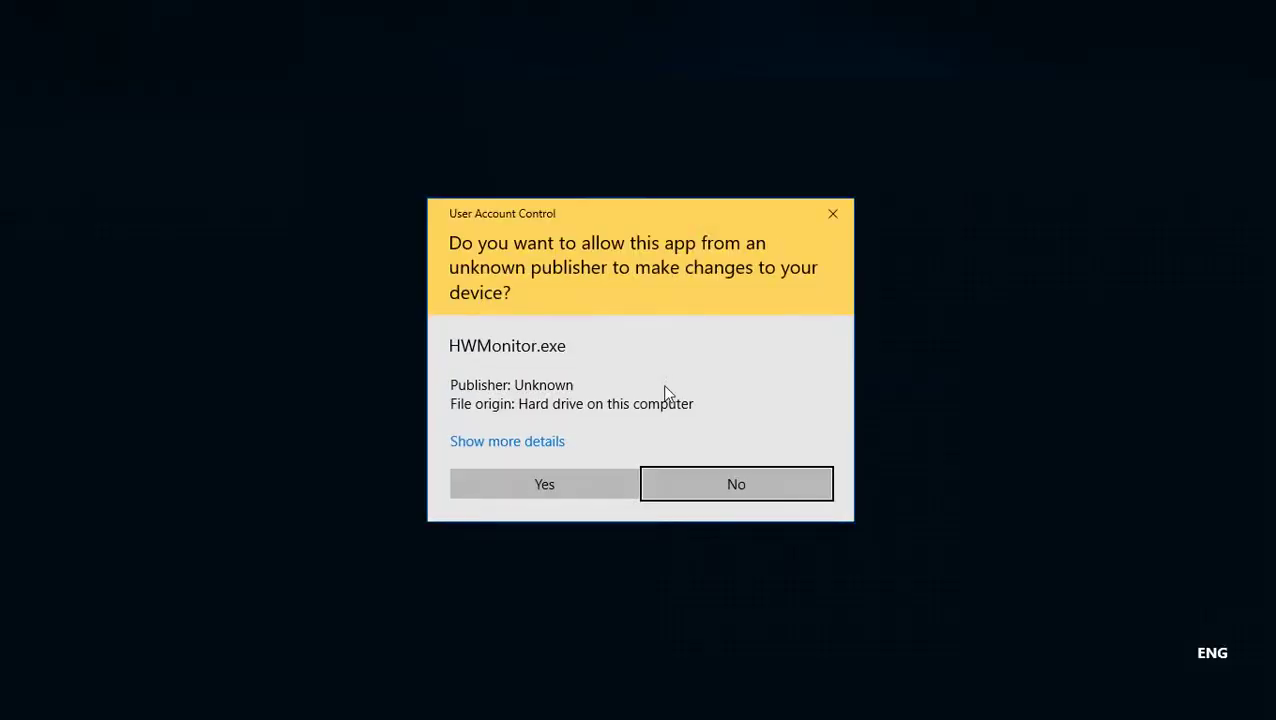
click(592, 494)
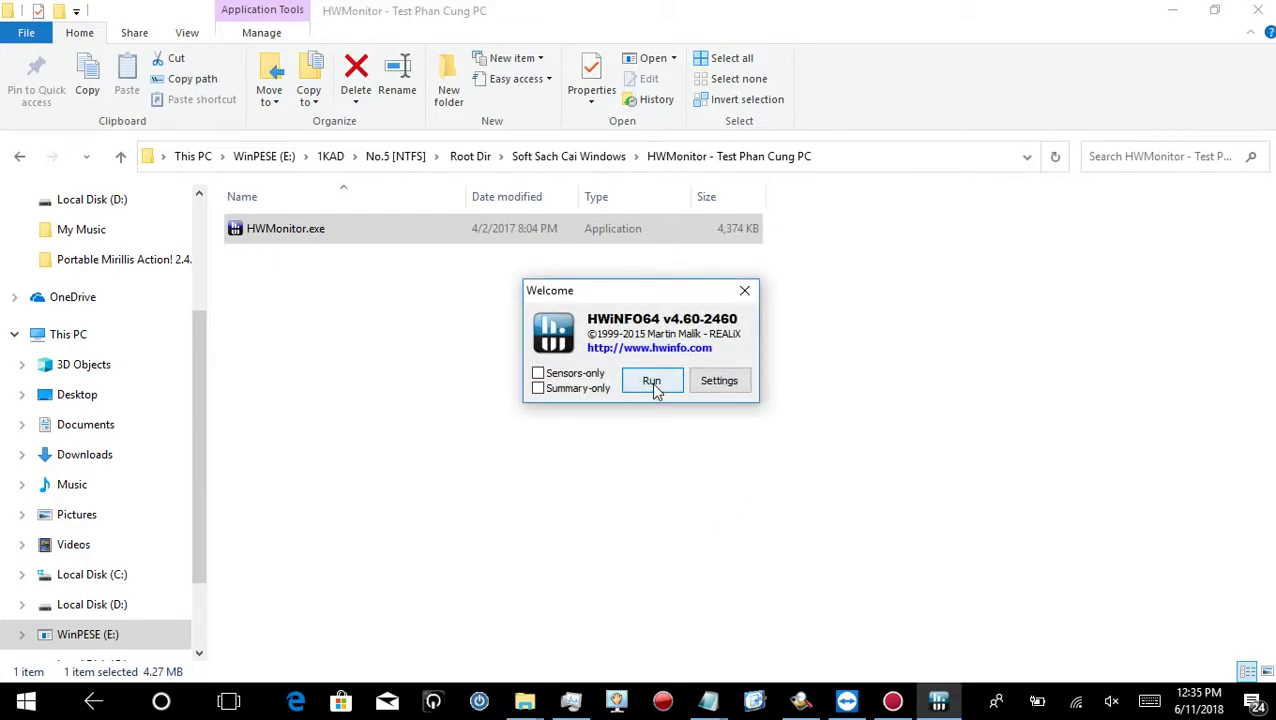
click(655, 390)
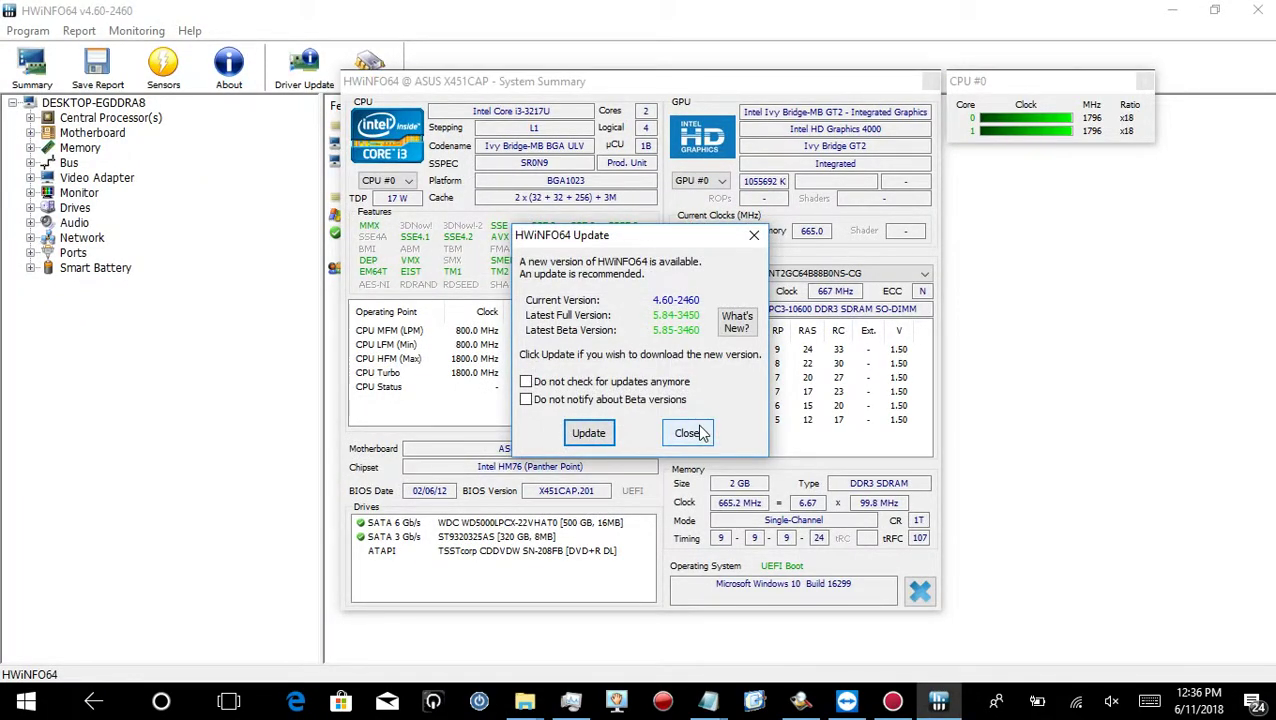
- Dismiss the update offer, then close the System Summary and the HWiNFO64 program
click(689, 433)
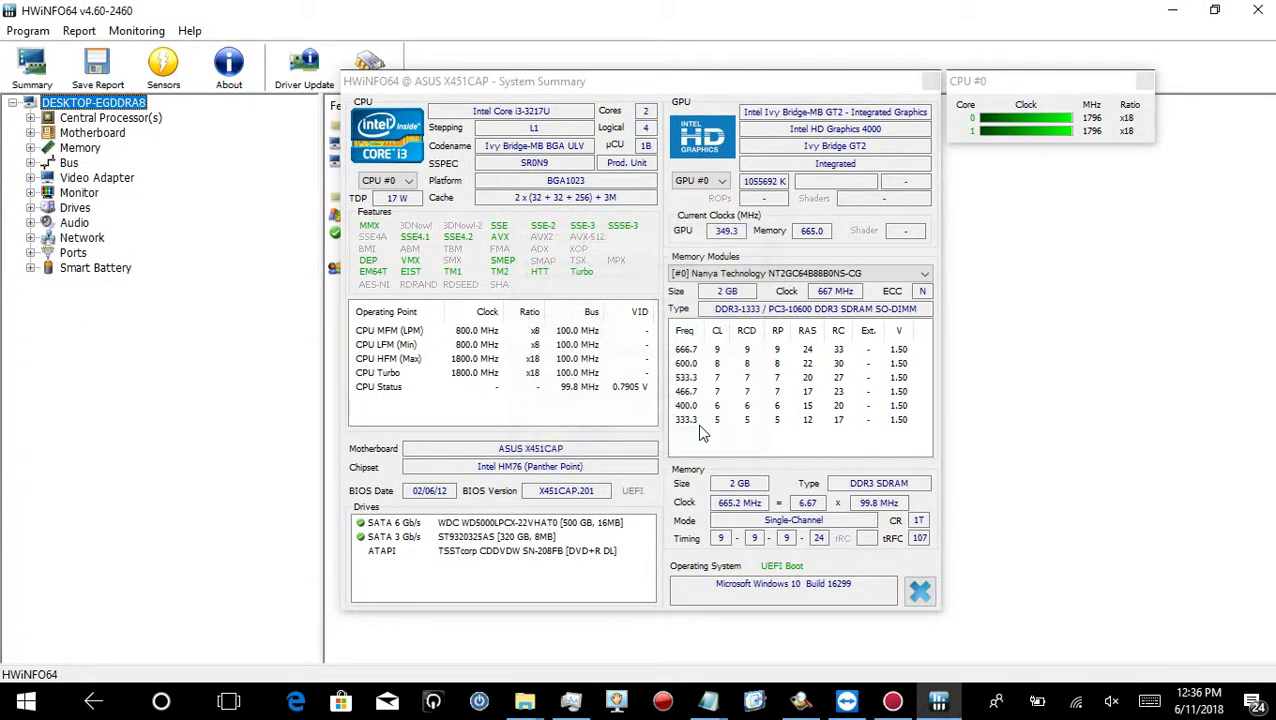
click(929, 82)
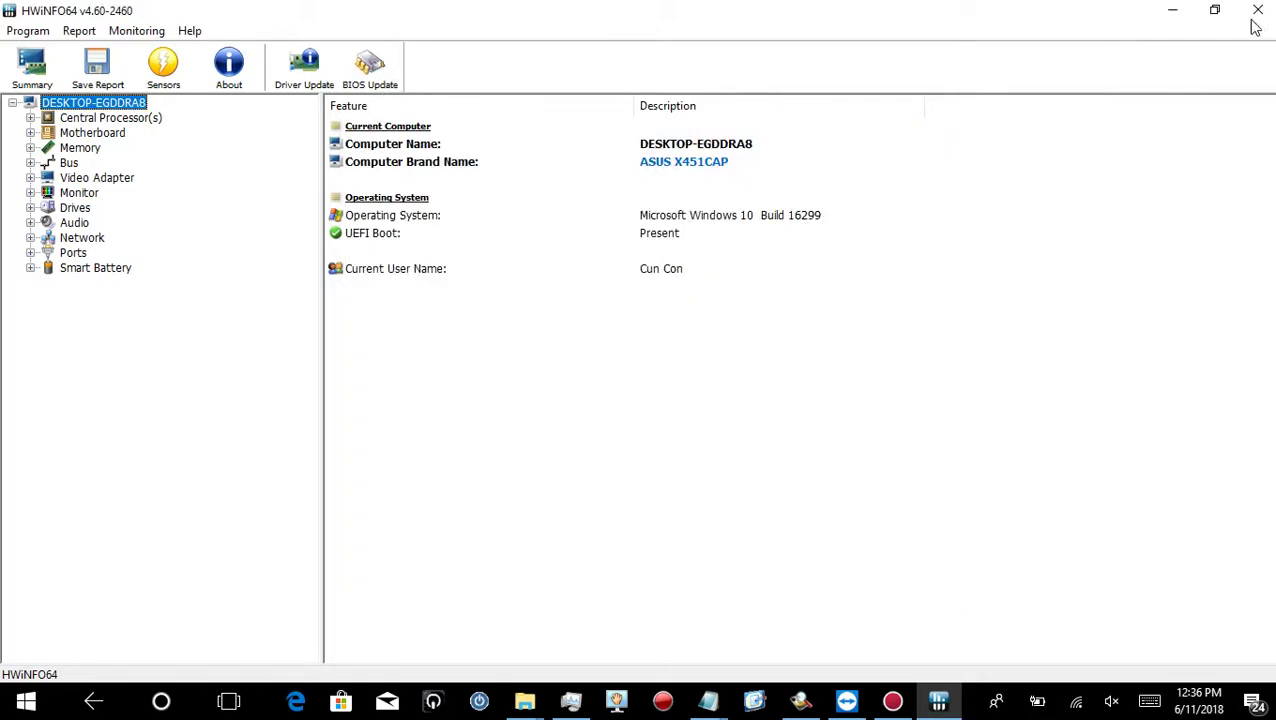
click(1257, 12)
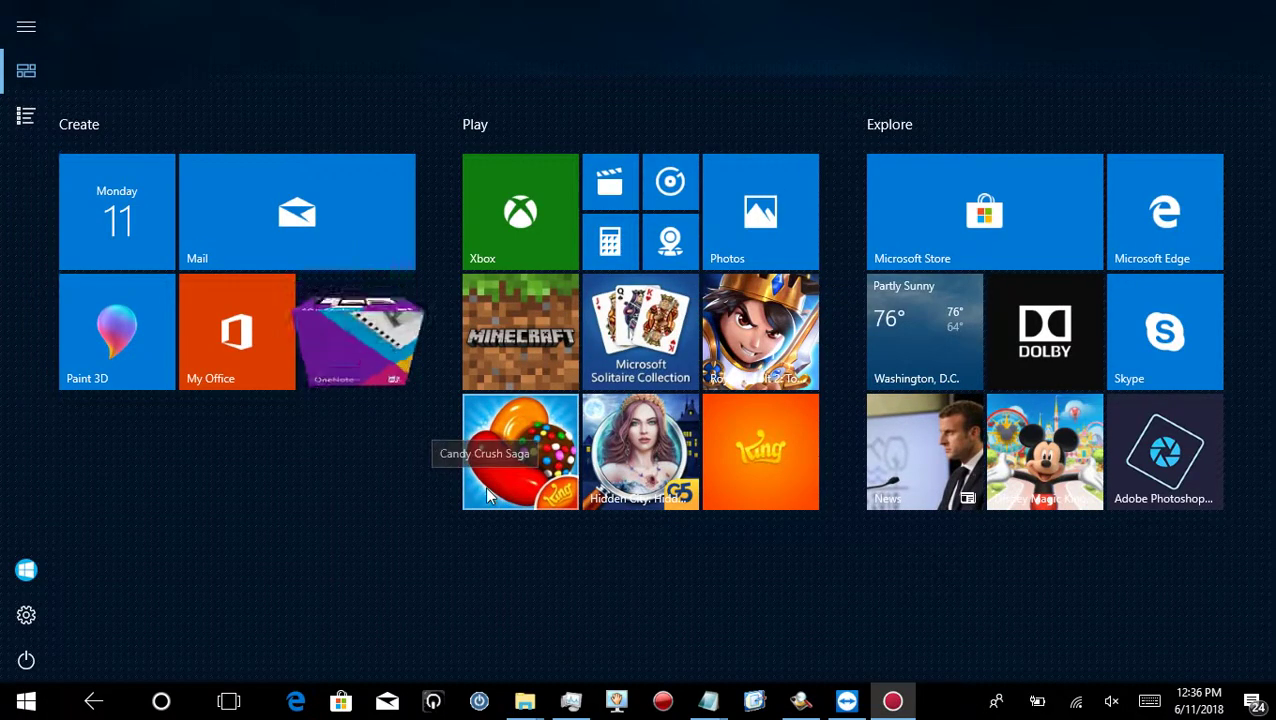
- Launch Tìm kiếm Everything from the recently added apps and search for "ghost"
click(31, 123)
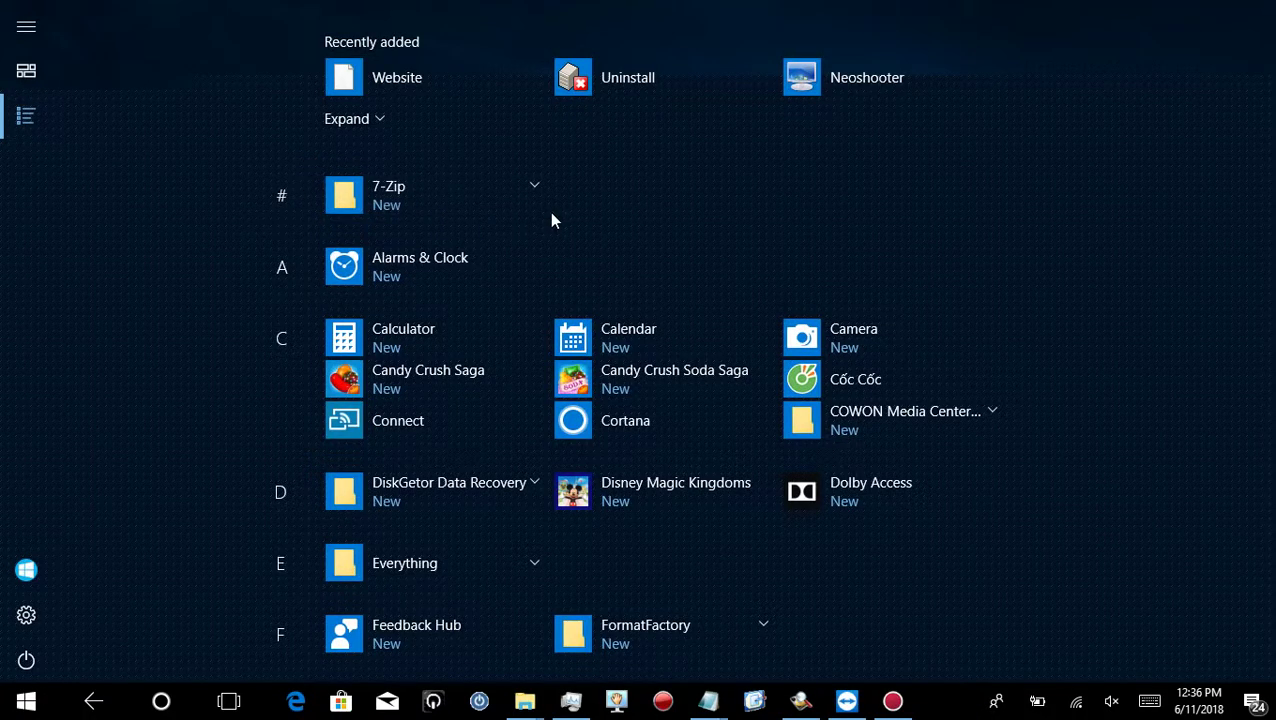
click(390, 131)
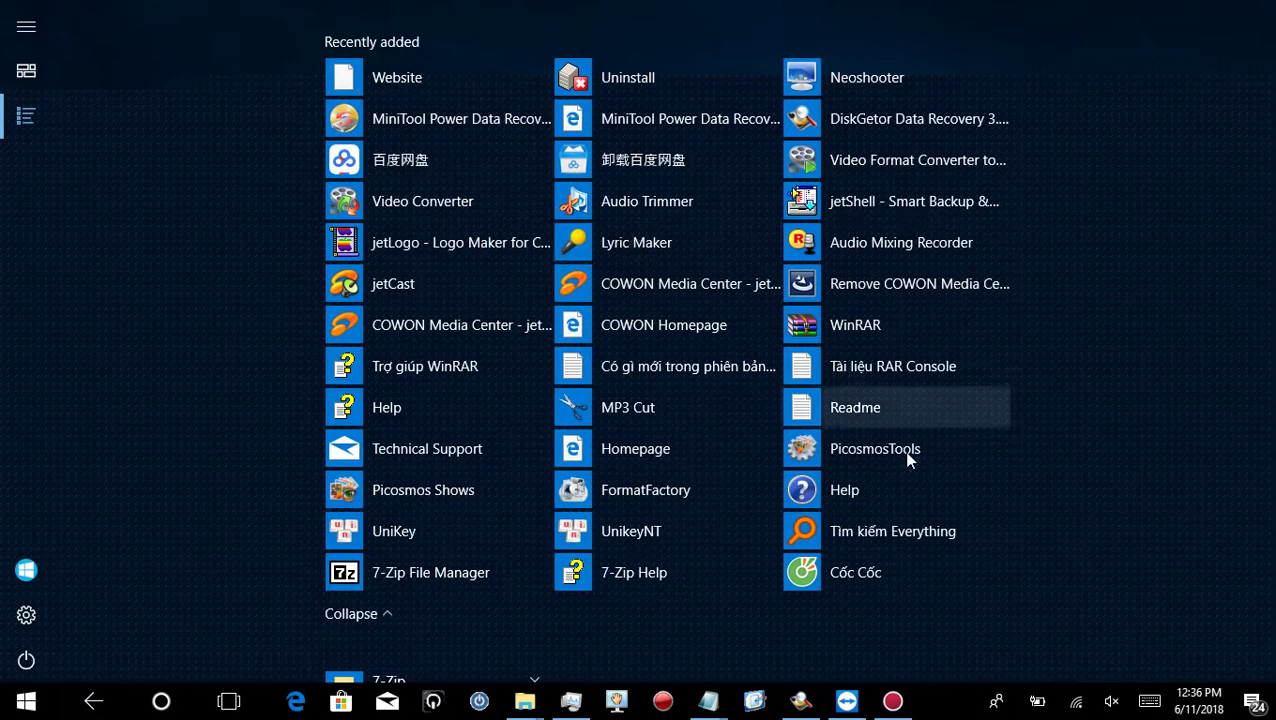
click(869, 531)
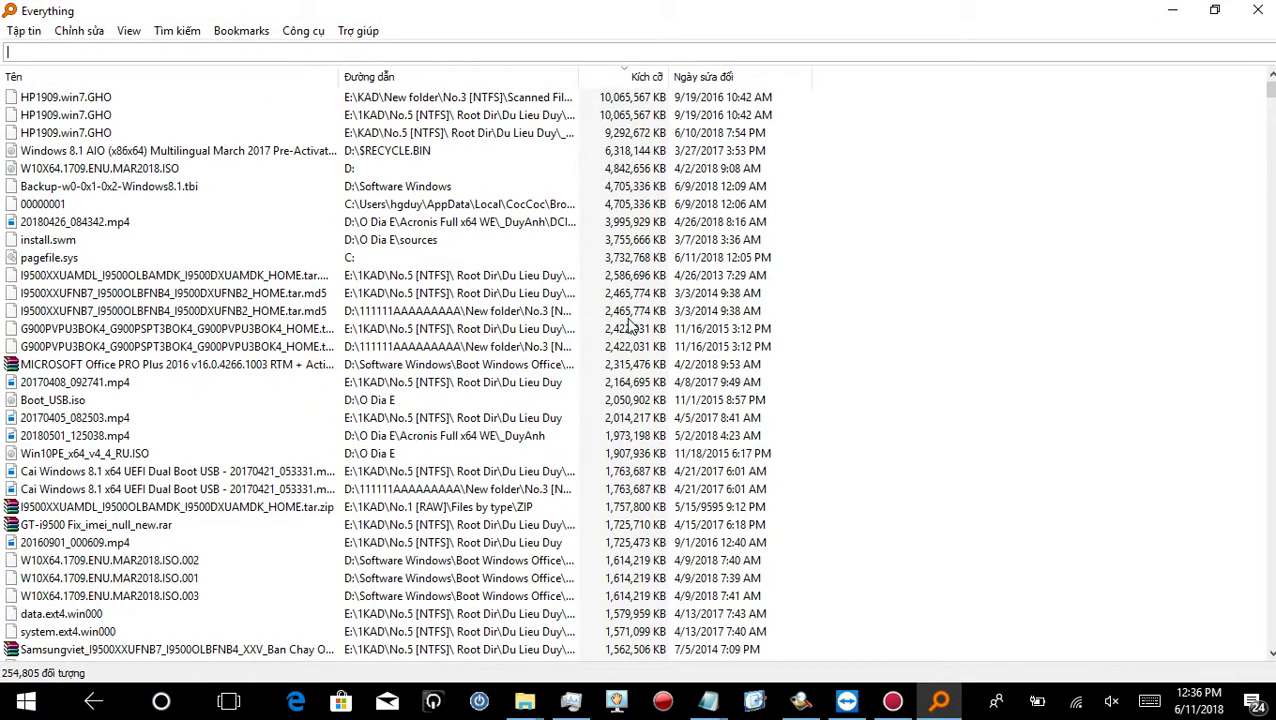
text(gho)
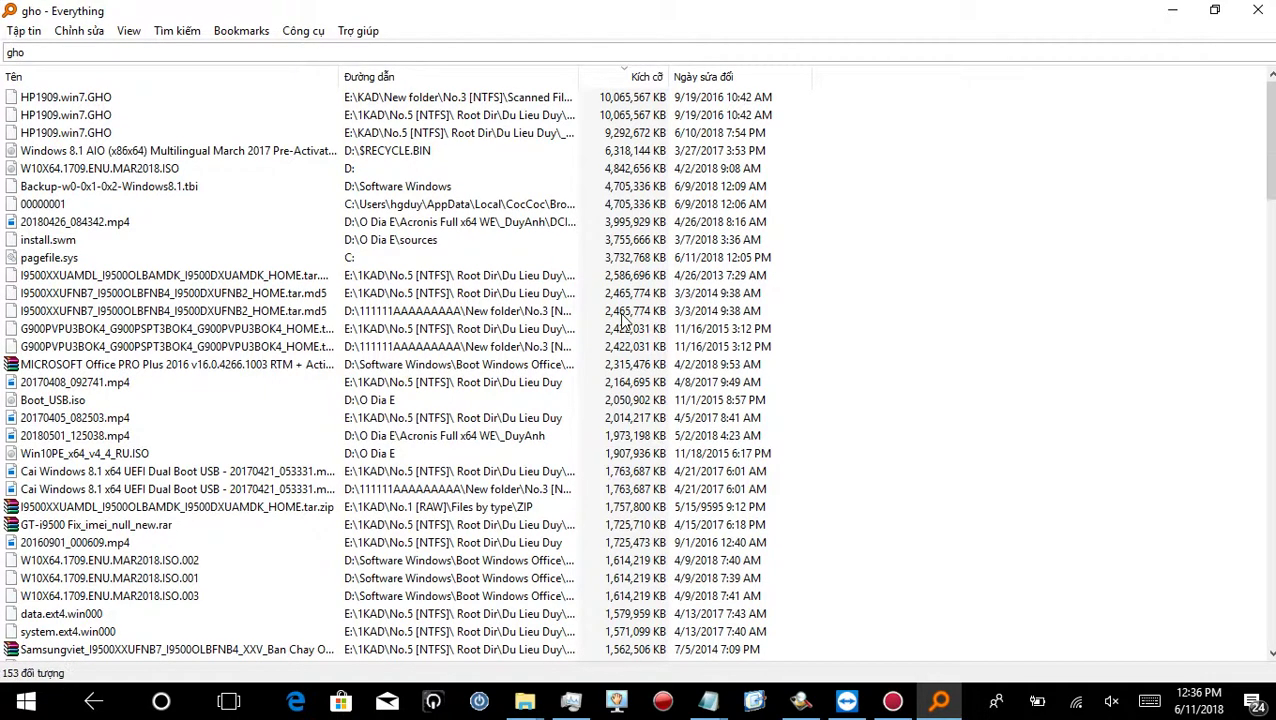
text(s)
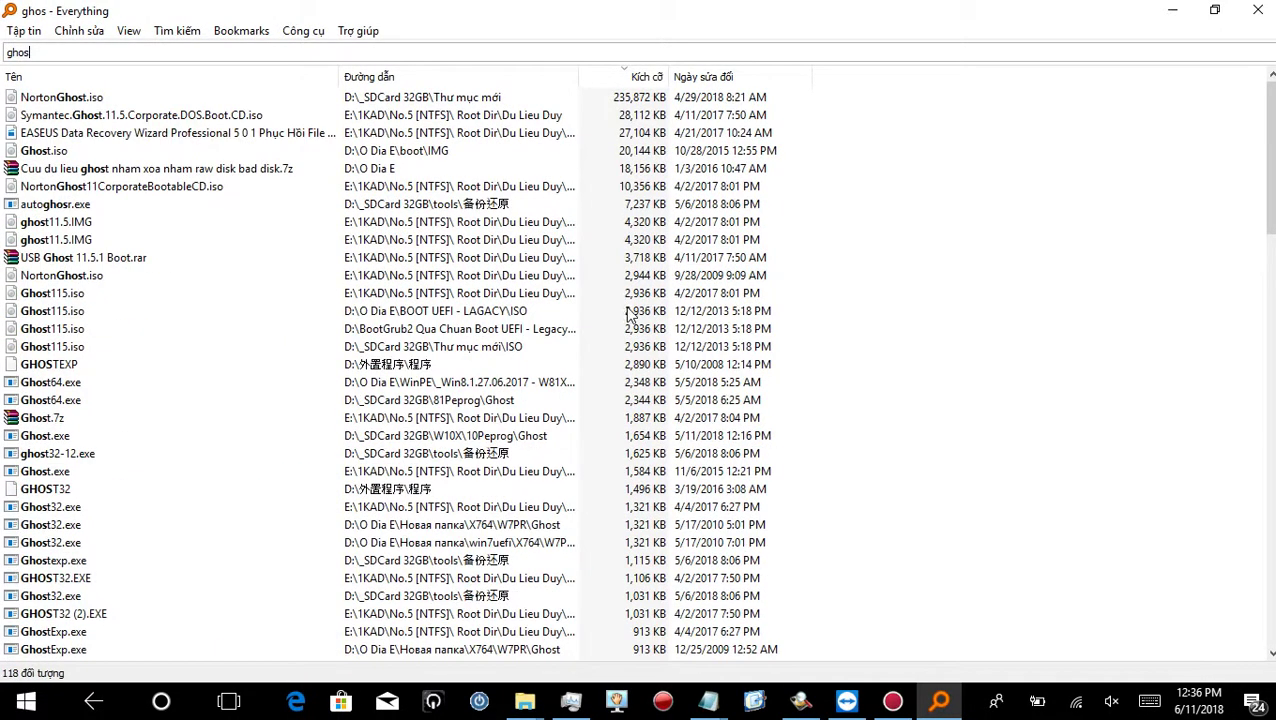
text(t)
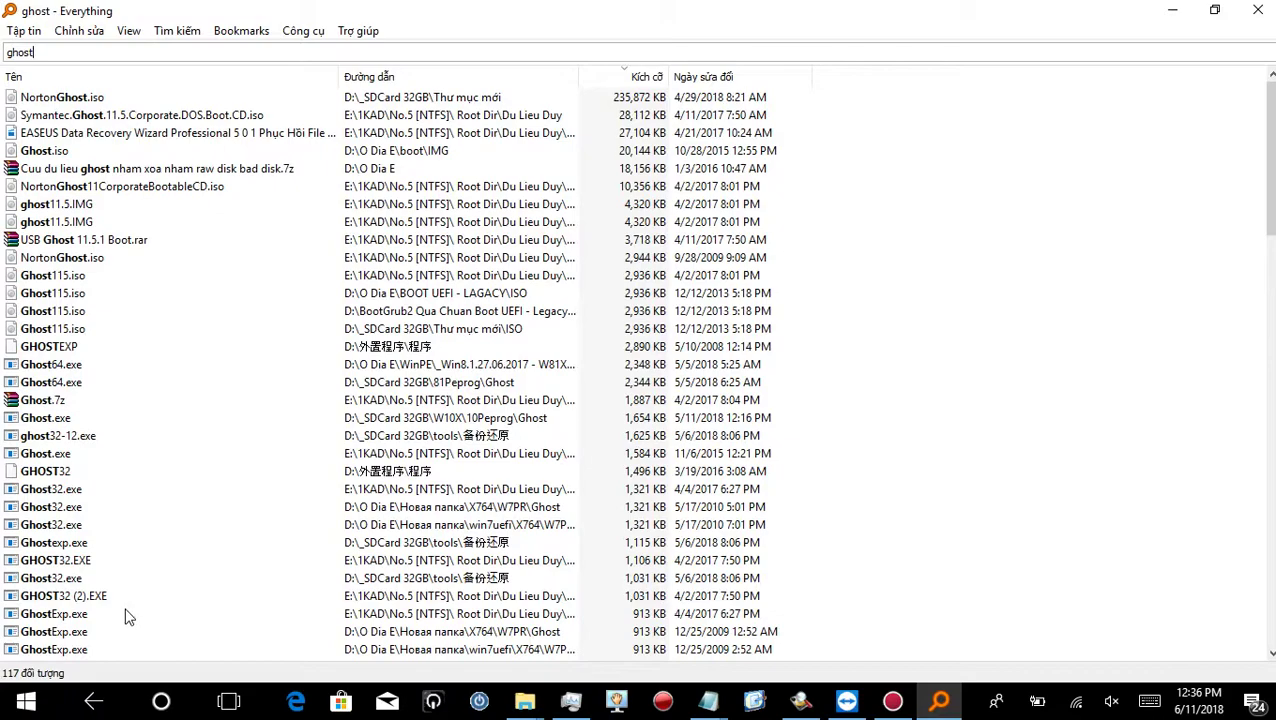
- Launch Ghost Explorer from the GhostExp.exe results on E: and in D:\_SDCard 32GB\tools\备份还原, allowing it to make changes
click(84, 617)
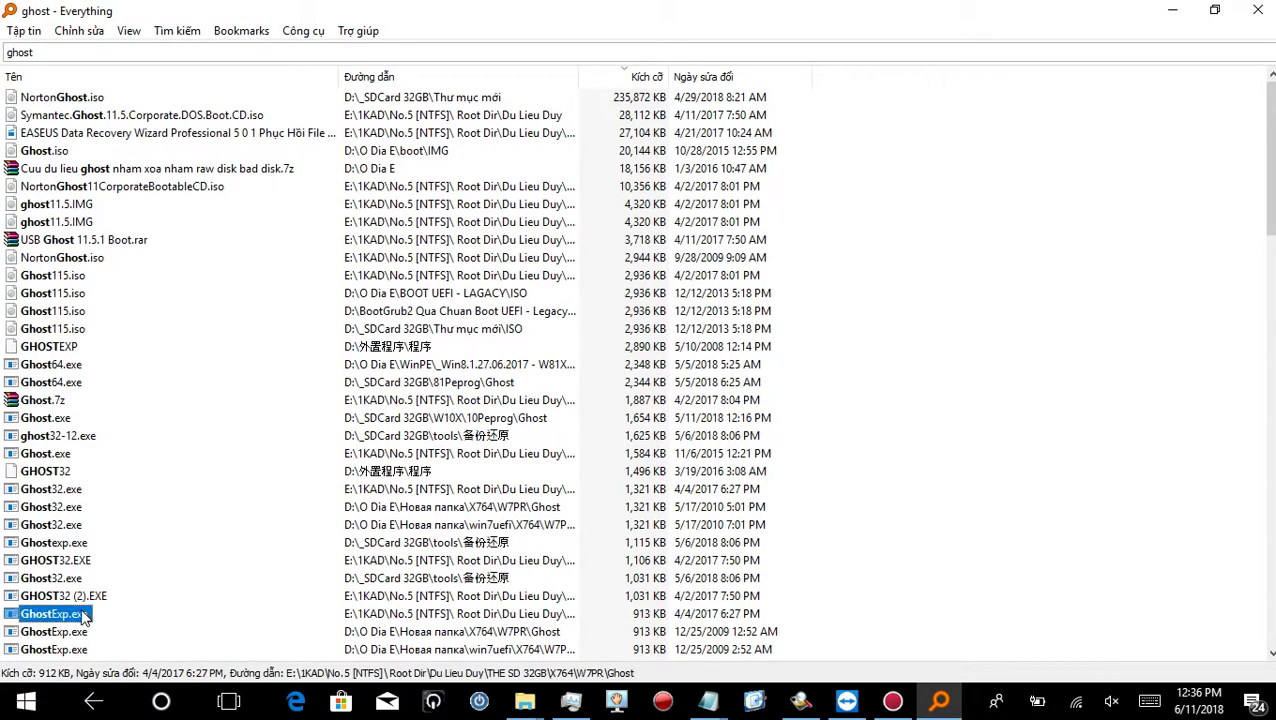
double_click(84, 617)
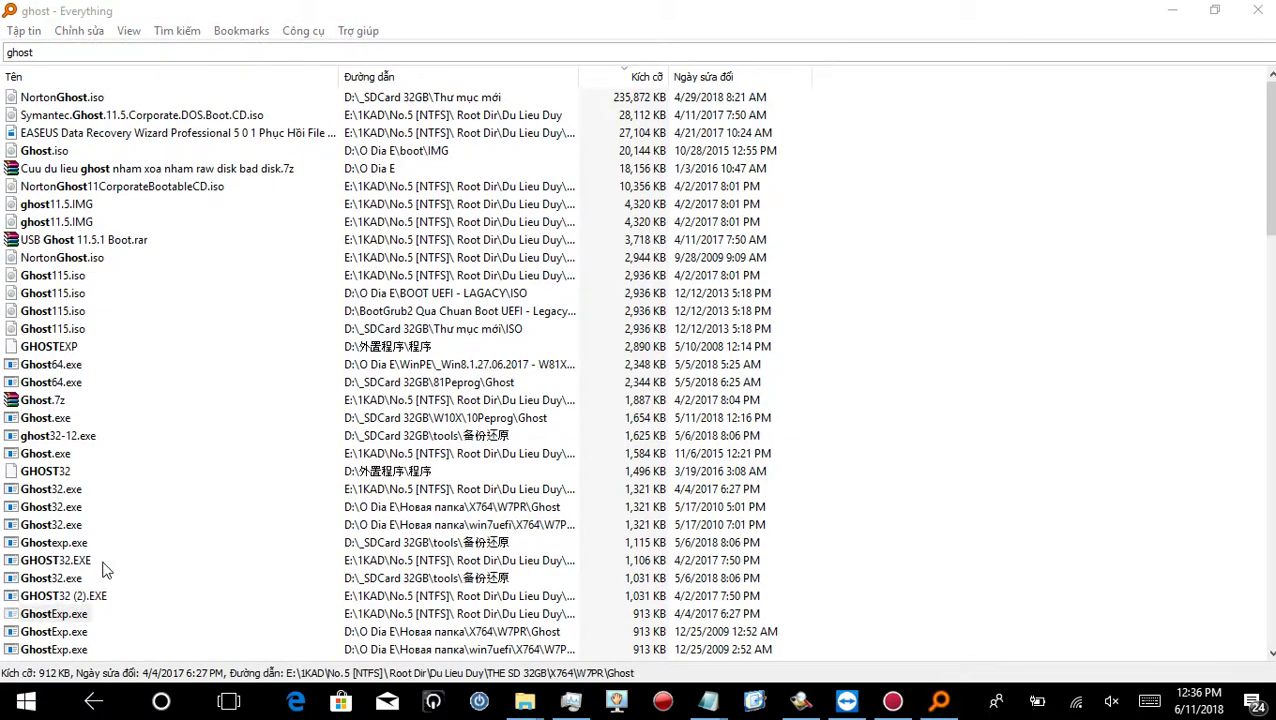
scroll(107, 569, down, 4)
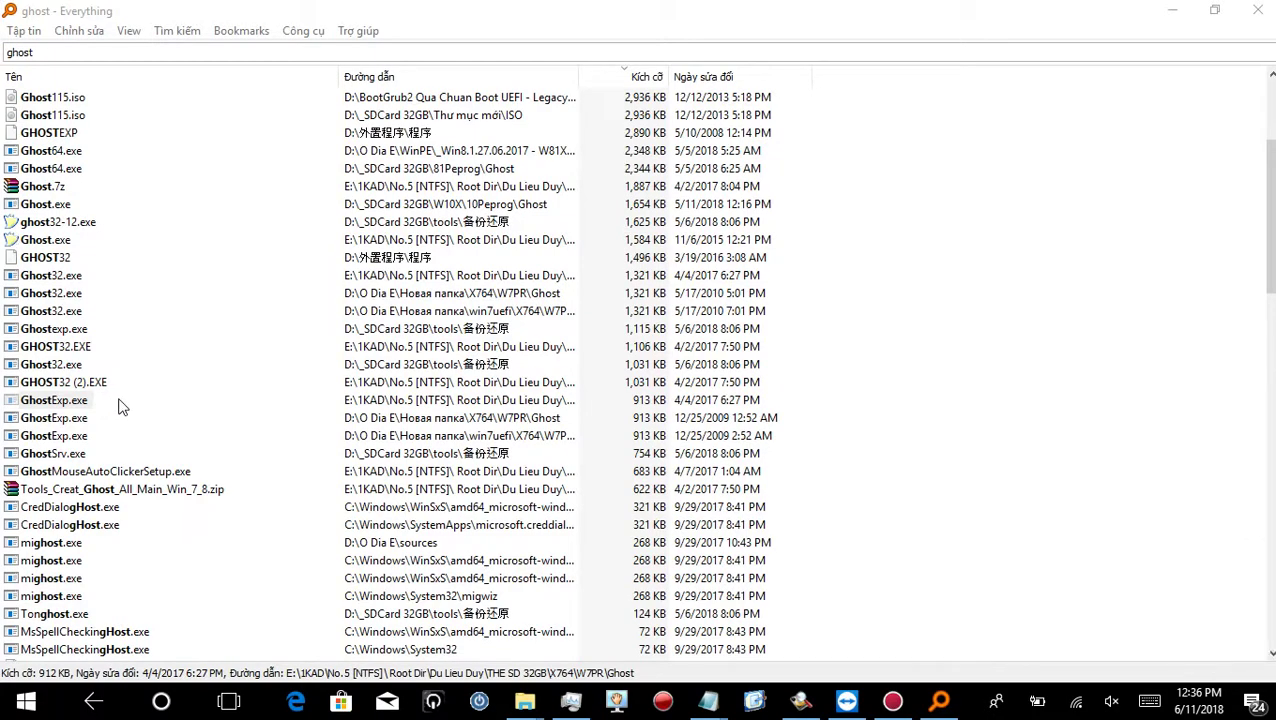
click(66, 344)
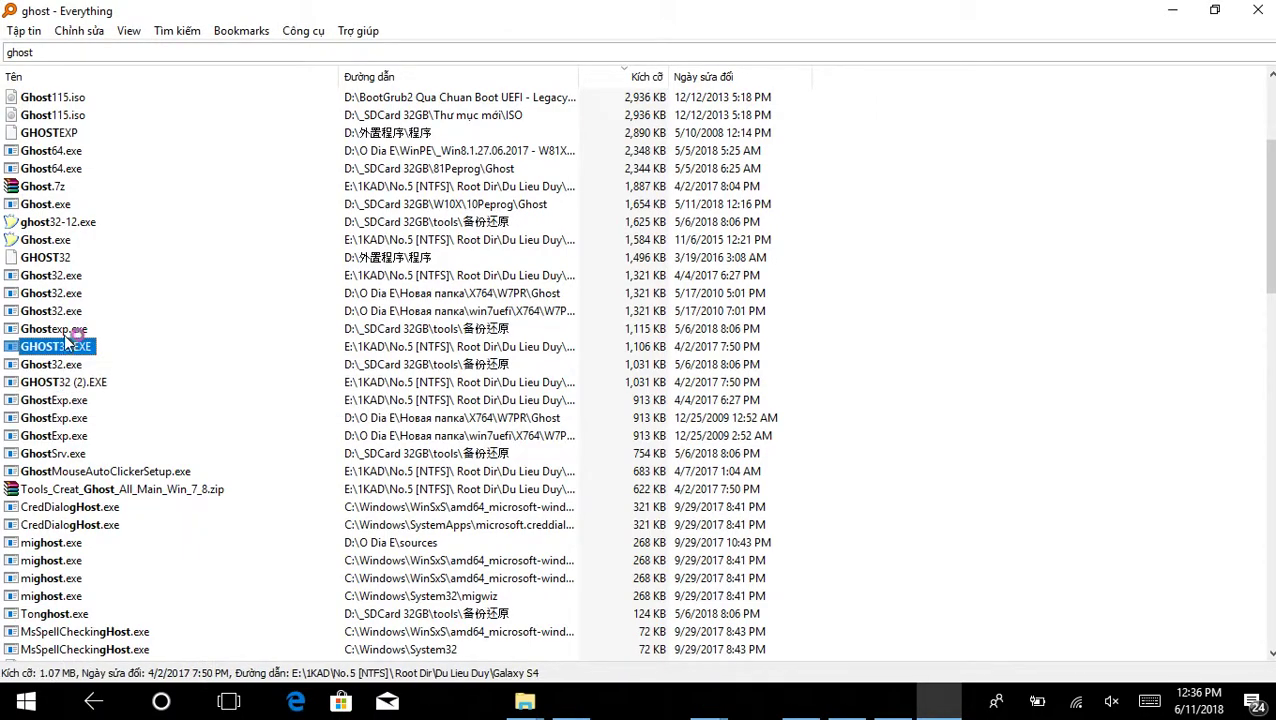
click(64, 330)
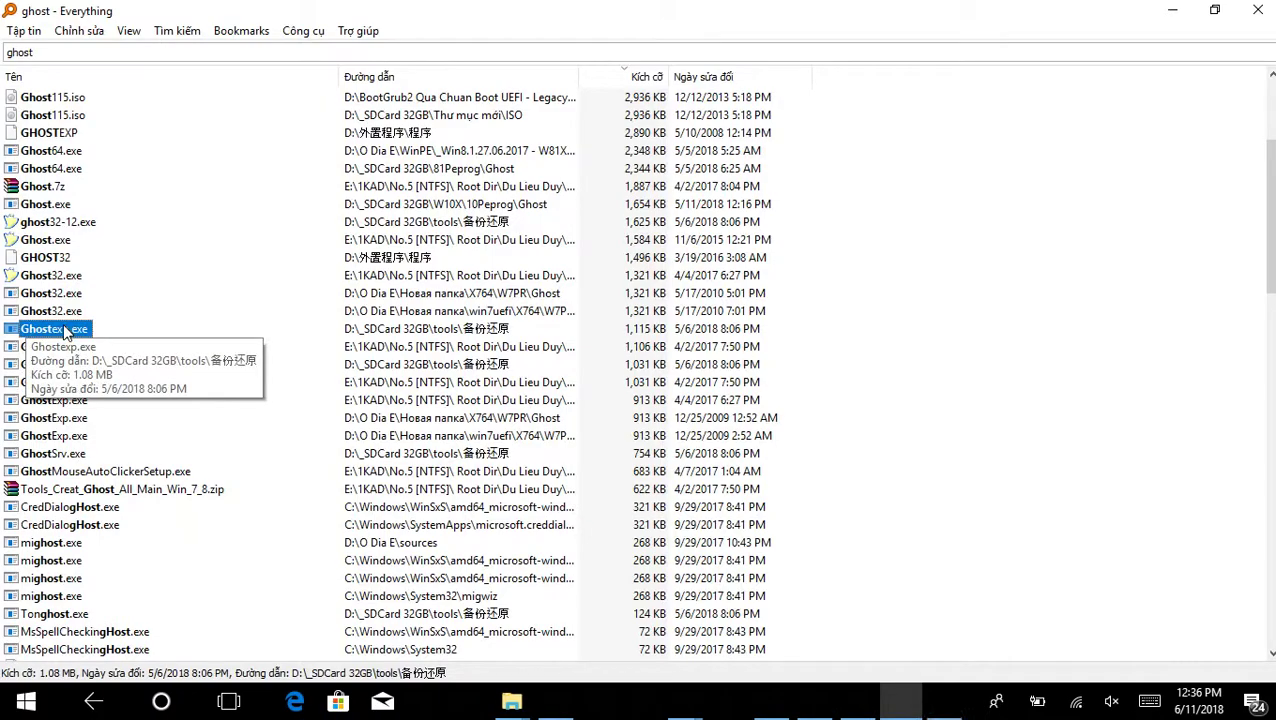
double_click(64, 330)
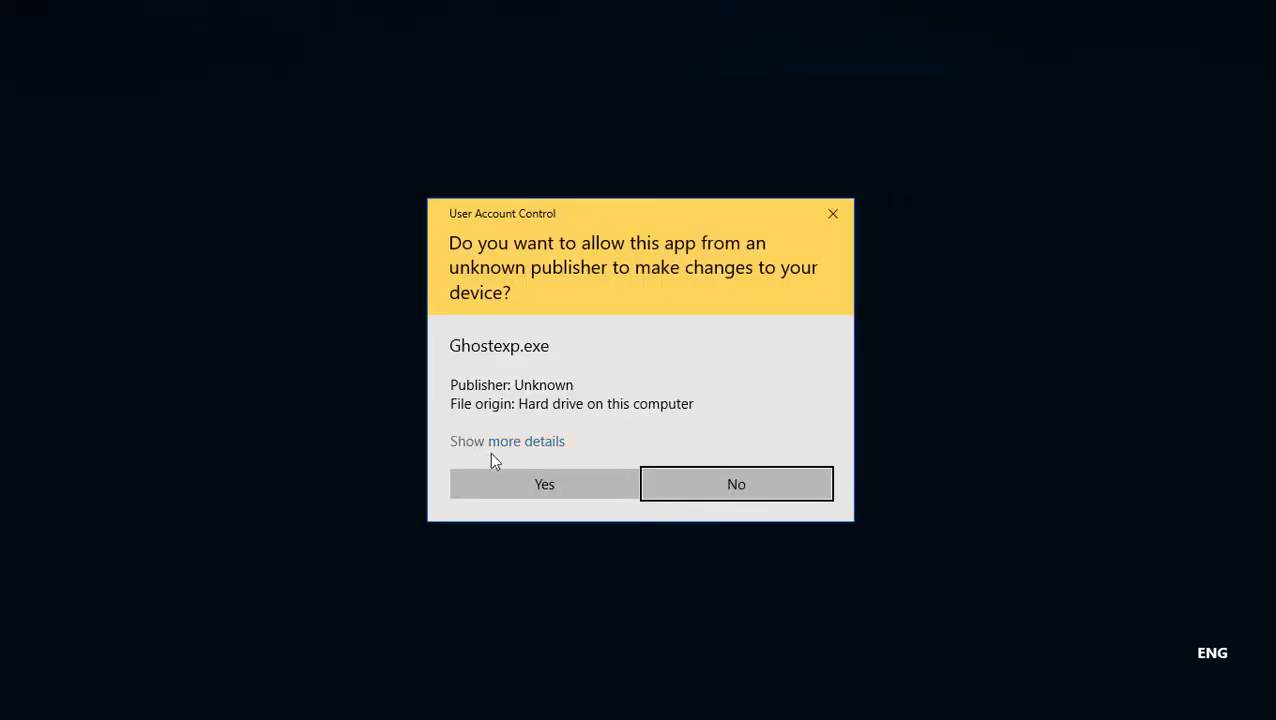
click(506, 474)
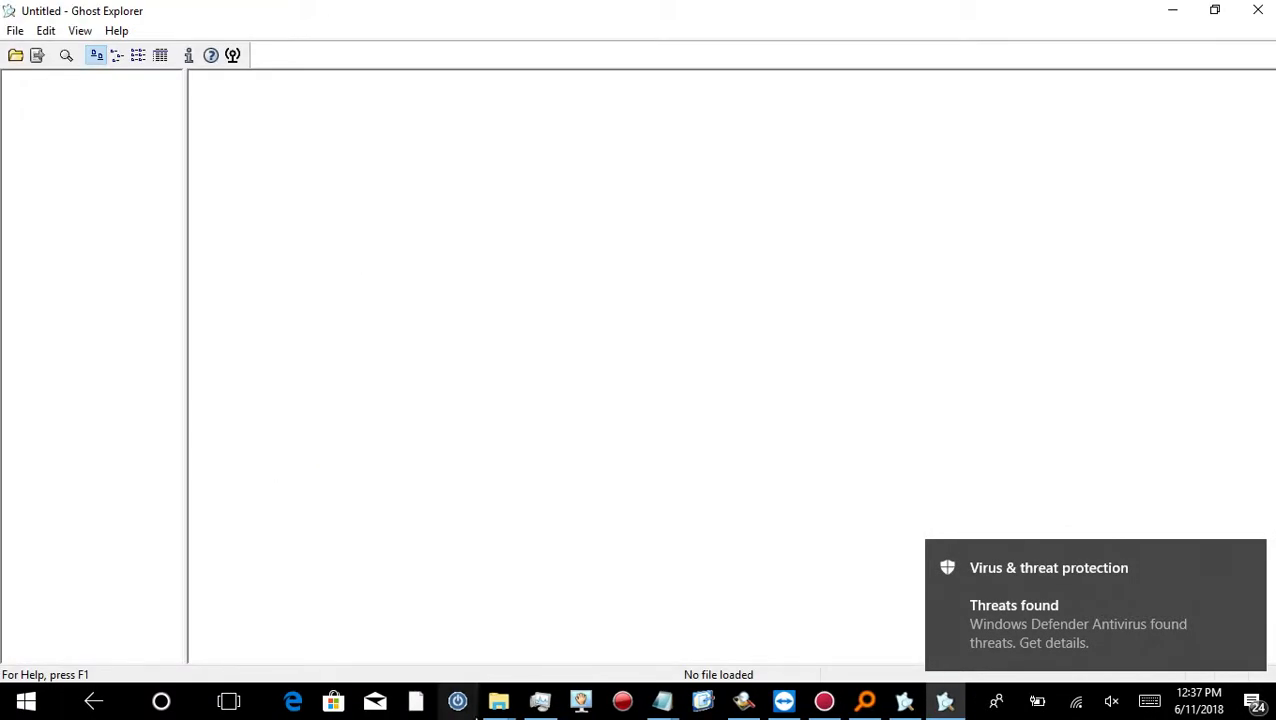
- Switch back to Everything, search for ".gho" and select the HP1909.win7.GHO stored in _Backup va Restore Windows under No.5 [NTFS]
click(866, 705)
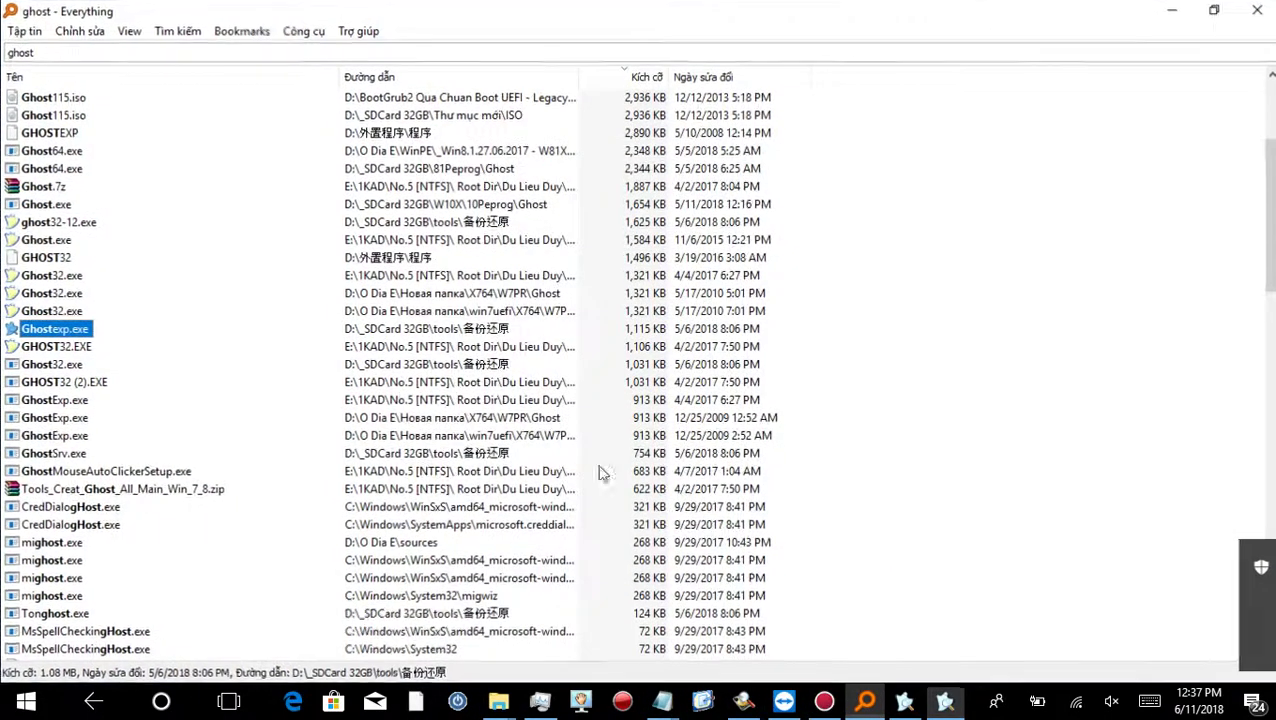
click(84, 55)
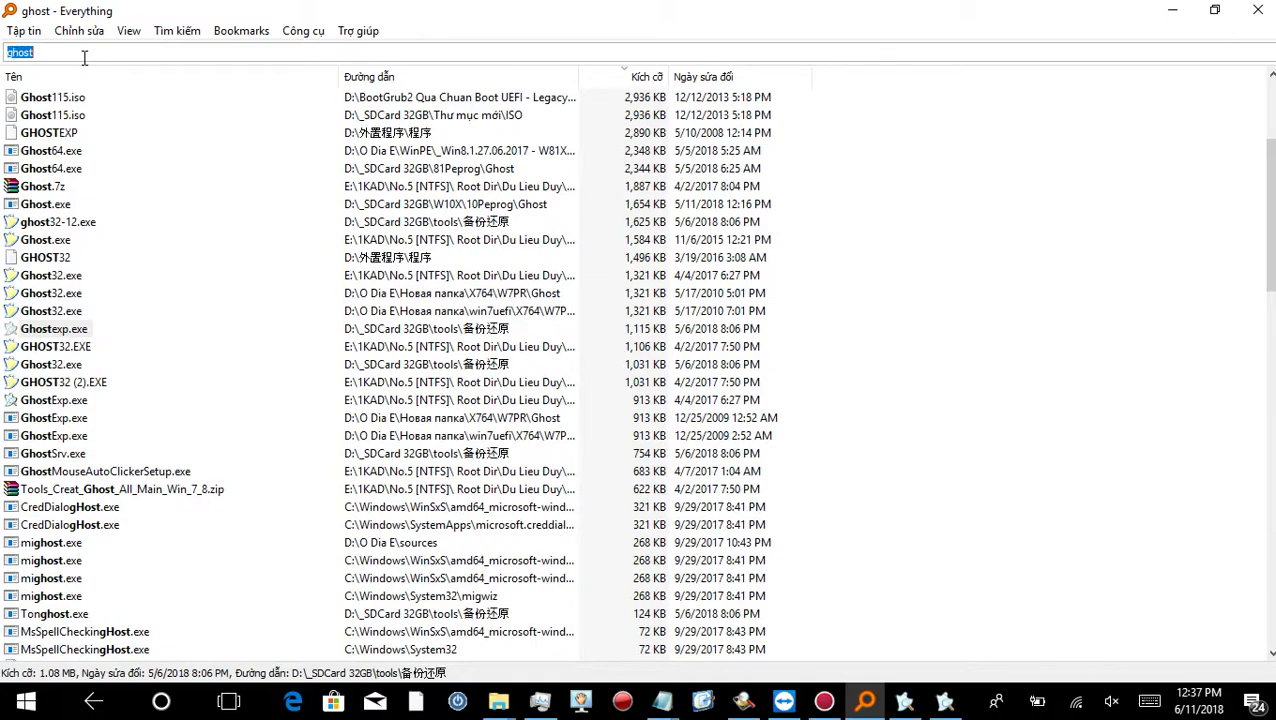
text(.gho)
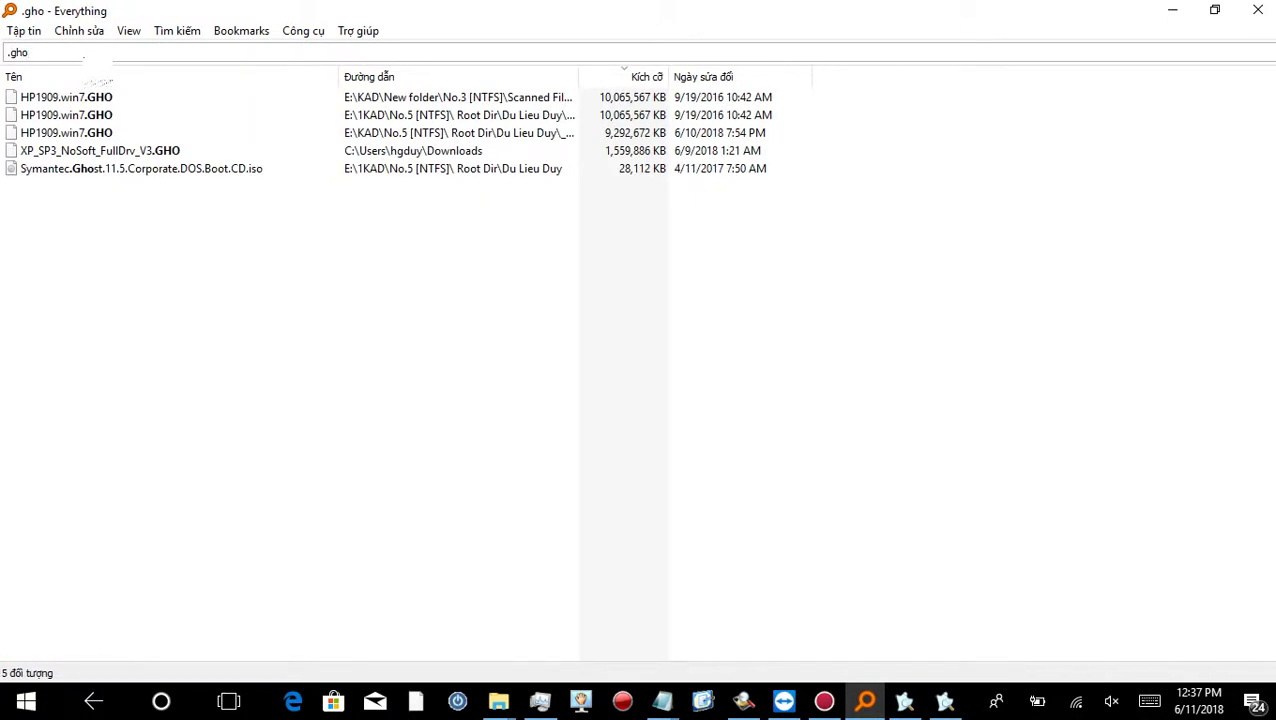
click(70, 117)
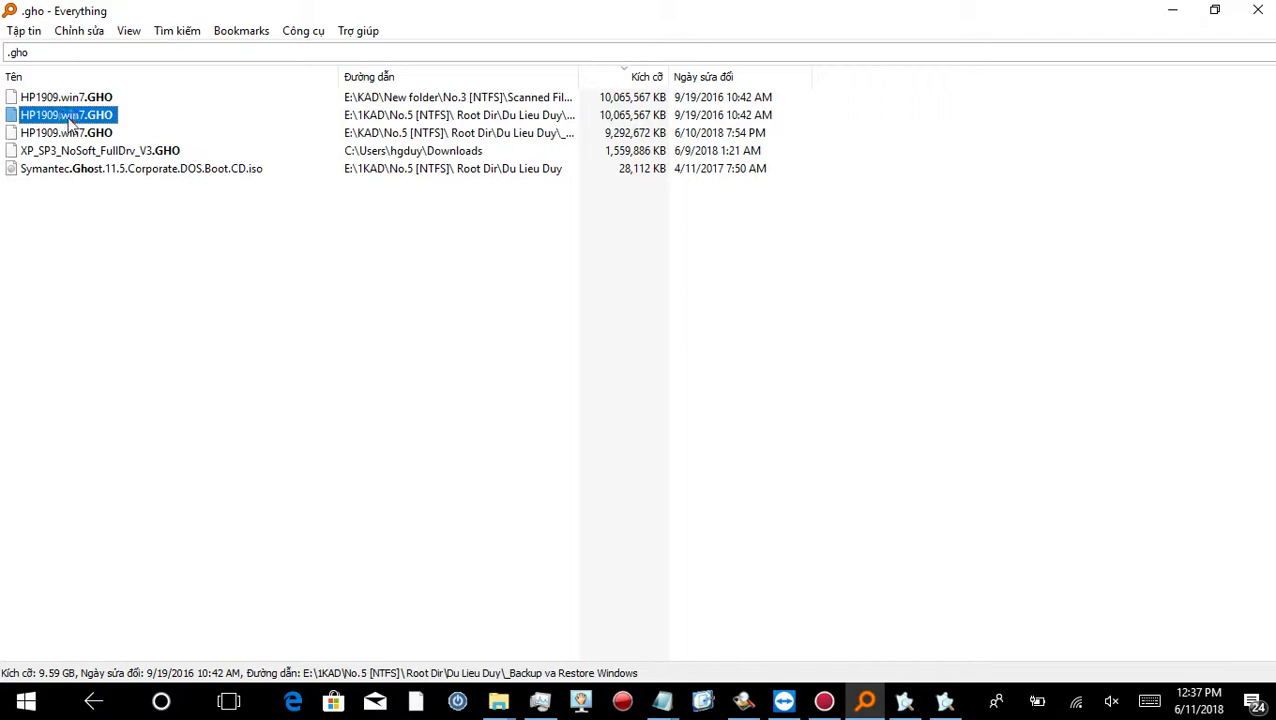
- Open the folder containing the selected HP1909.win7.GHO in File Explorer and cut its full path from the address field
right_click(70, 117)
click(160, 150)
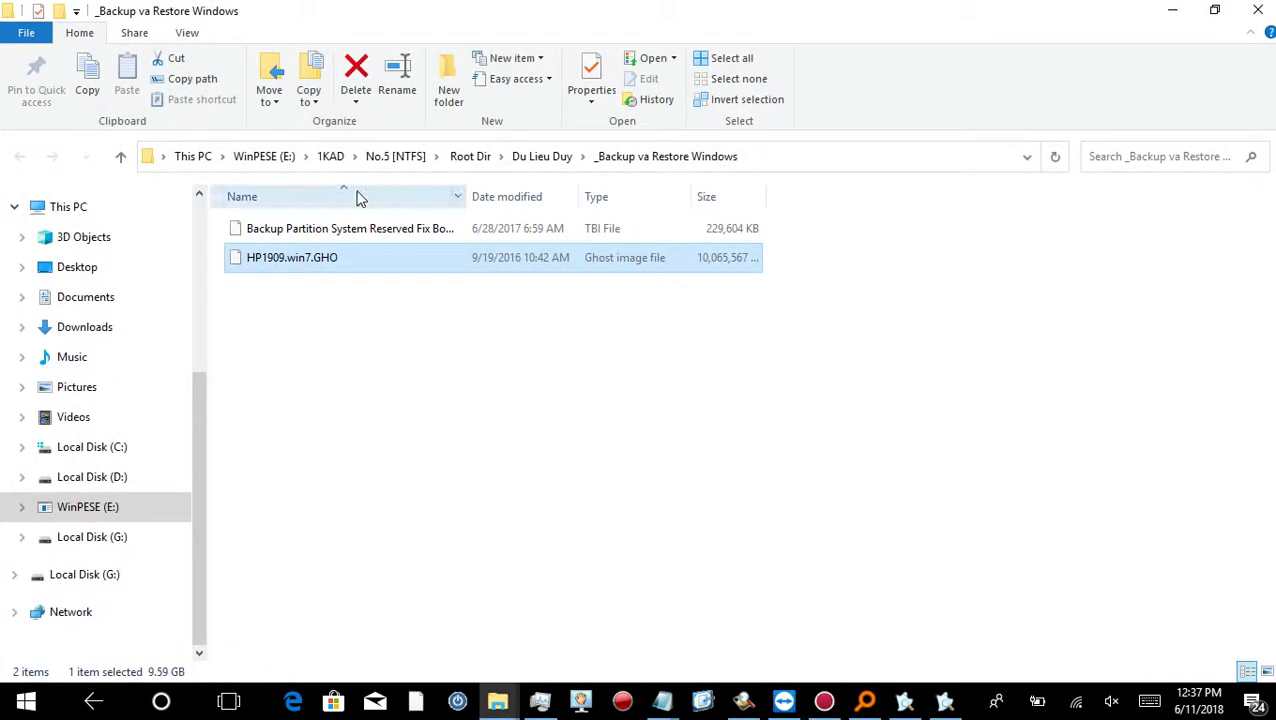
click(787, 156)
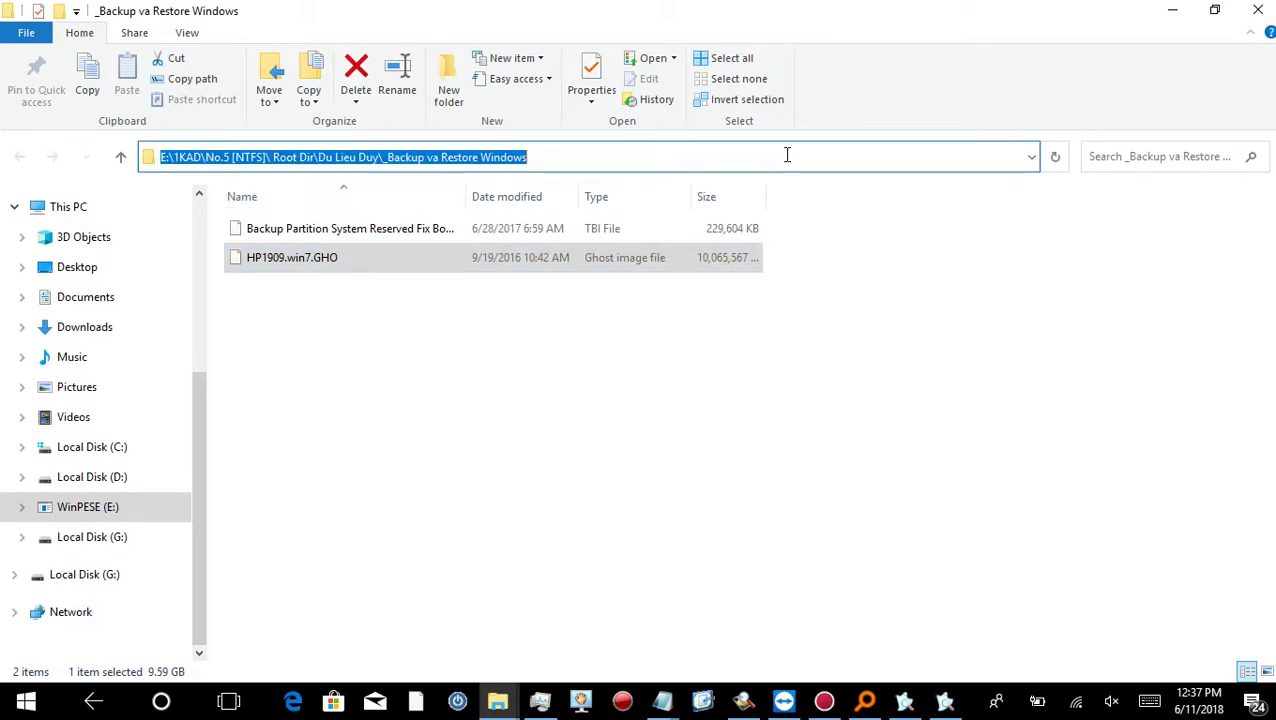
key(BackSpace)
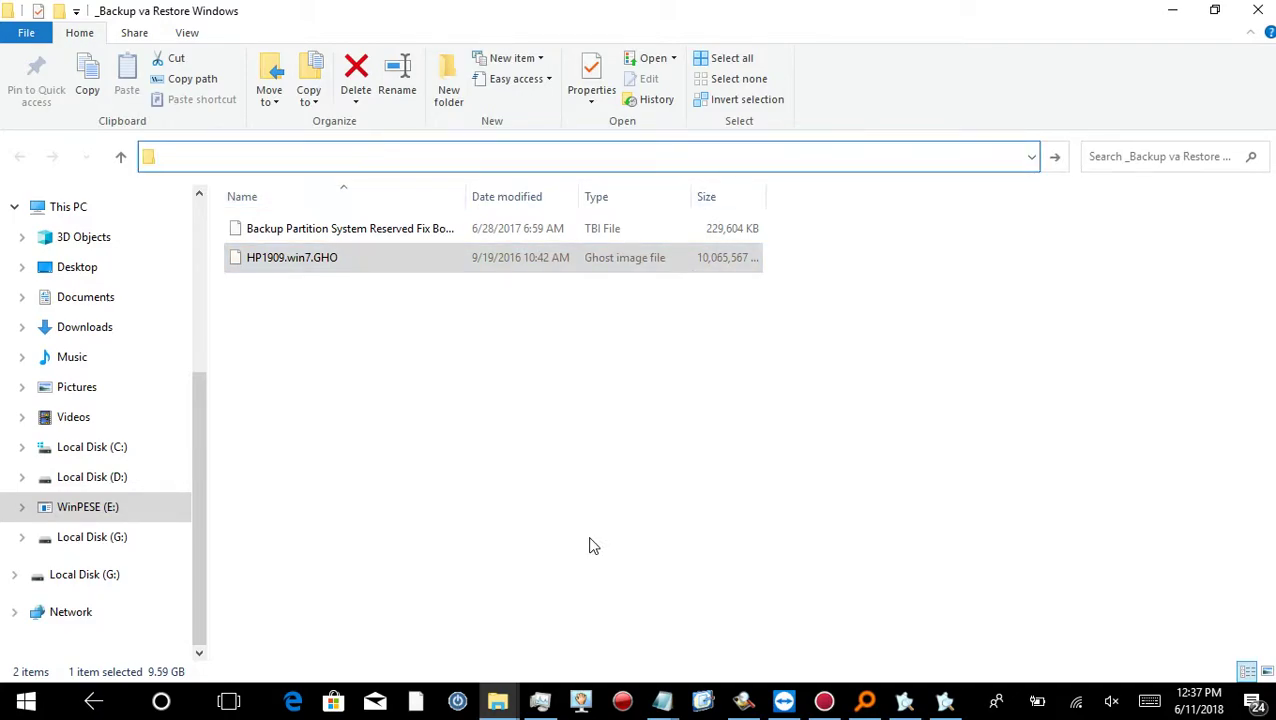
- In Ghost Explorer, open HP1909.win7.GHO from the pasted path of the _Backup va Restore Windows folder under No.5 [NTFS]
click(945, 700)
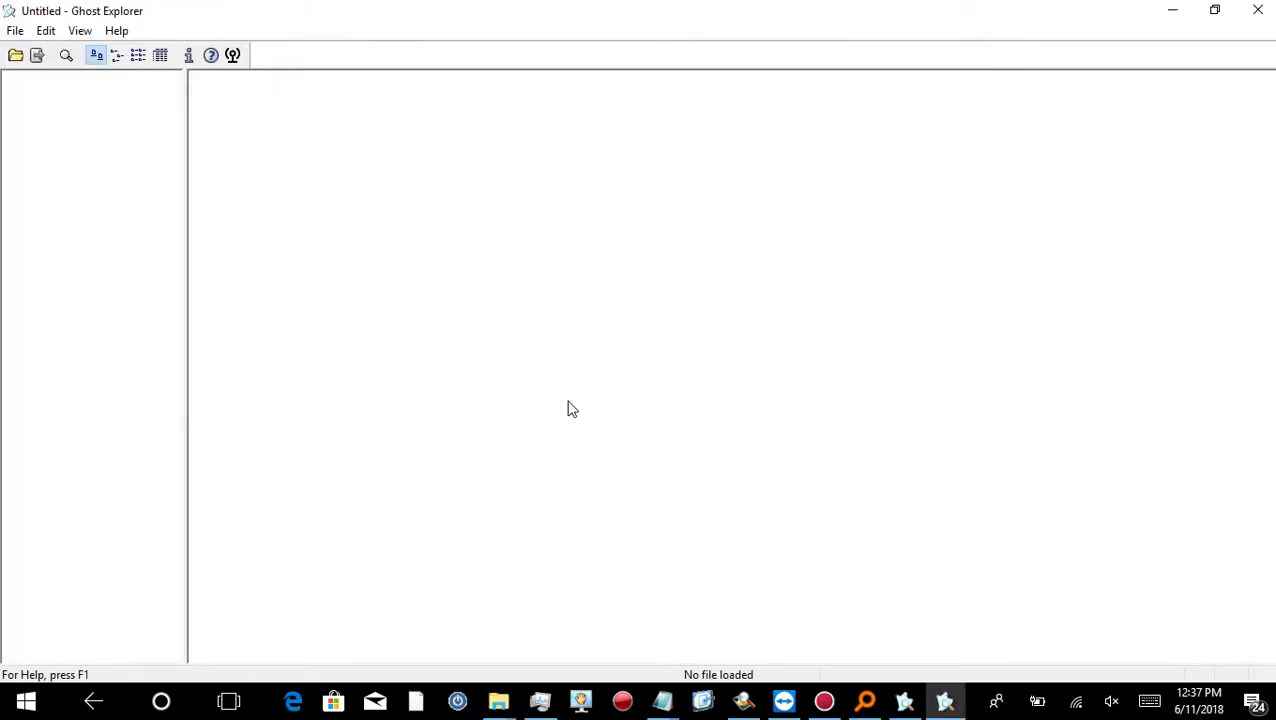
click(9, 64)
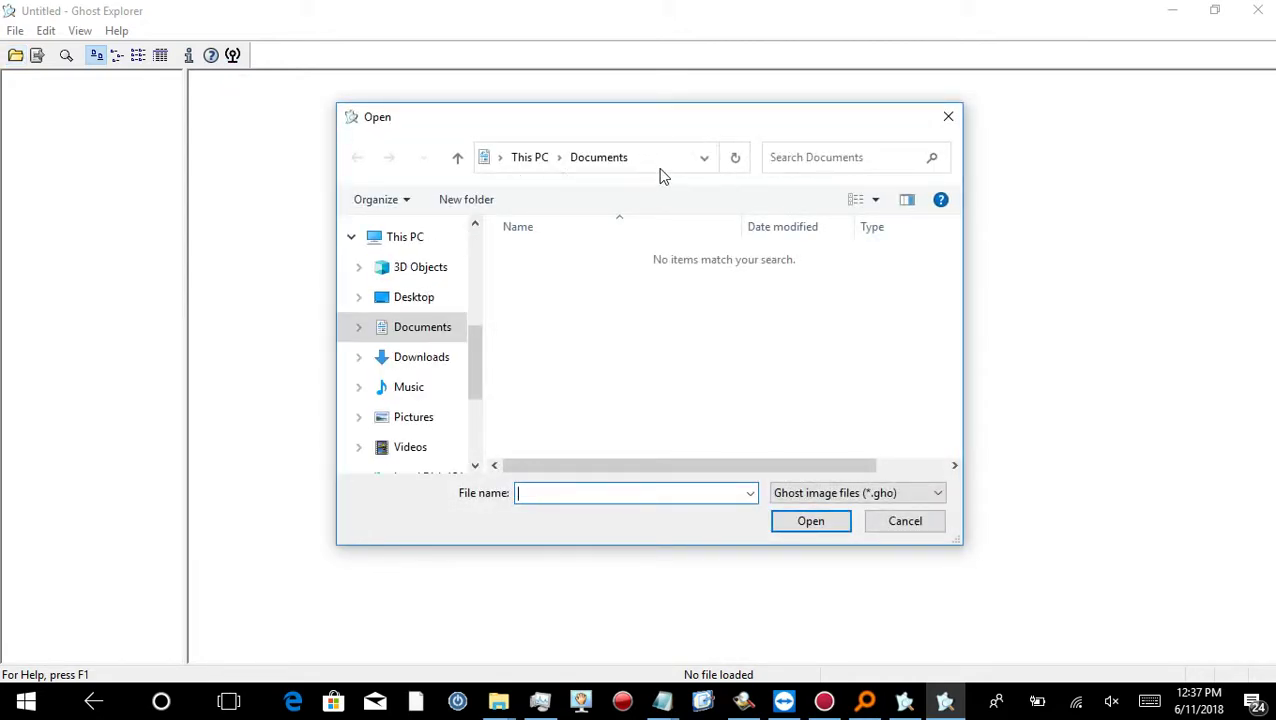
click(660, 170)
key(ctrl+v)
key(ctrl+a)
key(Home)
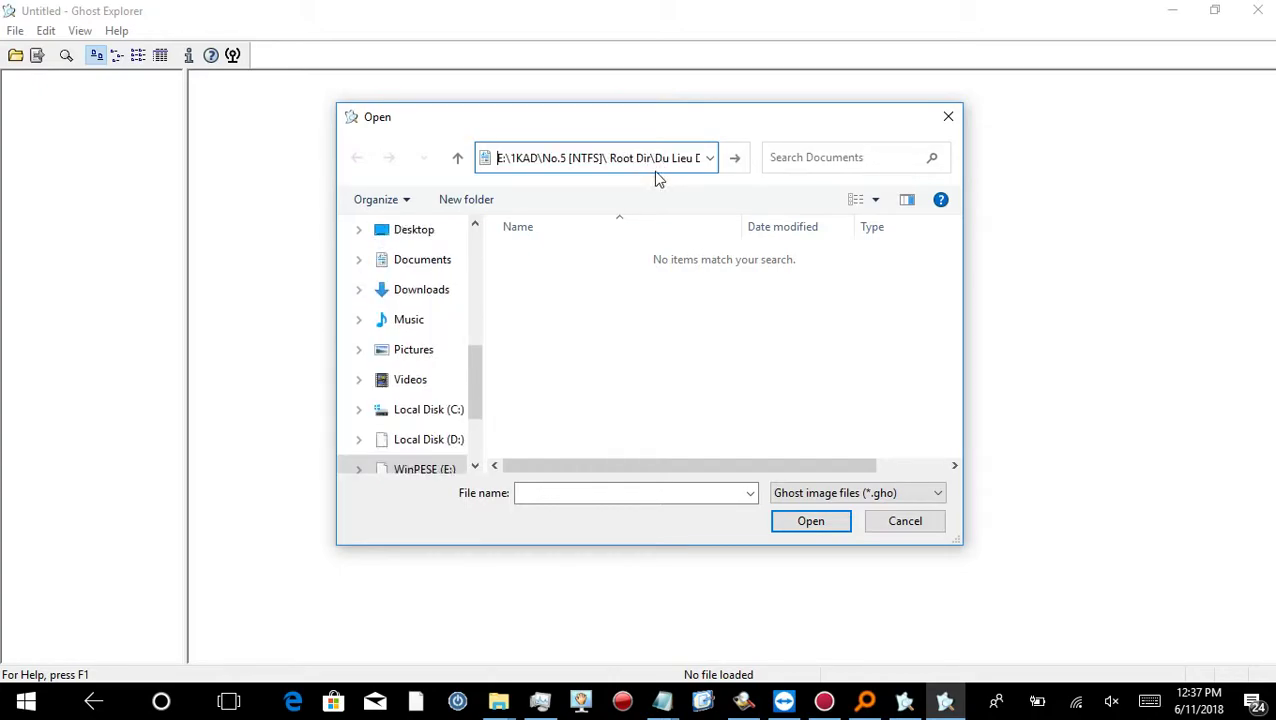
key(Return)
click(603, 268)
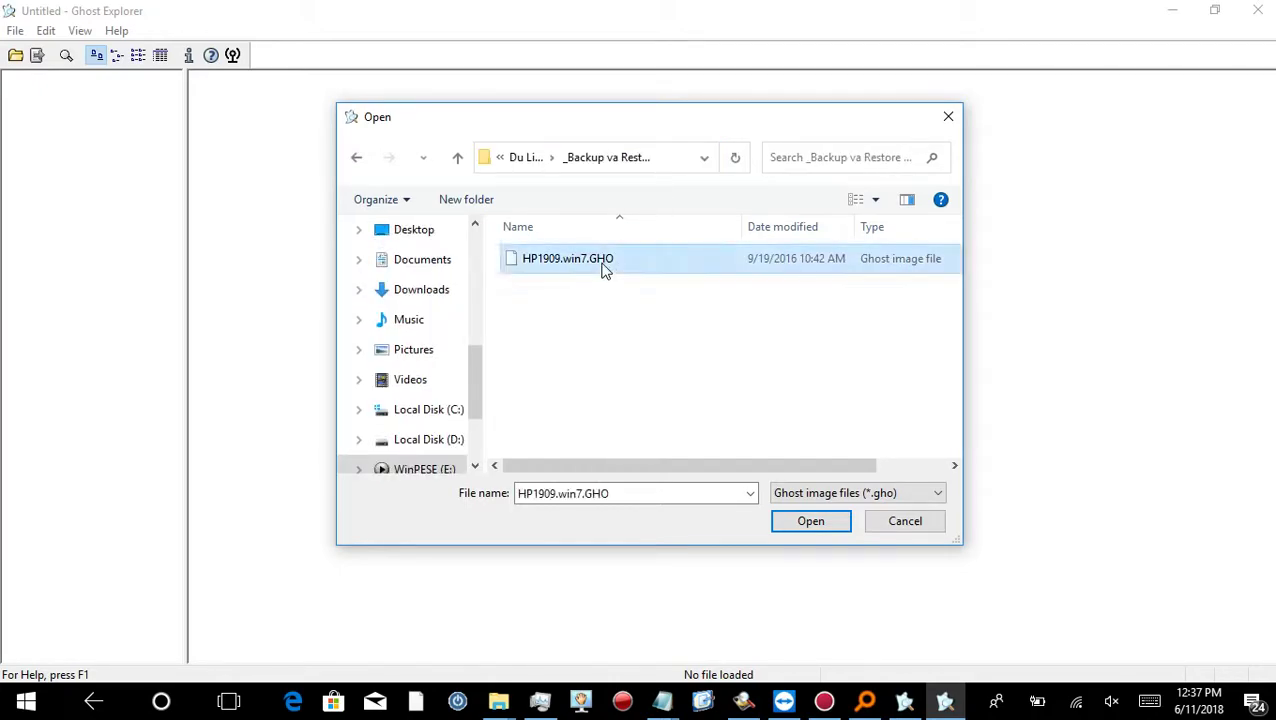
click(797, 528)
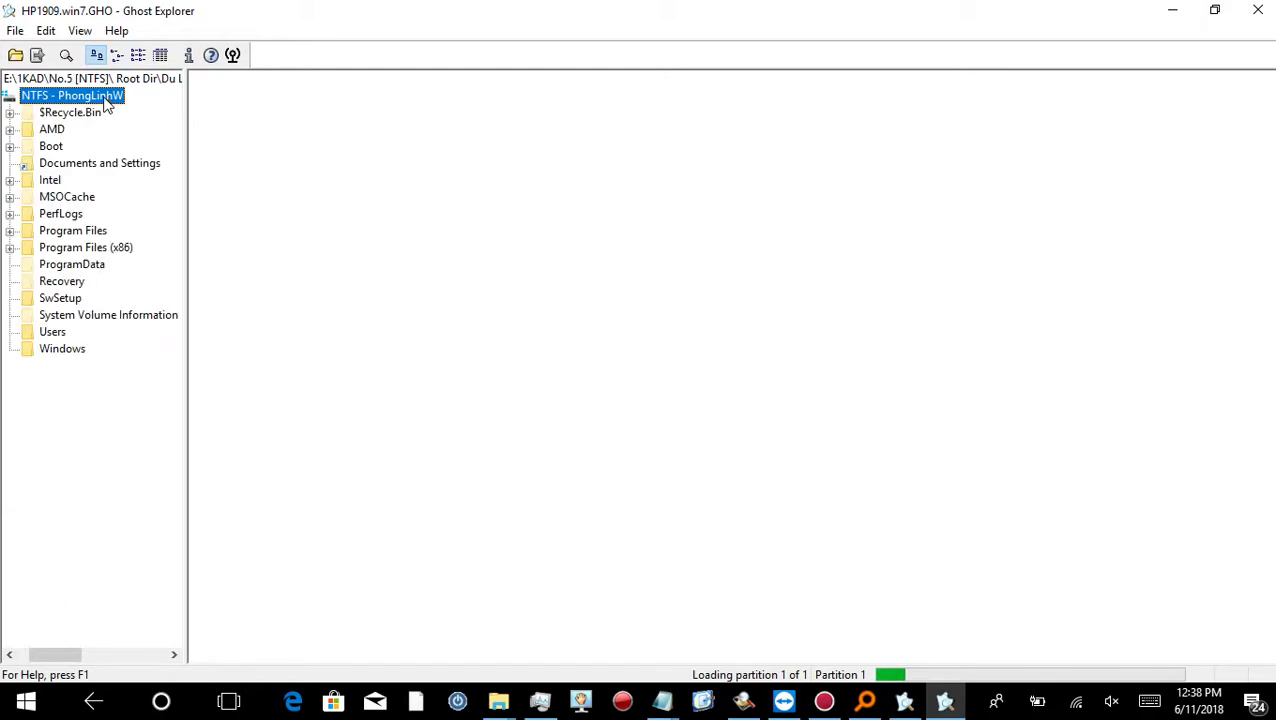
- Examine the image's Program Files and Program Files (x86) folders, then view the NTFS partition root and the image's top level
double_click(68, 232)
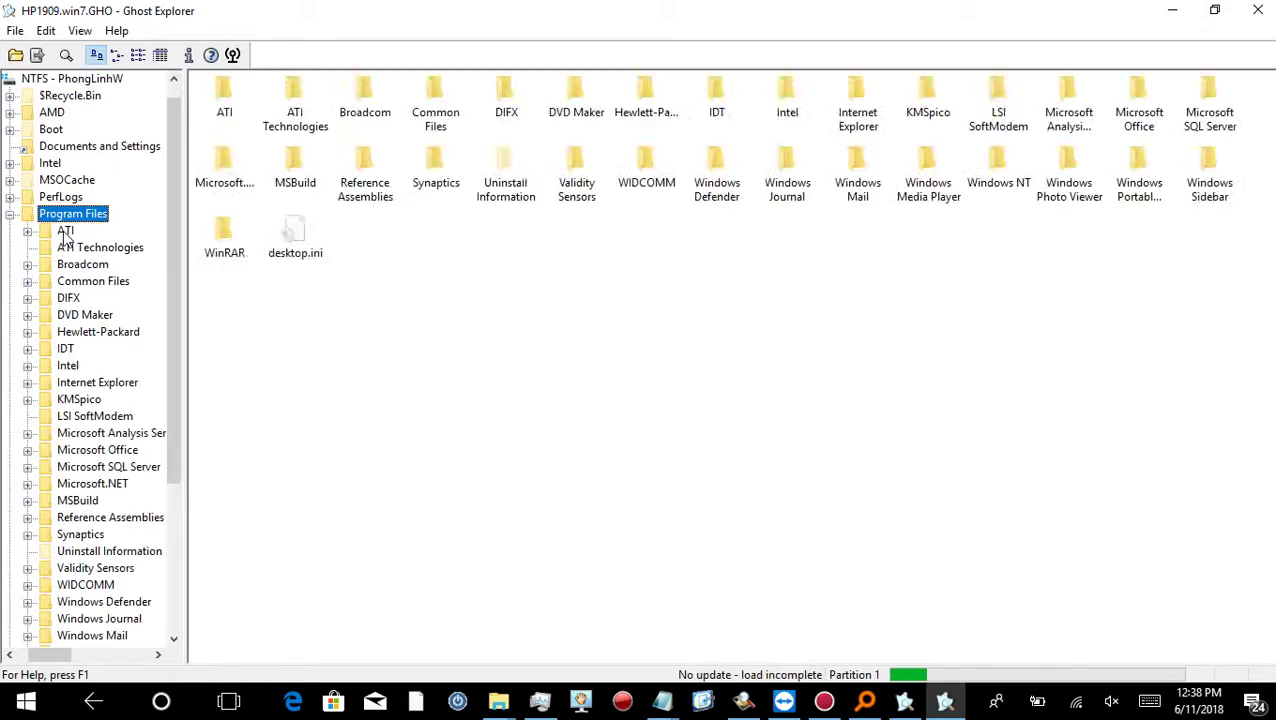
scroll(62, 248, down, 3)
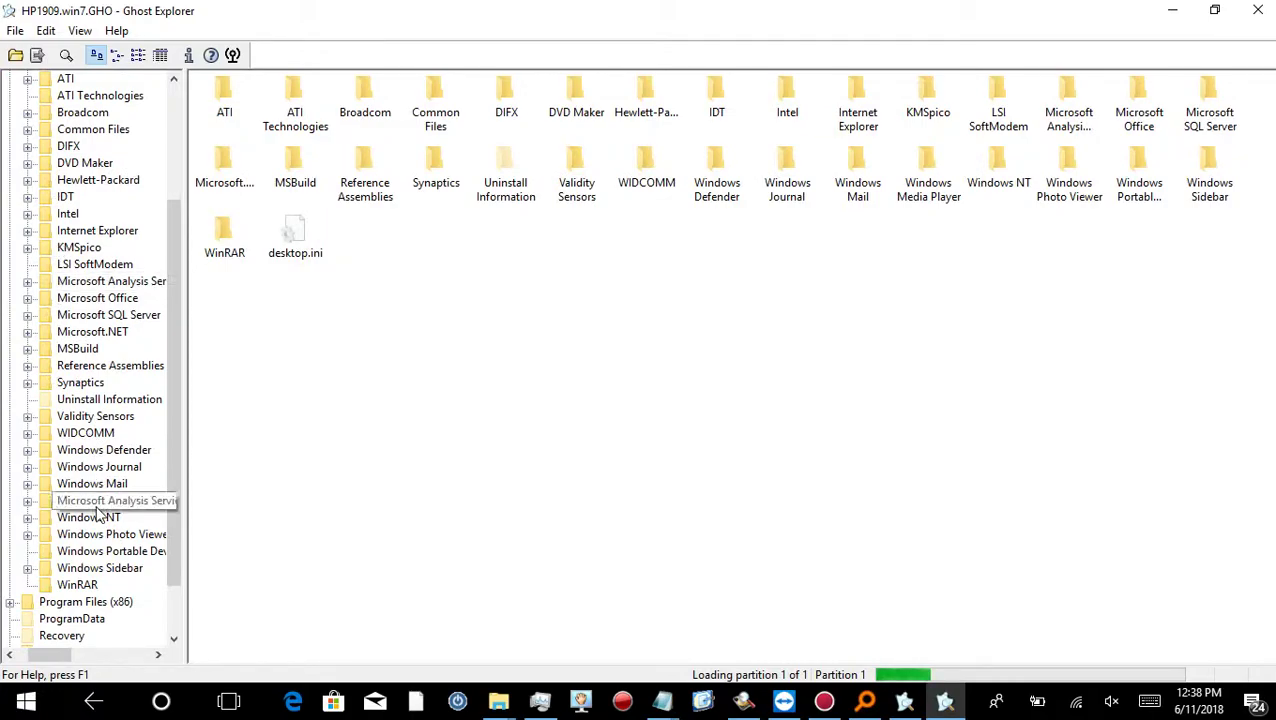
double_click(86, 603)
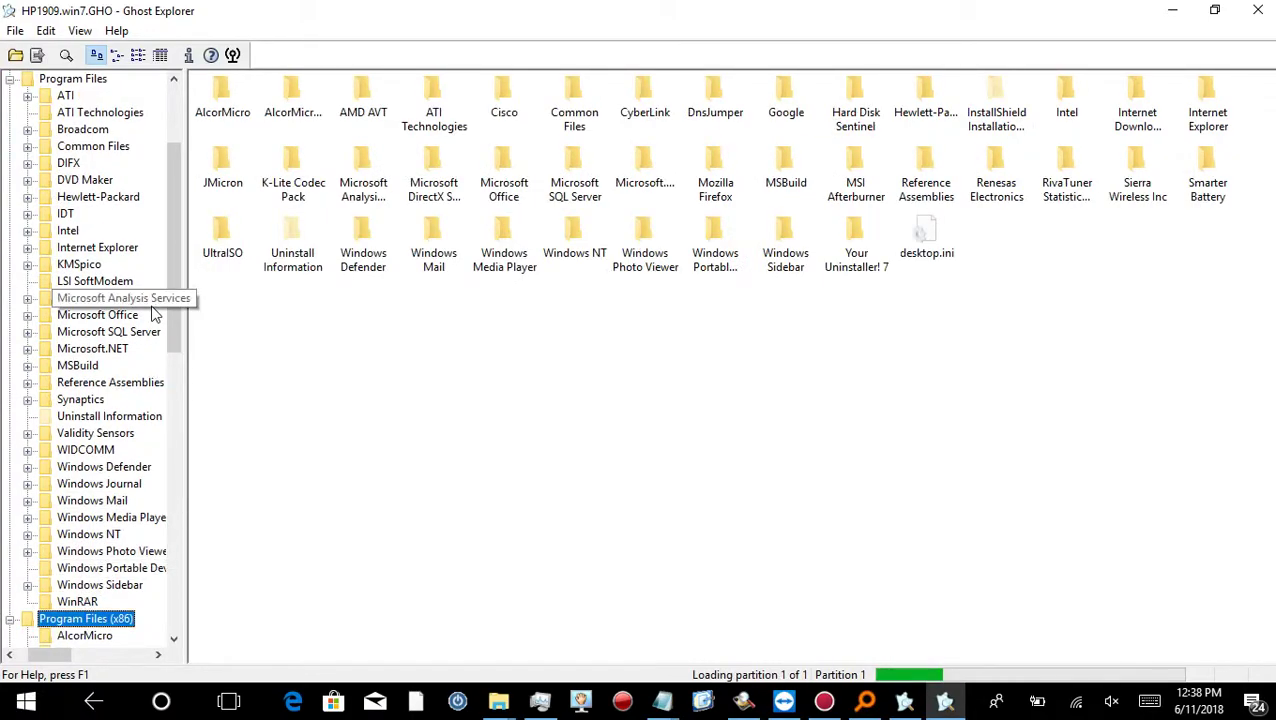
scroll(157, 307, down, 8)
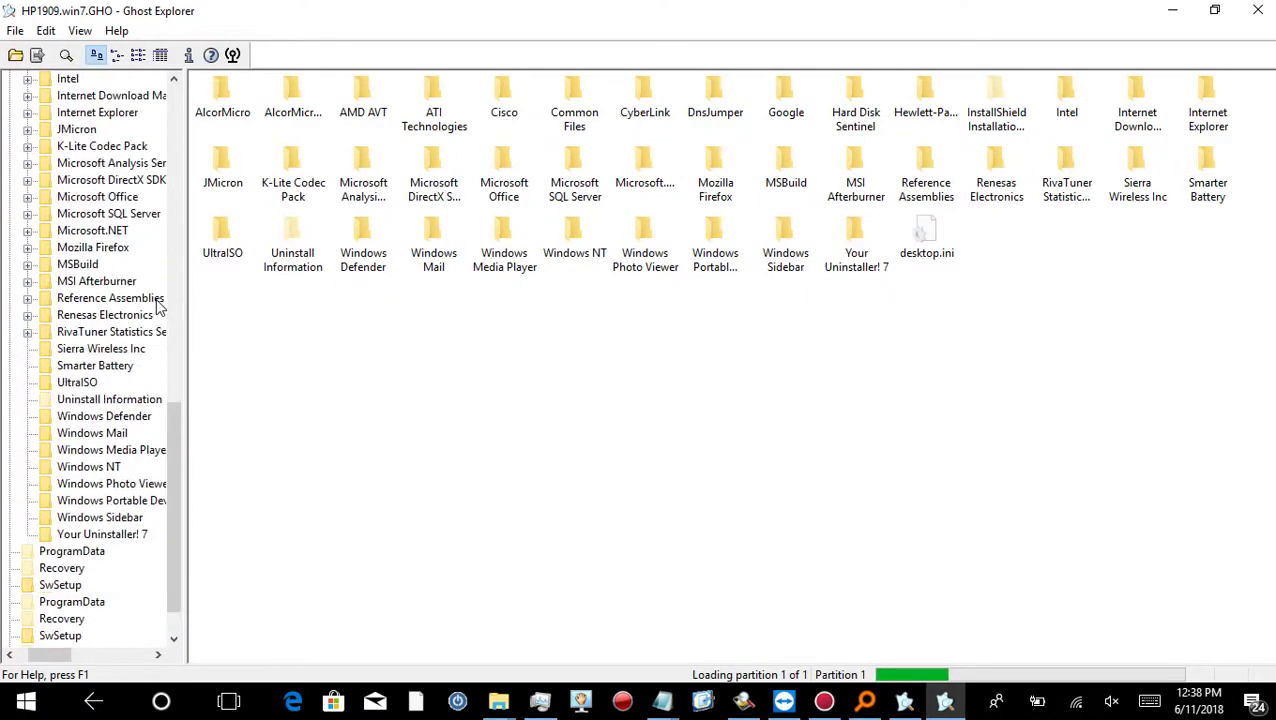
scroll(157, 307, up, 13)
scroll(156, 298, up, 5)
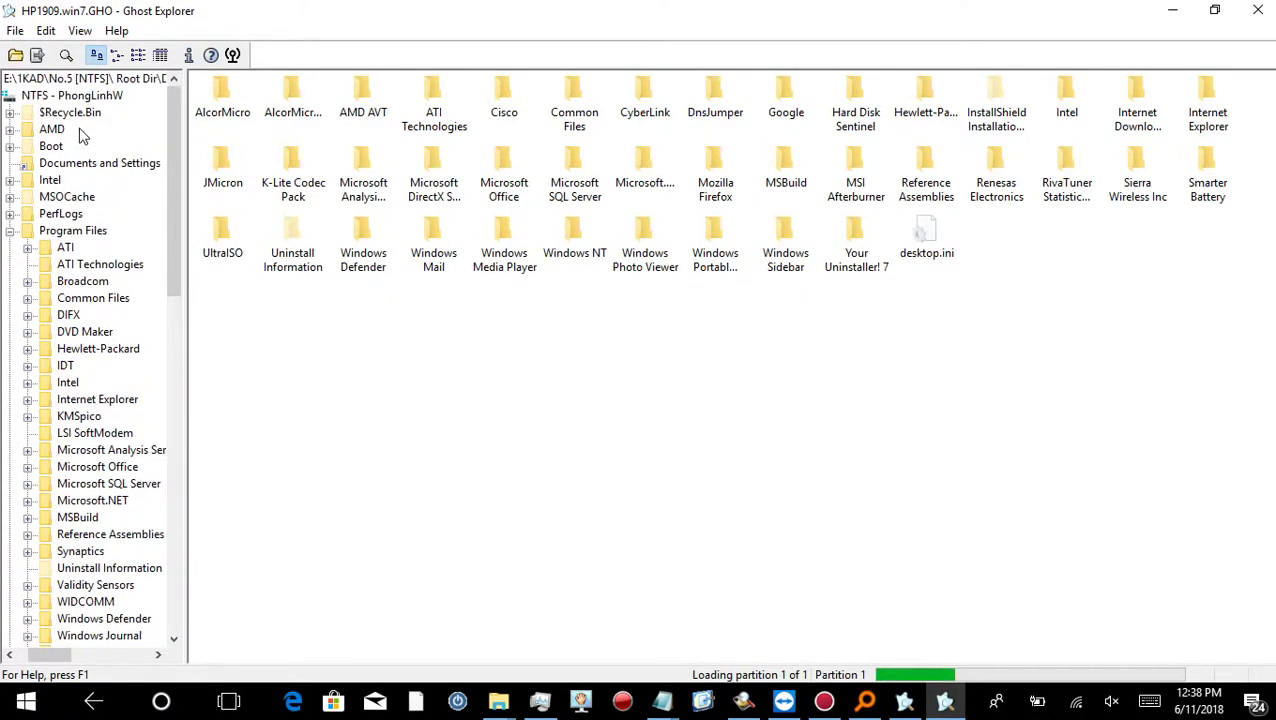
click(99, 98)
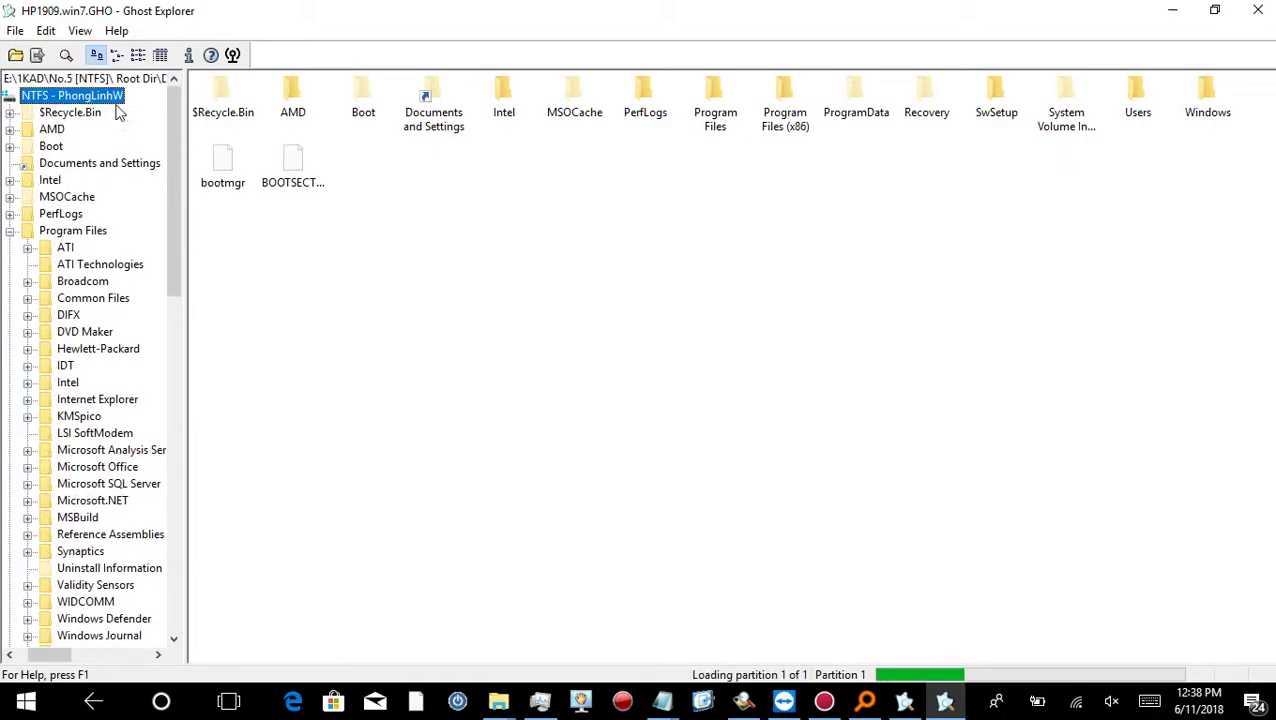
click(137, 80)
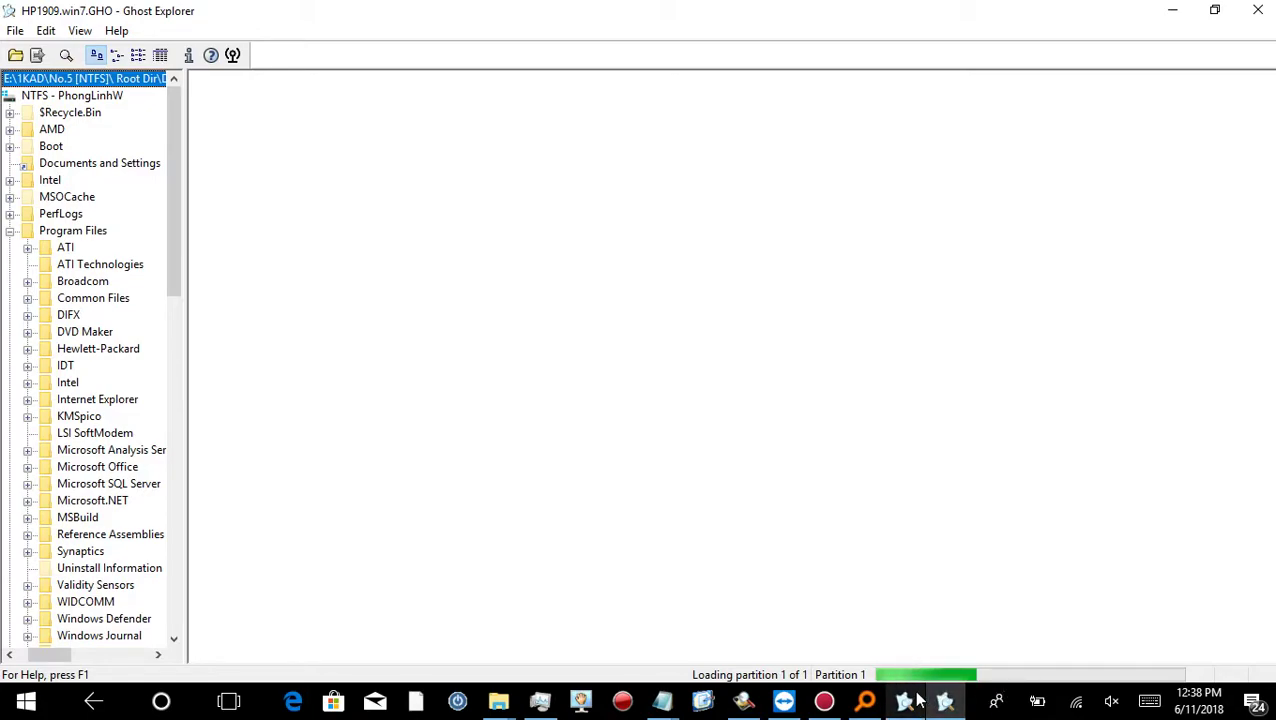
- Switch to the File Explorer window showing HWMonitor - Test Phan Cung PC and go up to the No.5 [NTFS] folder
mouse_move(918, 696)
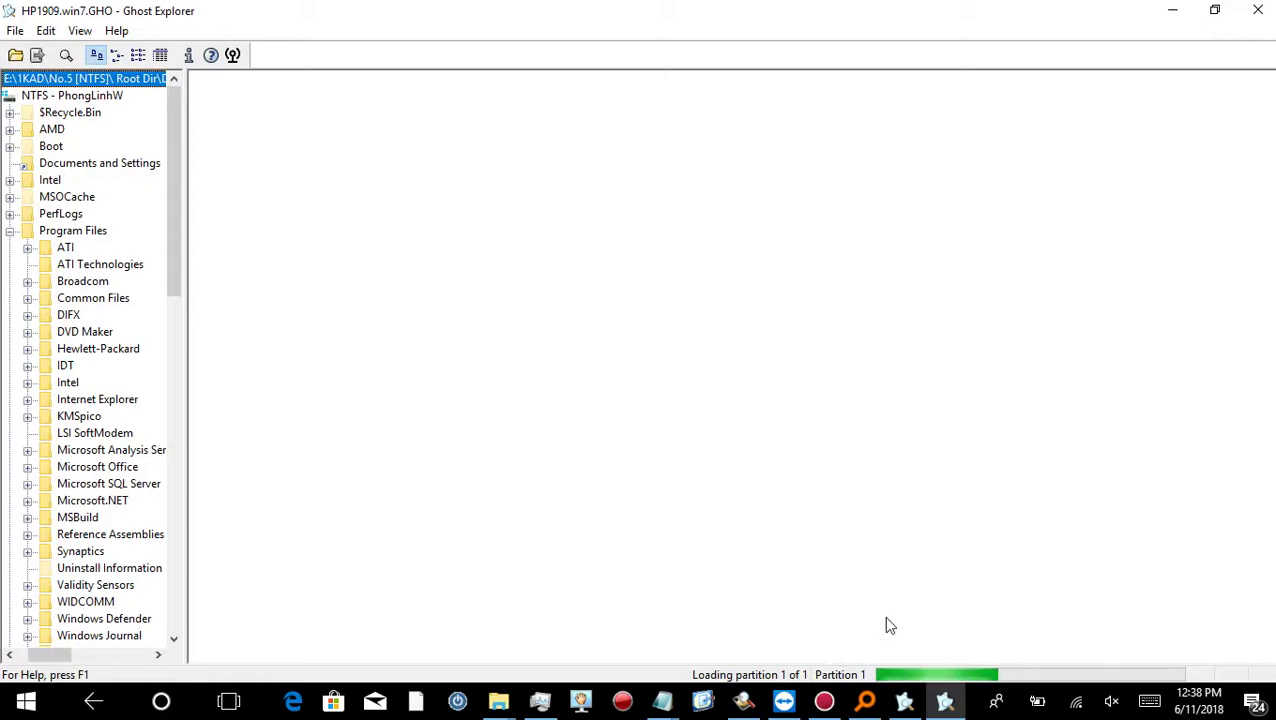
click(868, 703)
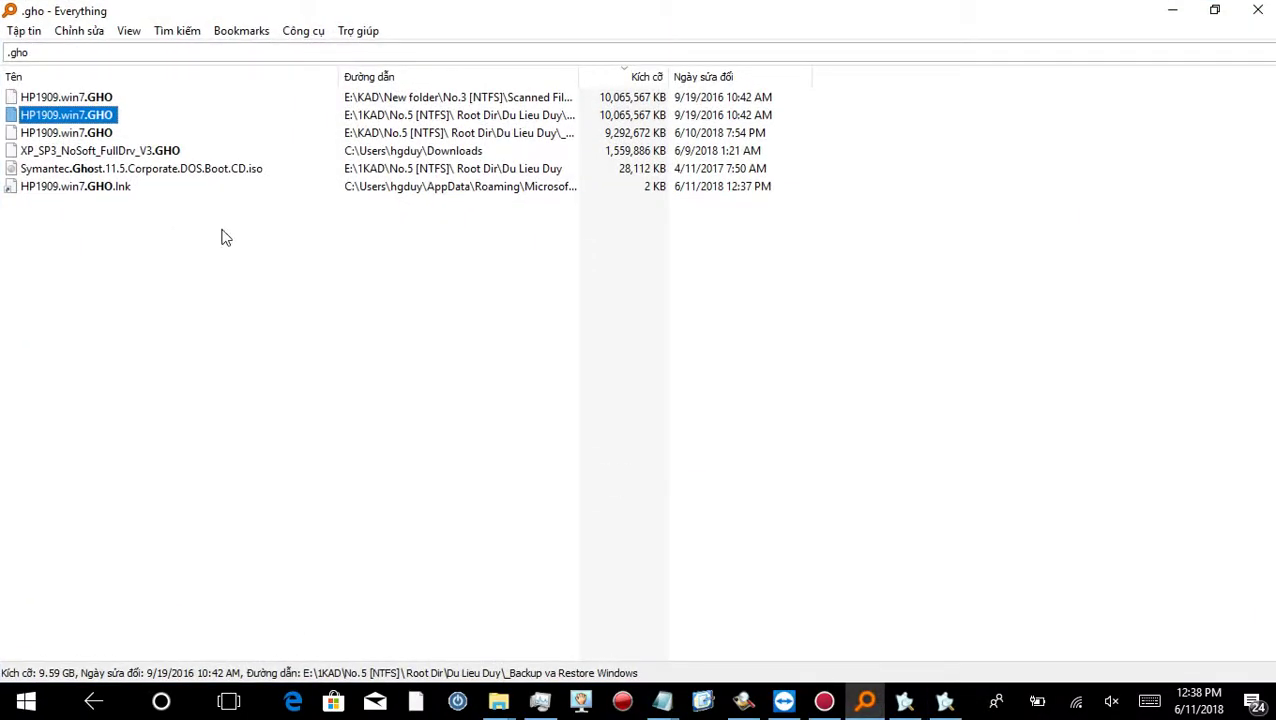
mouse_move(498, 702)
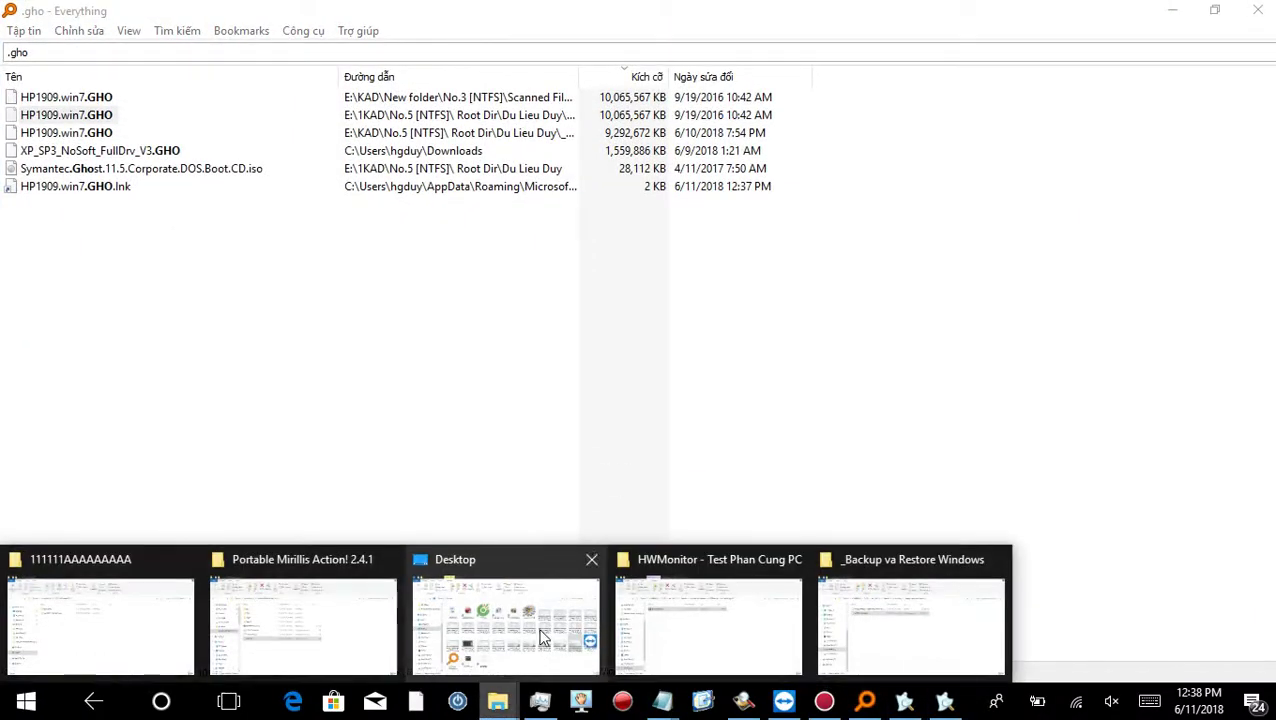
mouse_move(541, 637)
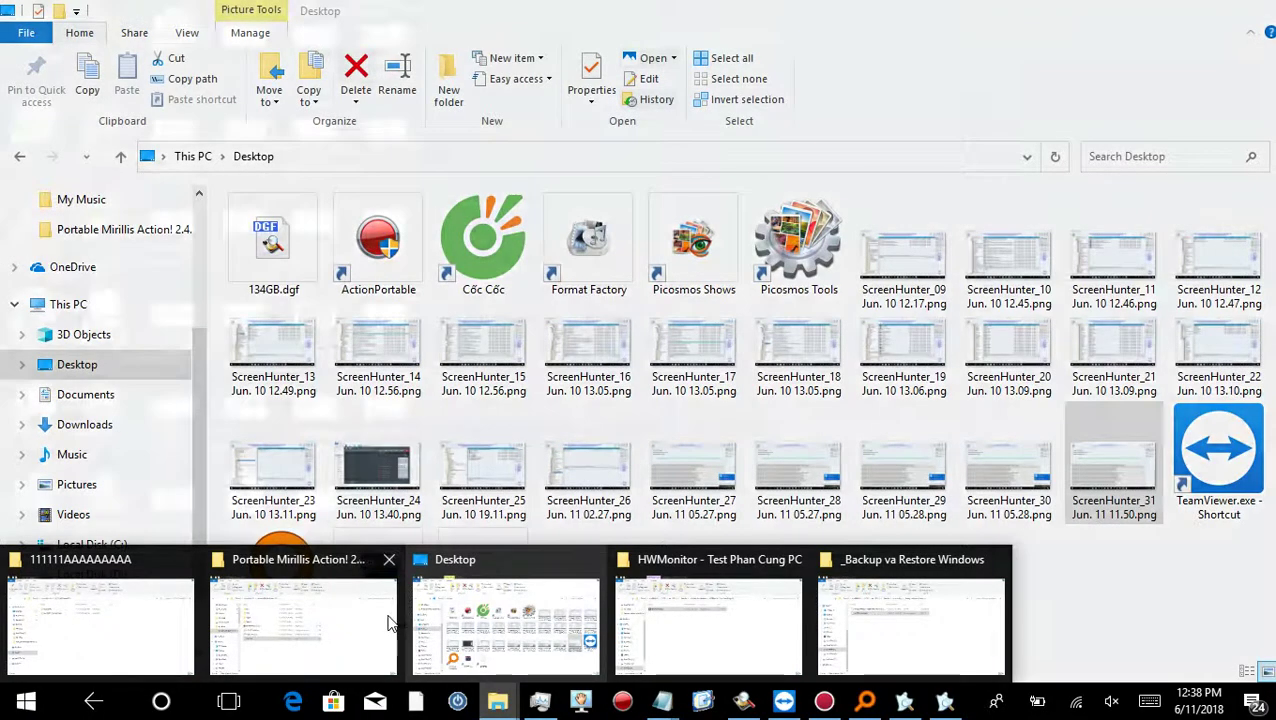
mouse_move(662, 605)
click(727, 603)
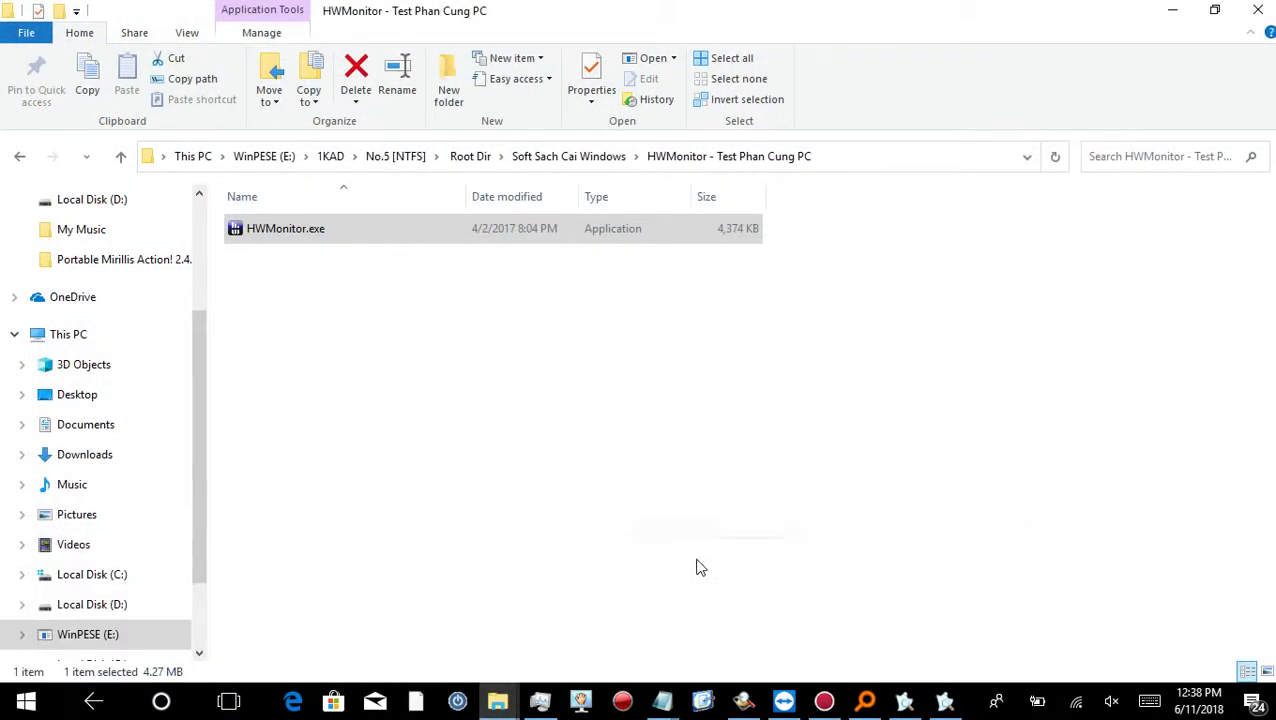
click(407, 162)
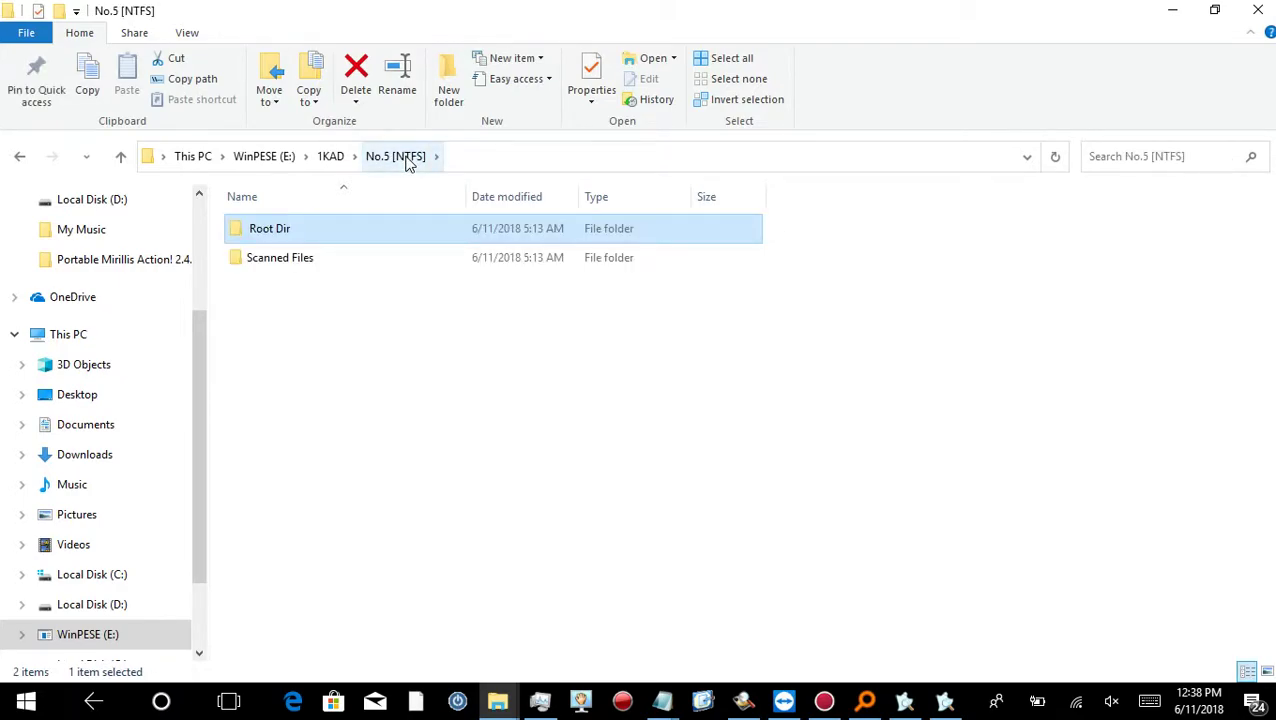
- Switch to Everything, search for ".iso" and select Win7PE_x86-2013.10.11.ISO in the size-sorted results
click(866, 702)
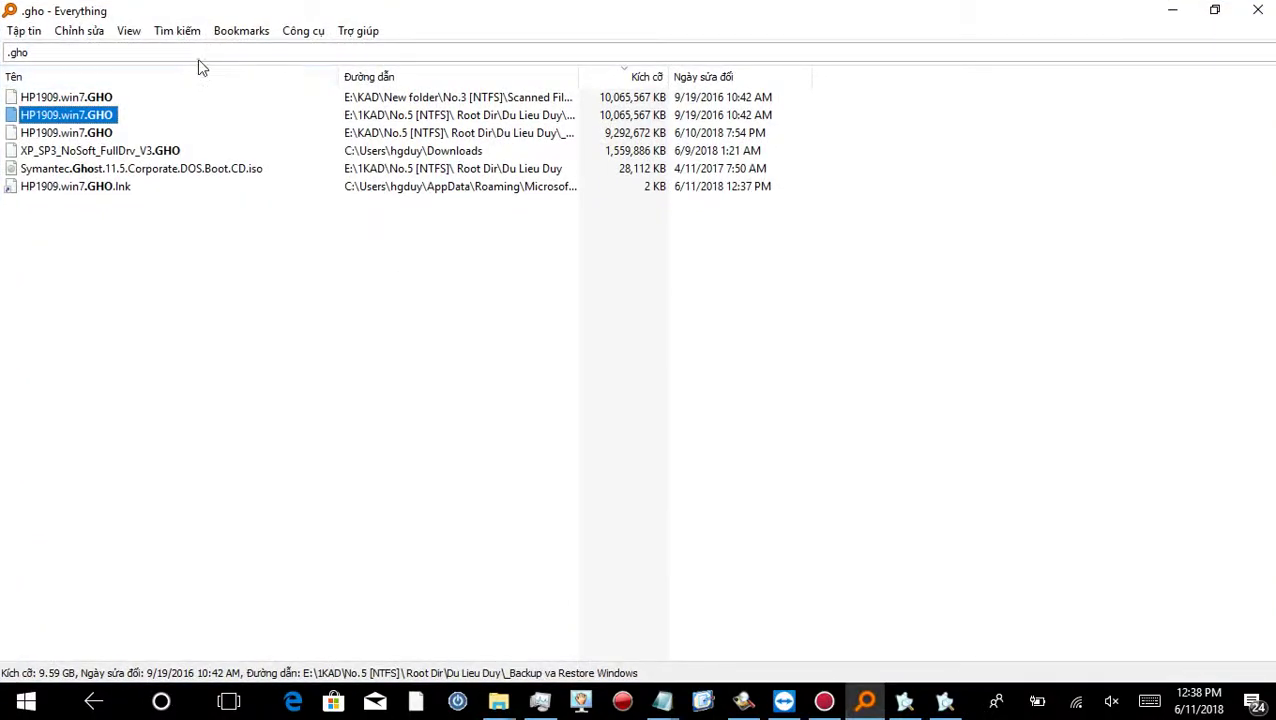
click(208, 51)
text(.iso)
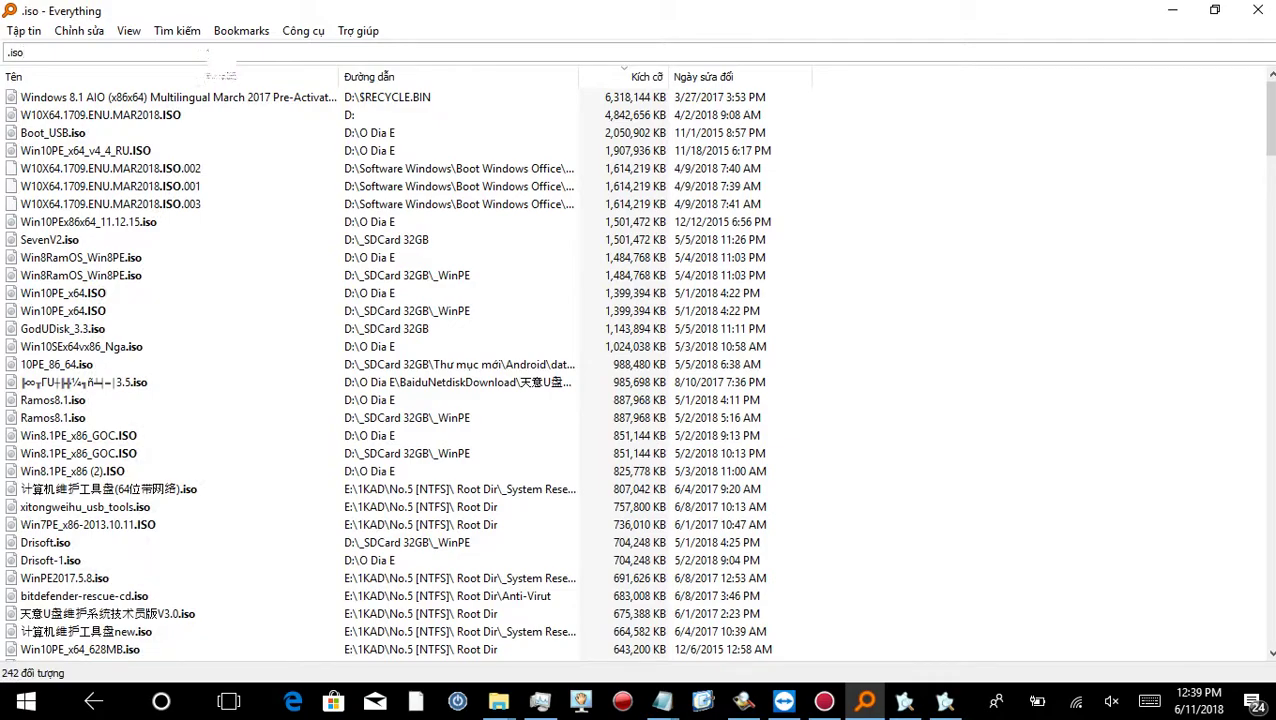
click(600, 80)
click(600, 80)
click(156, 524)
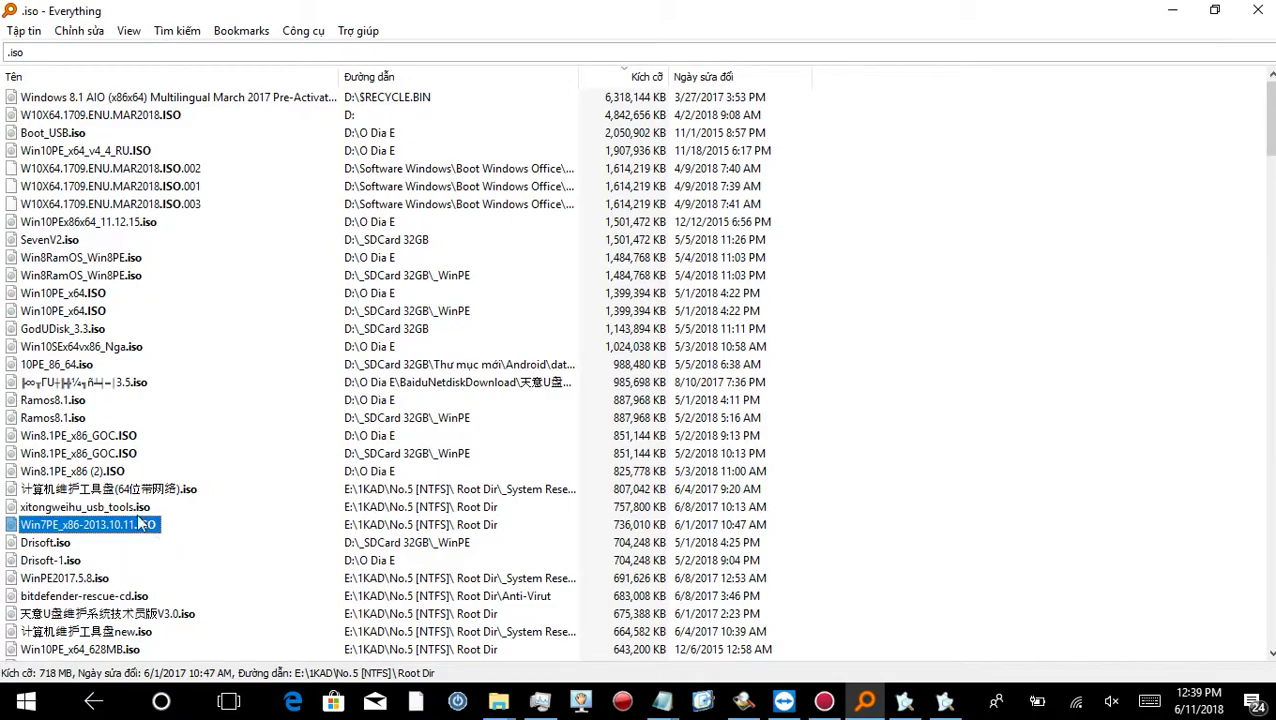
- Sort the ISO results by path and select _Virut Sieu Da Hinh.iso in E:\1KAD\No.2 [NTFS System Boot]
click(419, 84)
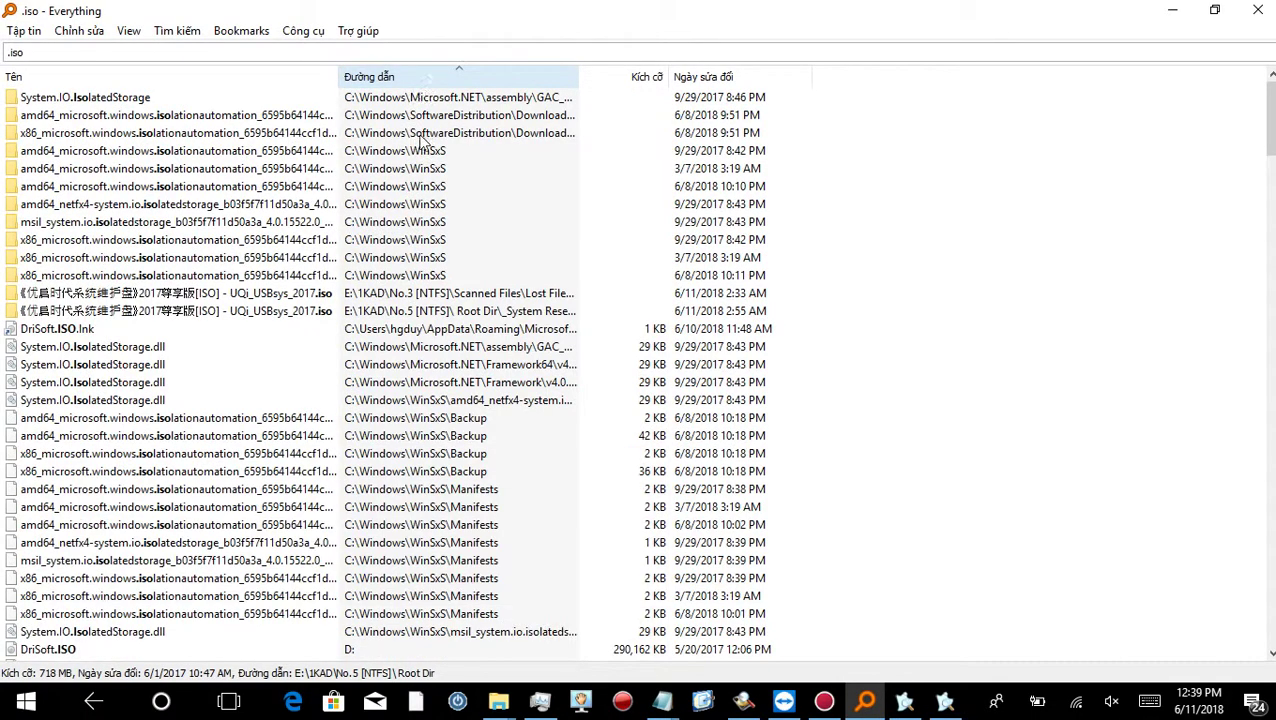
scroll(276, 530, down, 15)
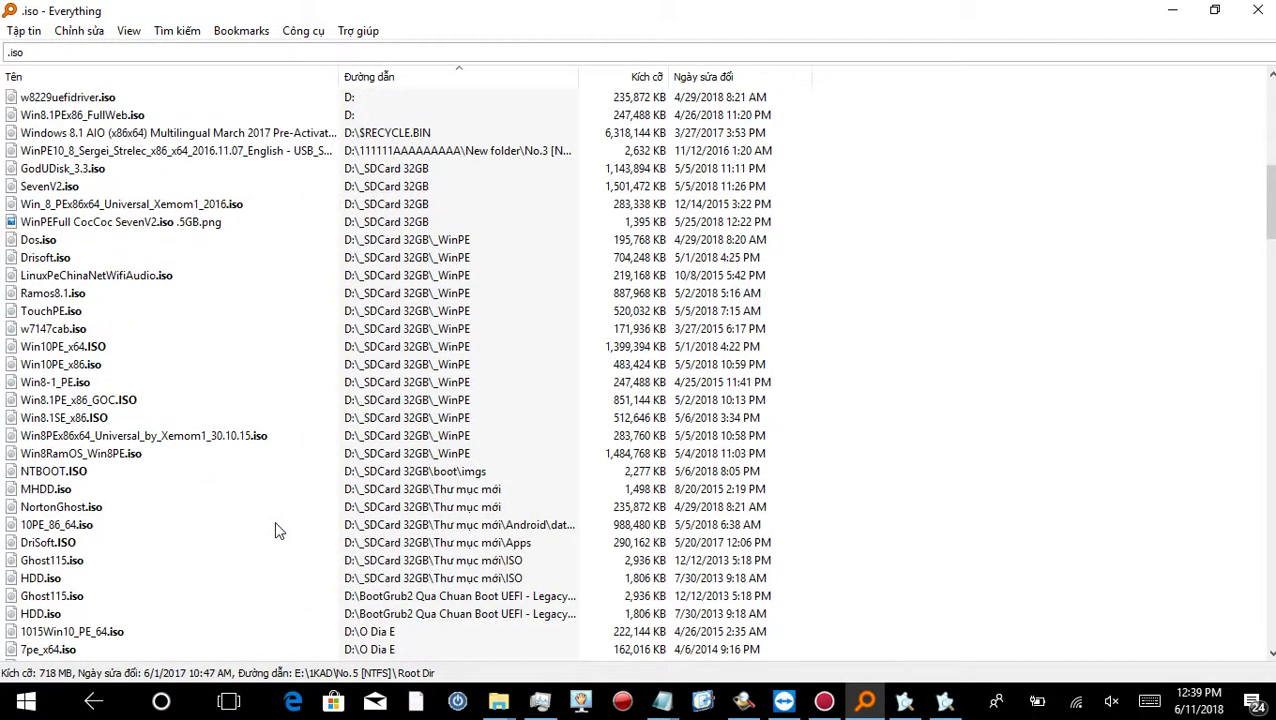
scroll(276, 526, down, 12)
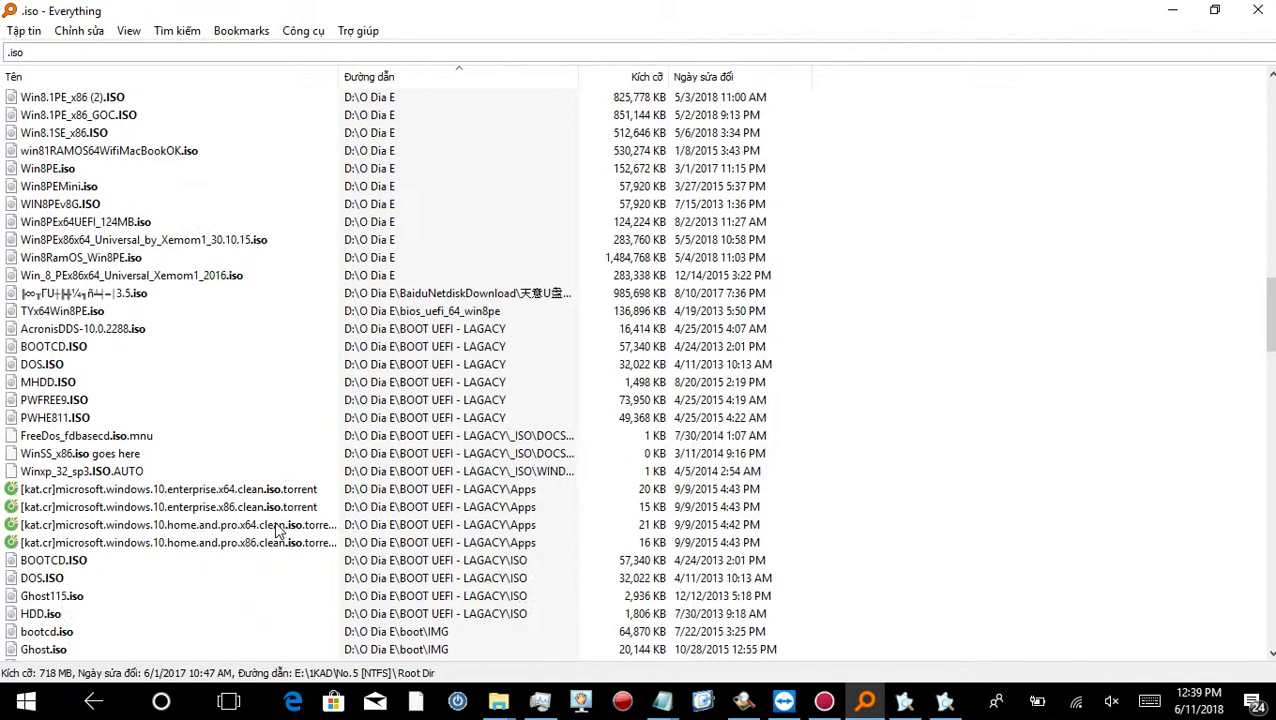
scroll(276, 537, down, 8)
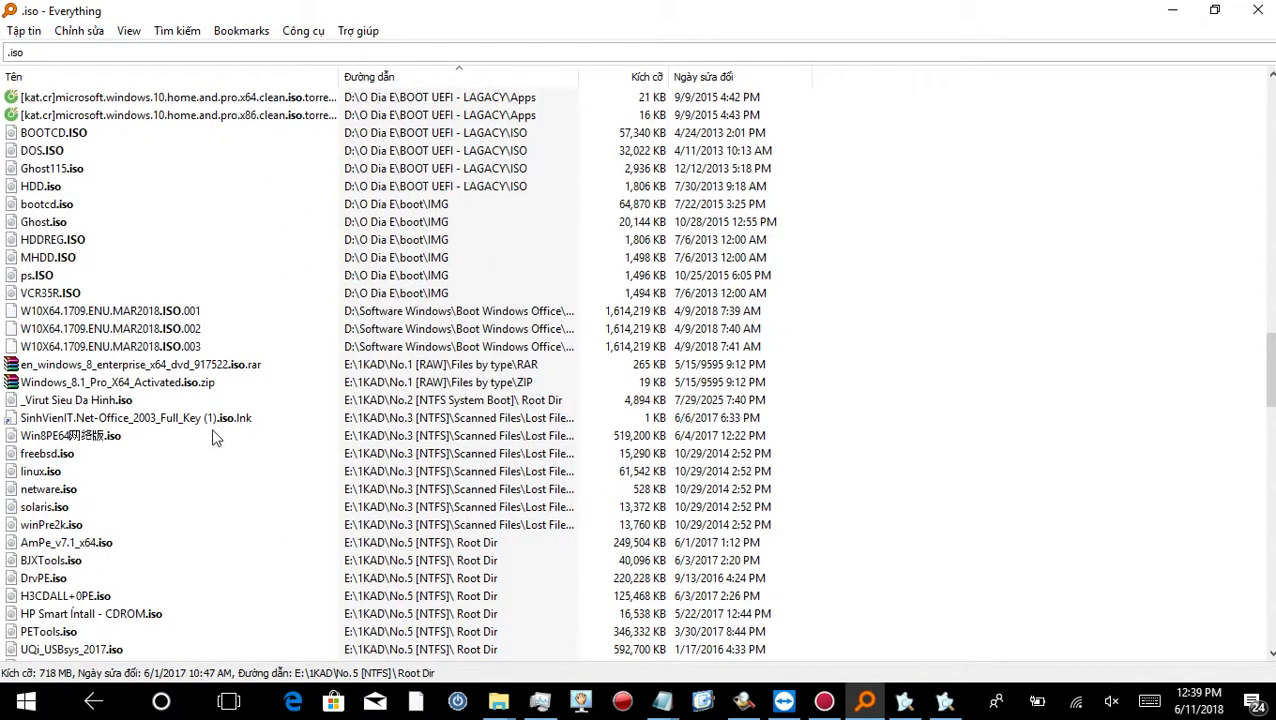
click(103, 419)
click(107, 405)
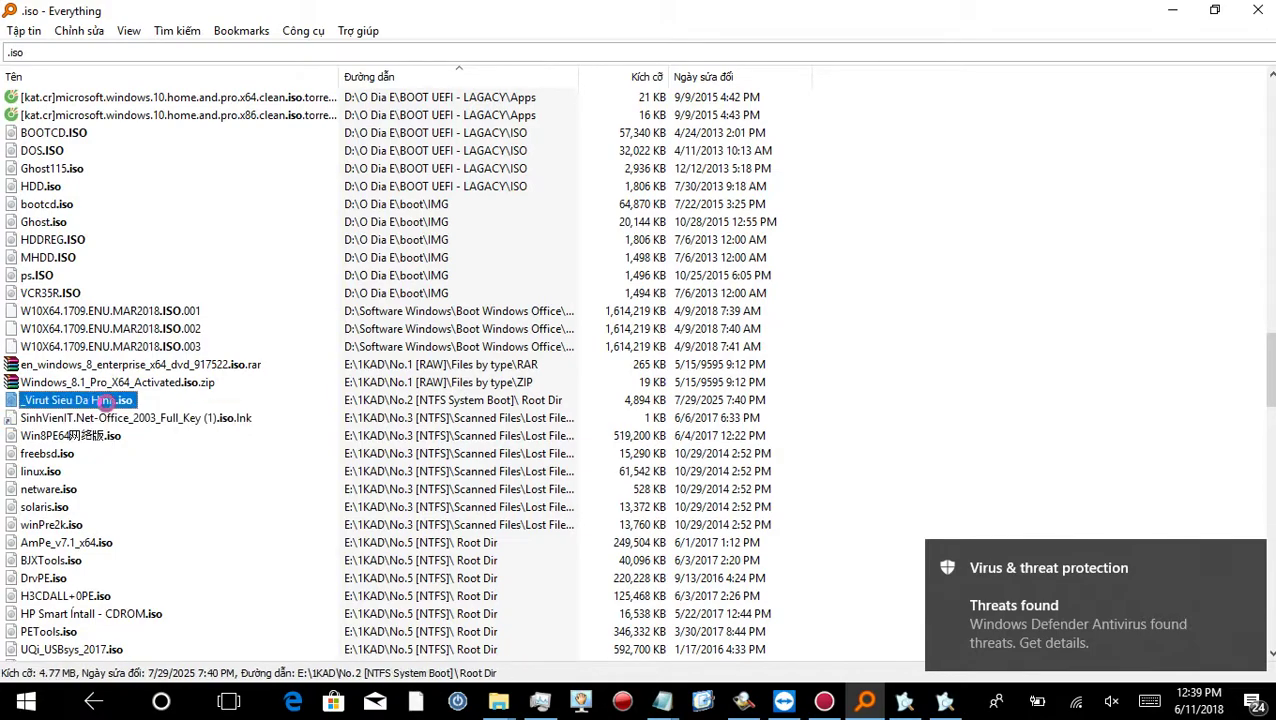
- Open _Virut Sieu Da Hinh.iso as an archive in 7-Zip, widen the Name column to read the file names, and return to Everything
right_click(107, 400)
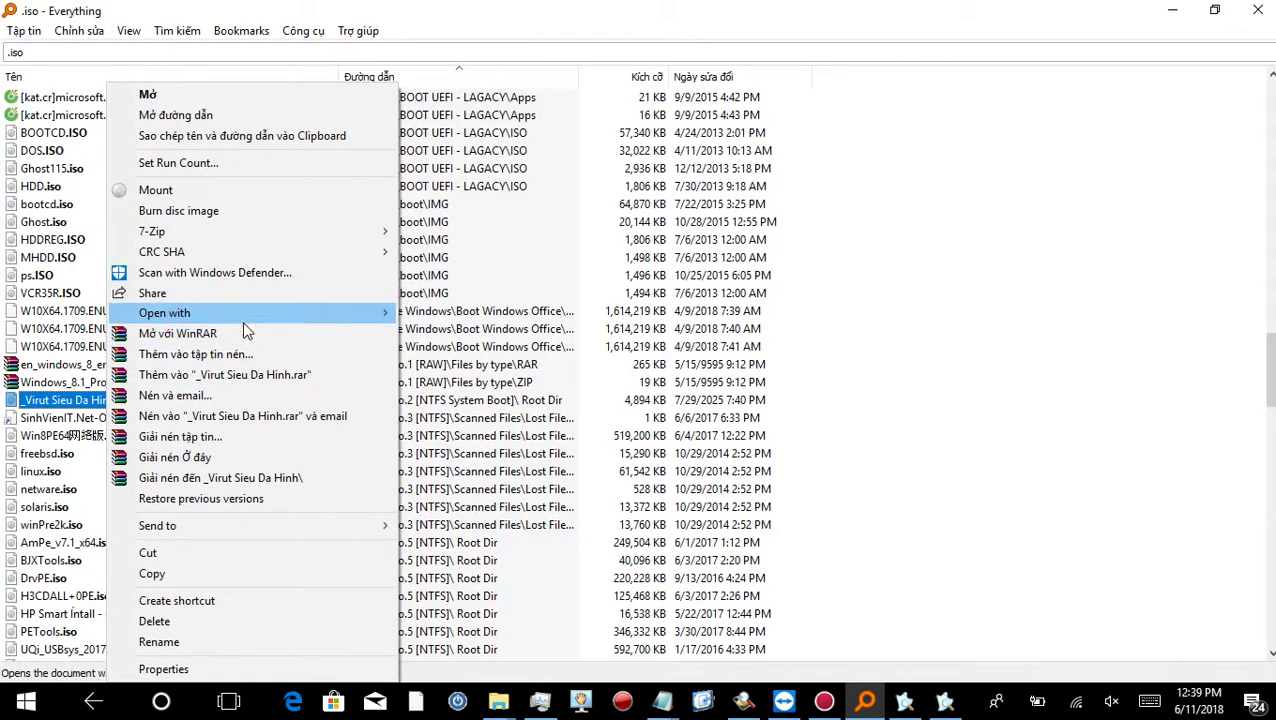
mouse_move(390, 238)
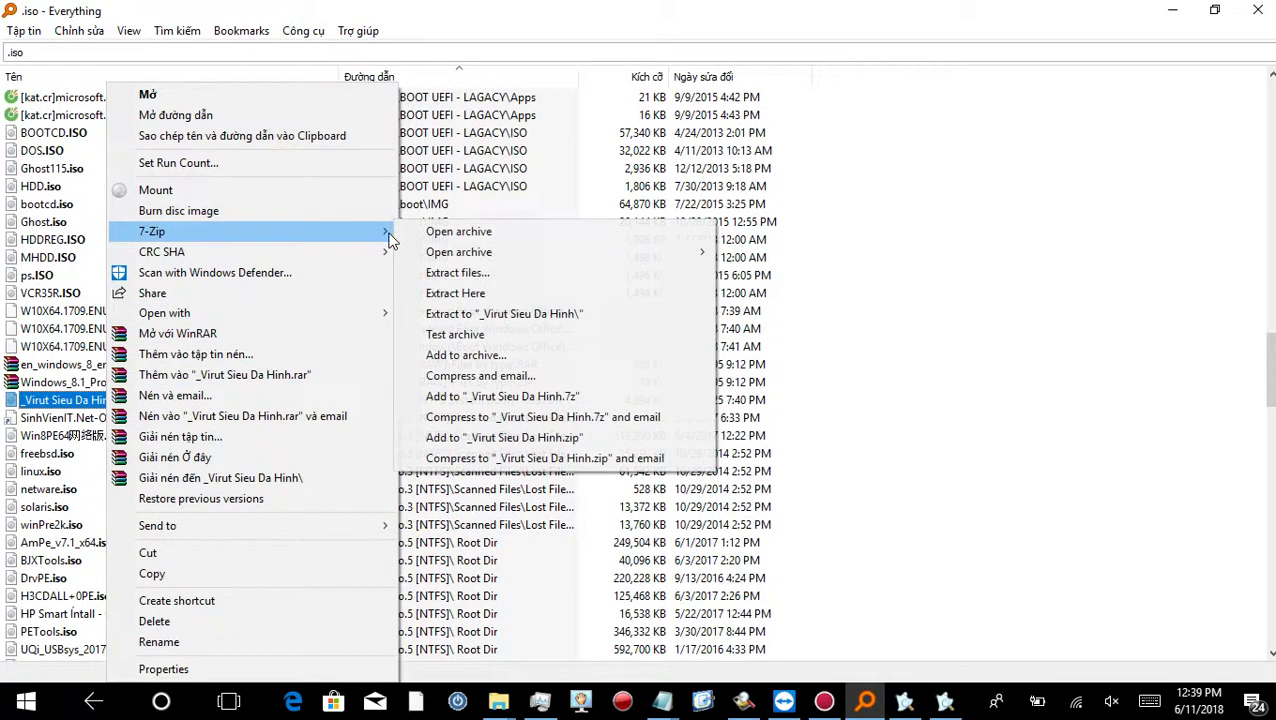
click(428, 233)
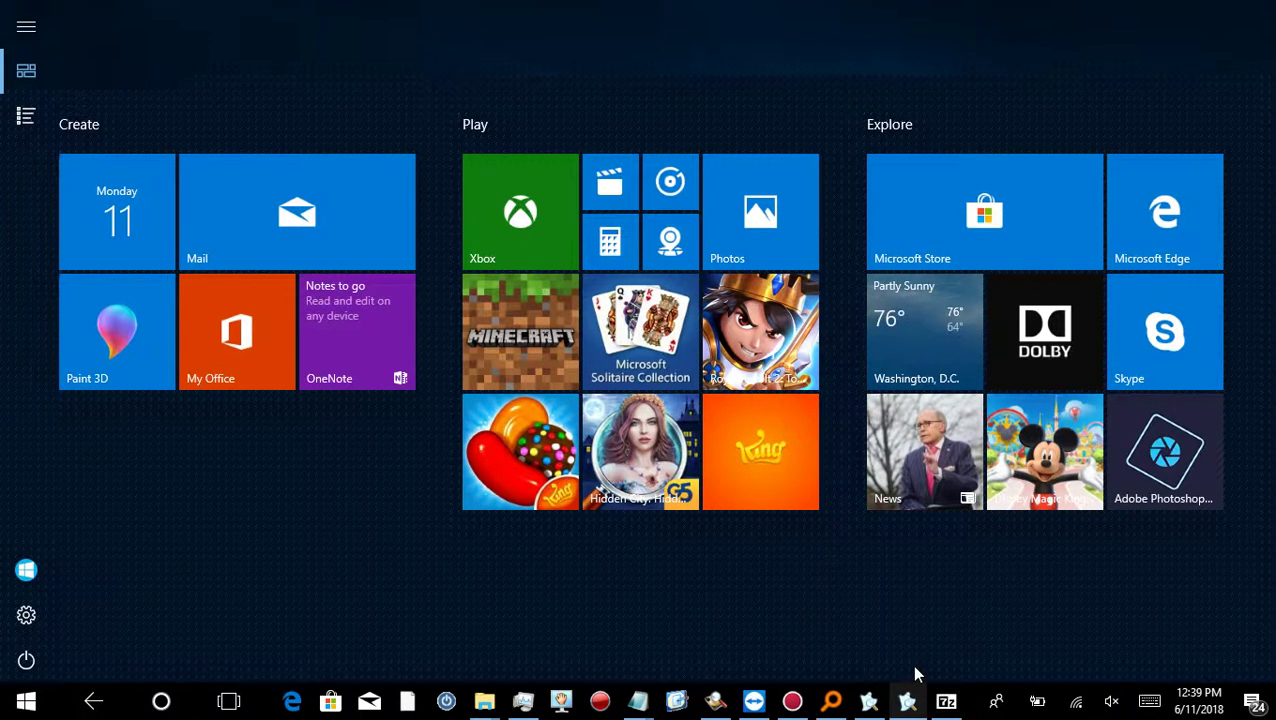
click(946, 701)
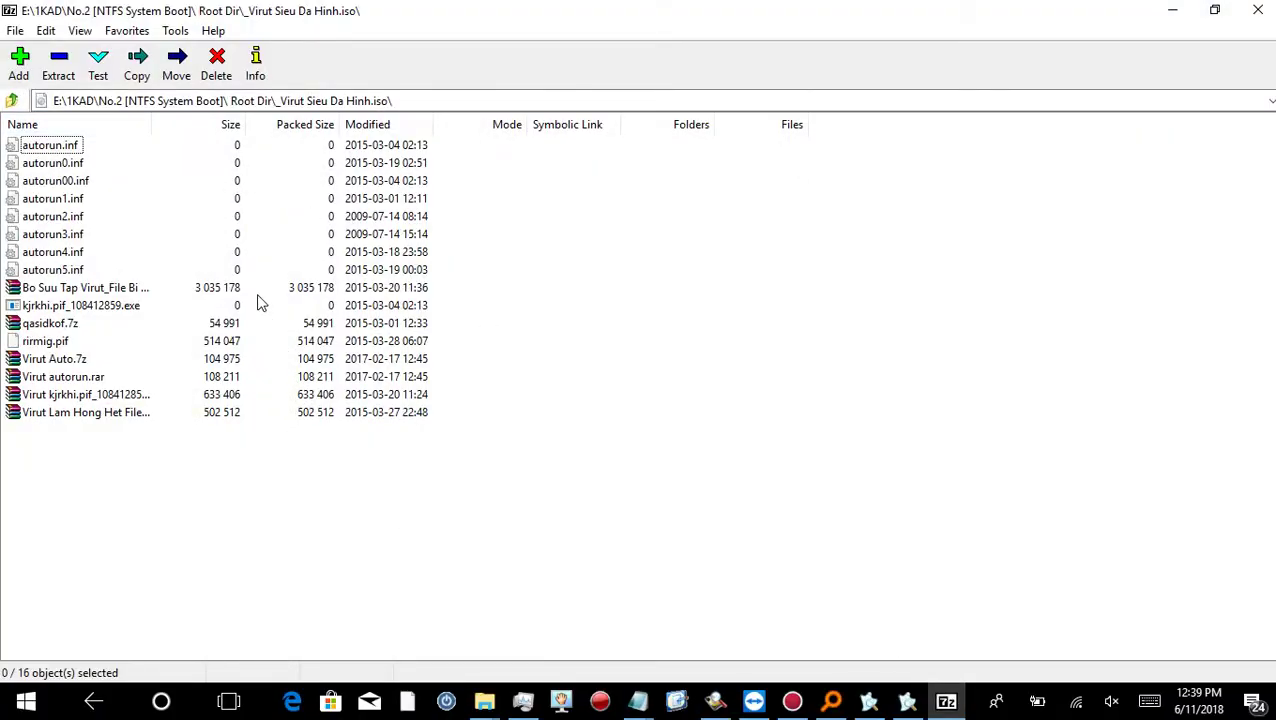
drag(145, 123, 390, 124)
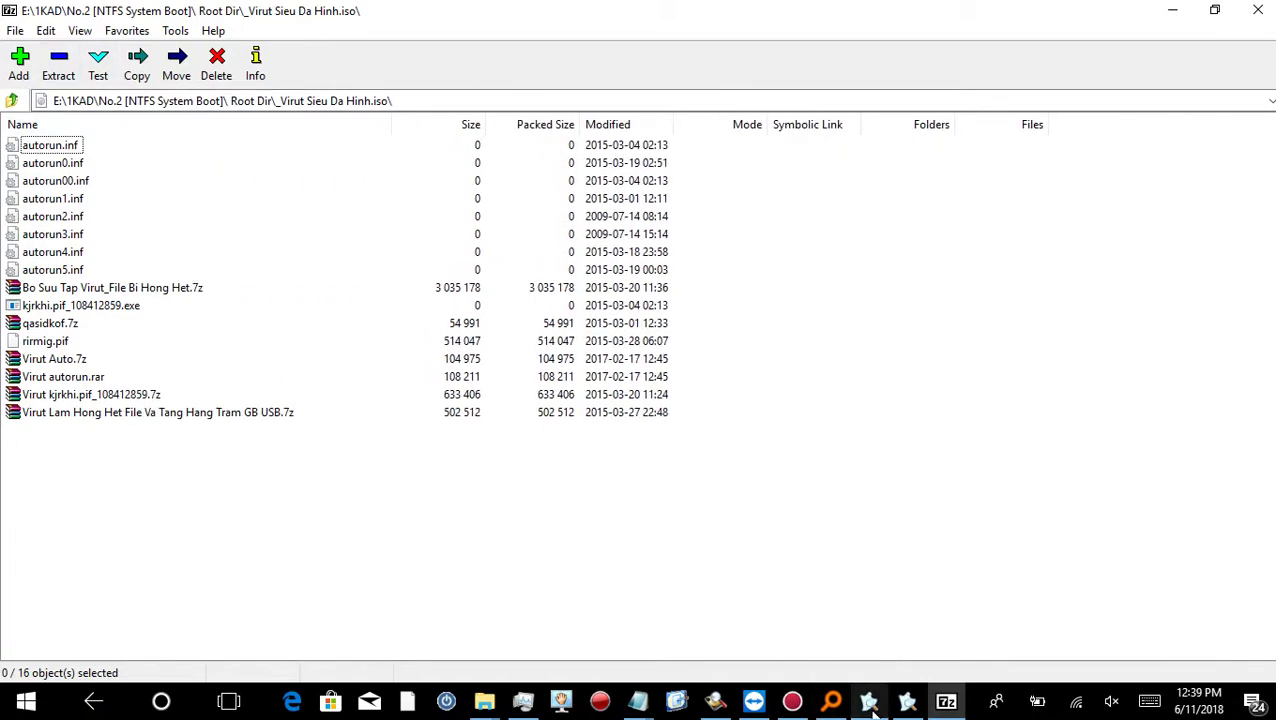
click(831, 701)
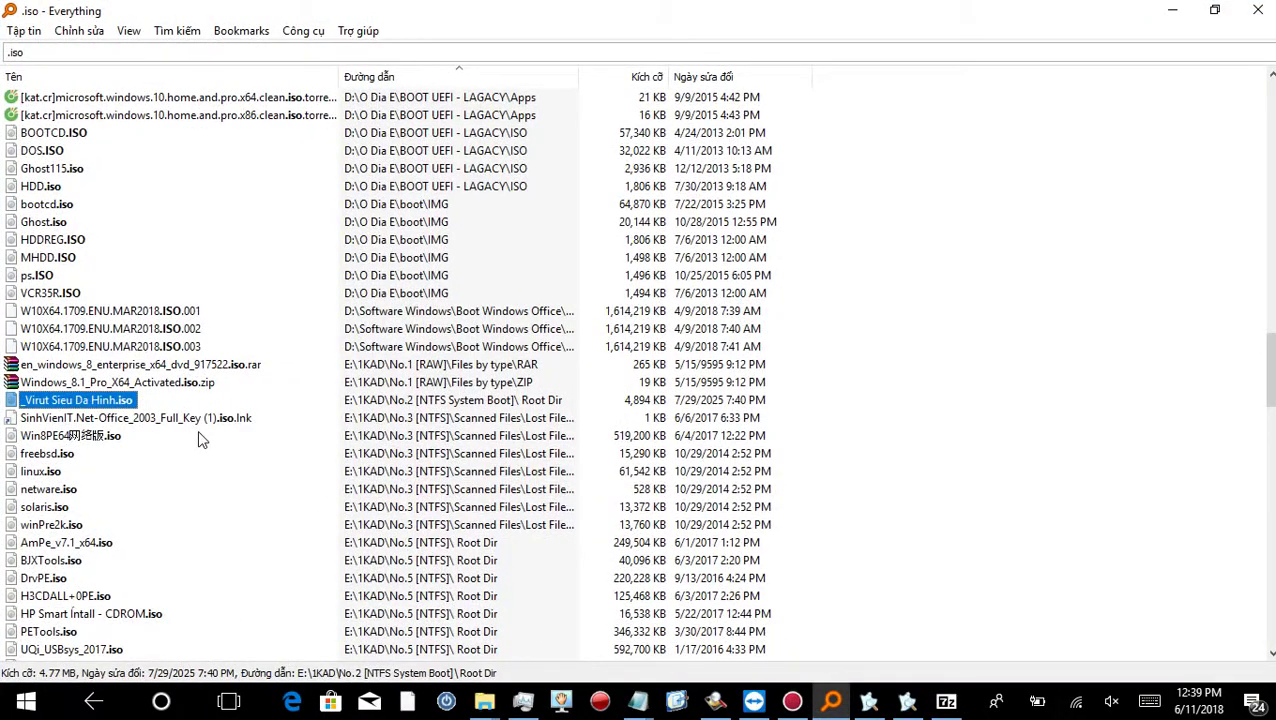
- Try to mount Win8PE64网络版.iso from the No.3 [NTFS] results as a disc image
click(80, 442)
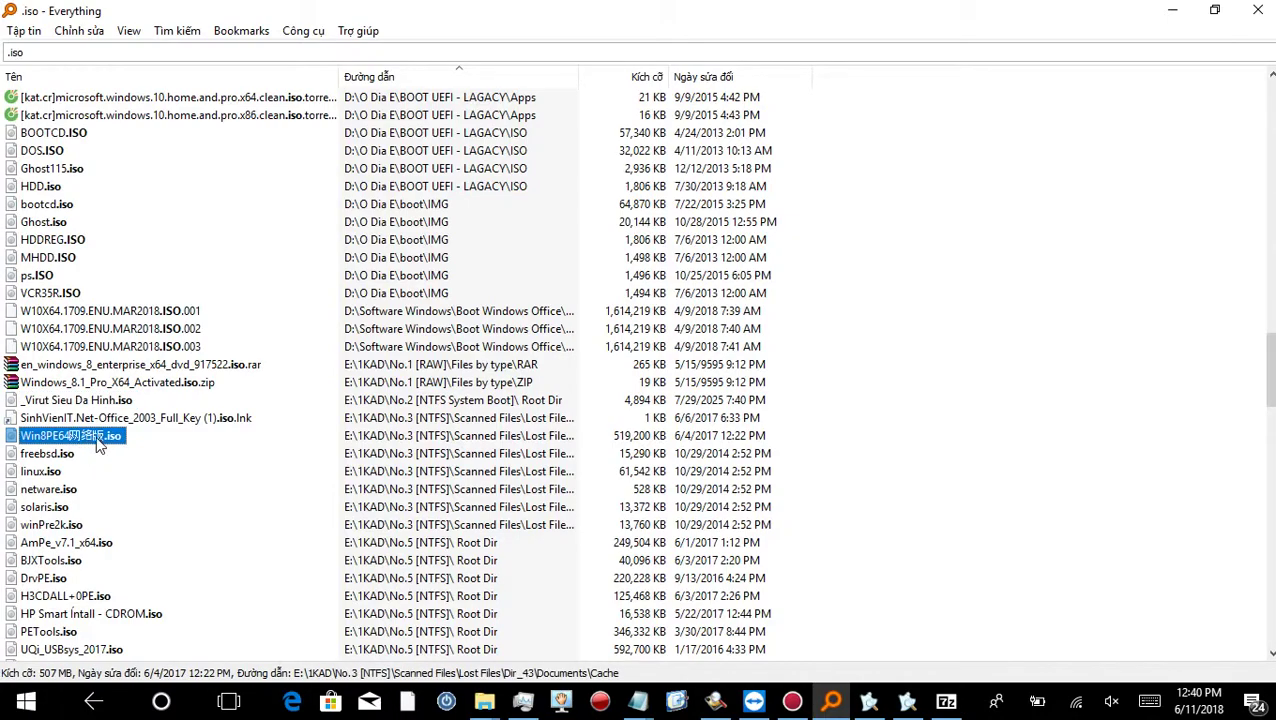
right_click(99, 445)
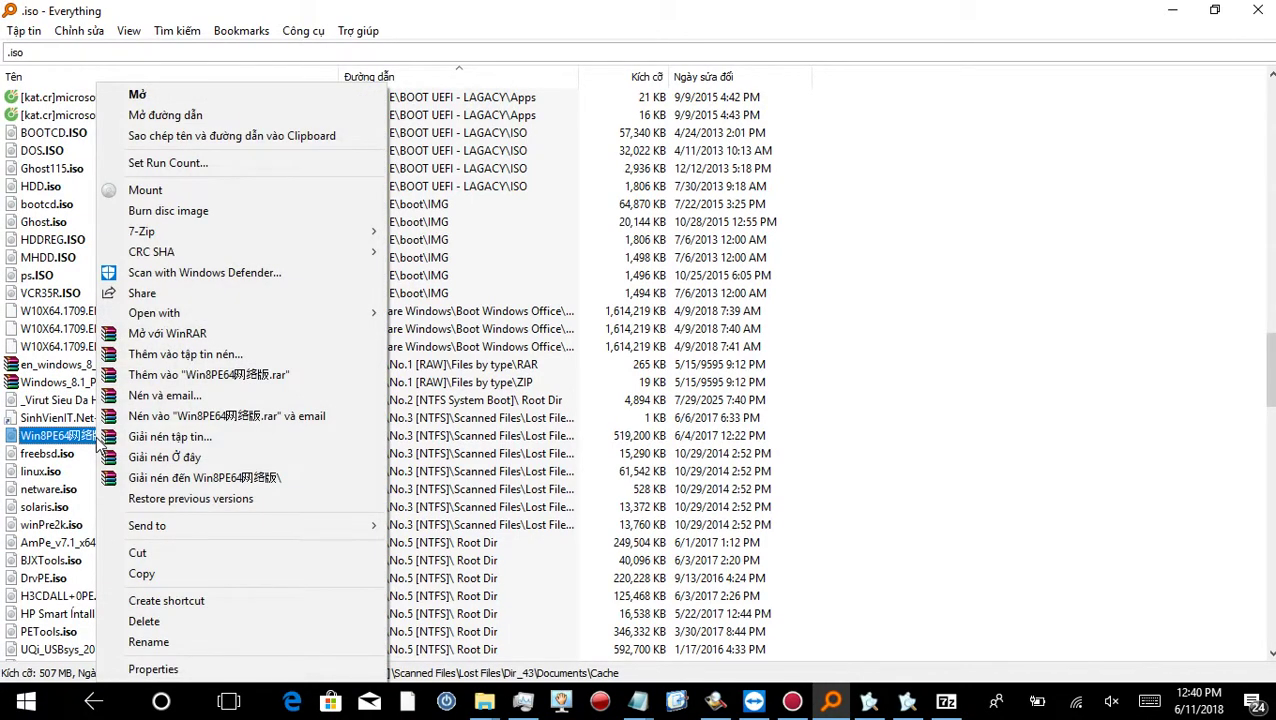
click(166, 192)
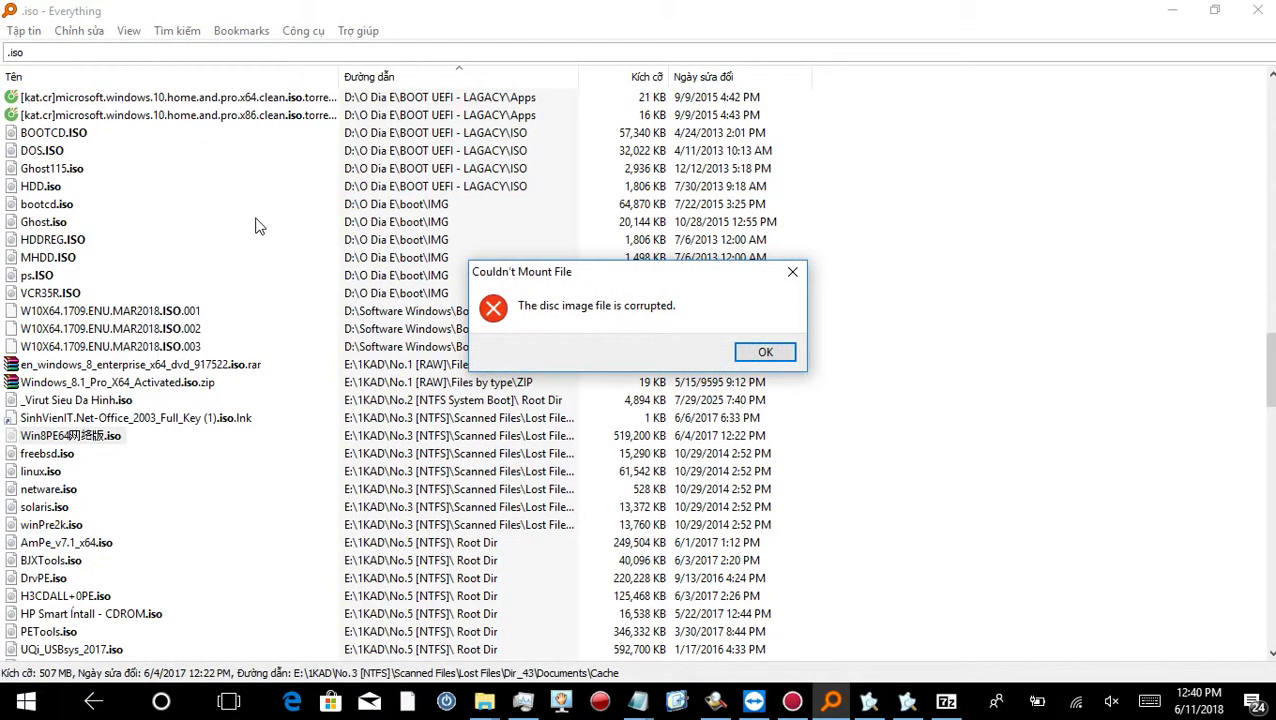
click(757, 354)
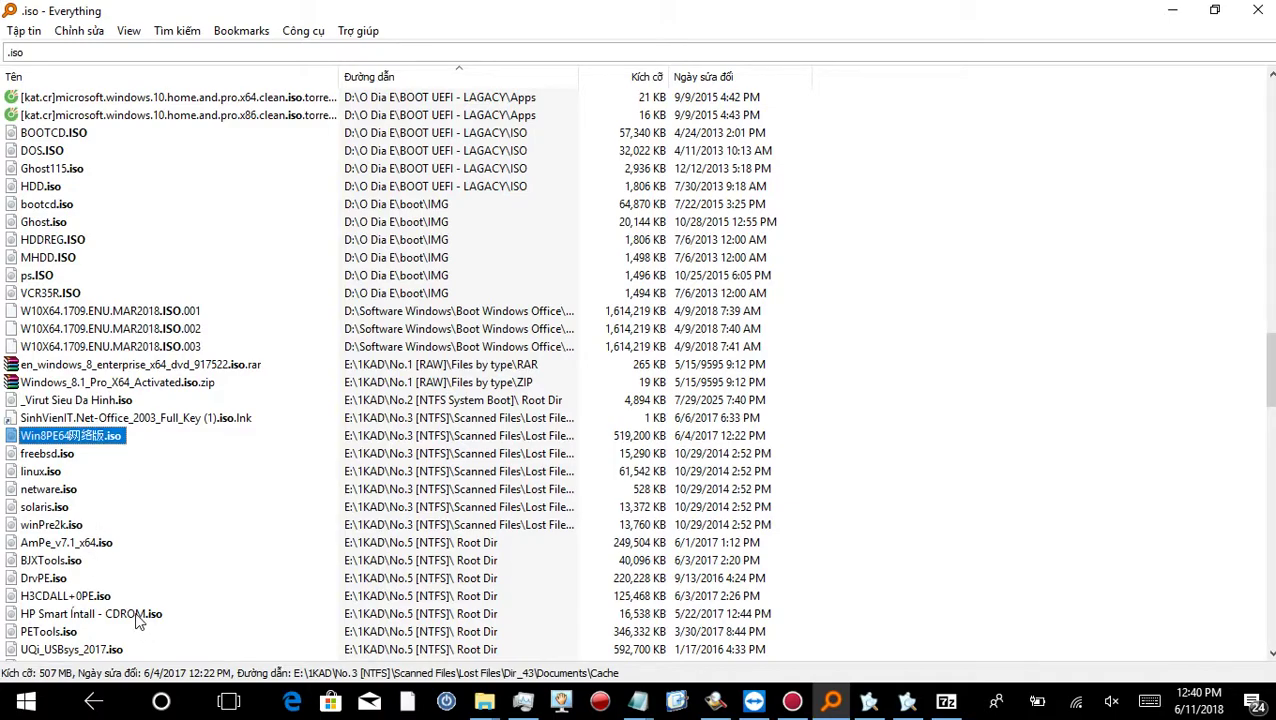
- Mount AmPe_v7.1_x64.iso and check its DVD Drive (H:) in This PC and the files it contains
click(76, 548)
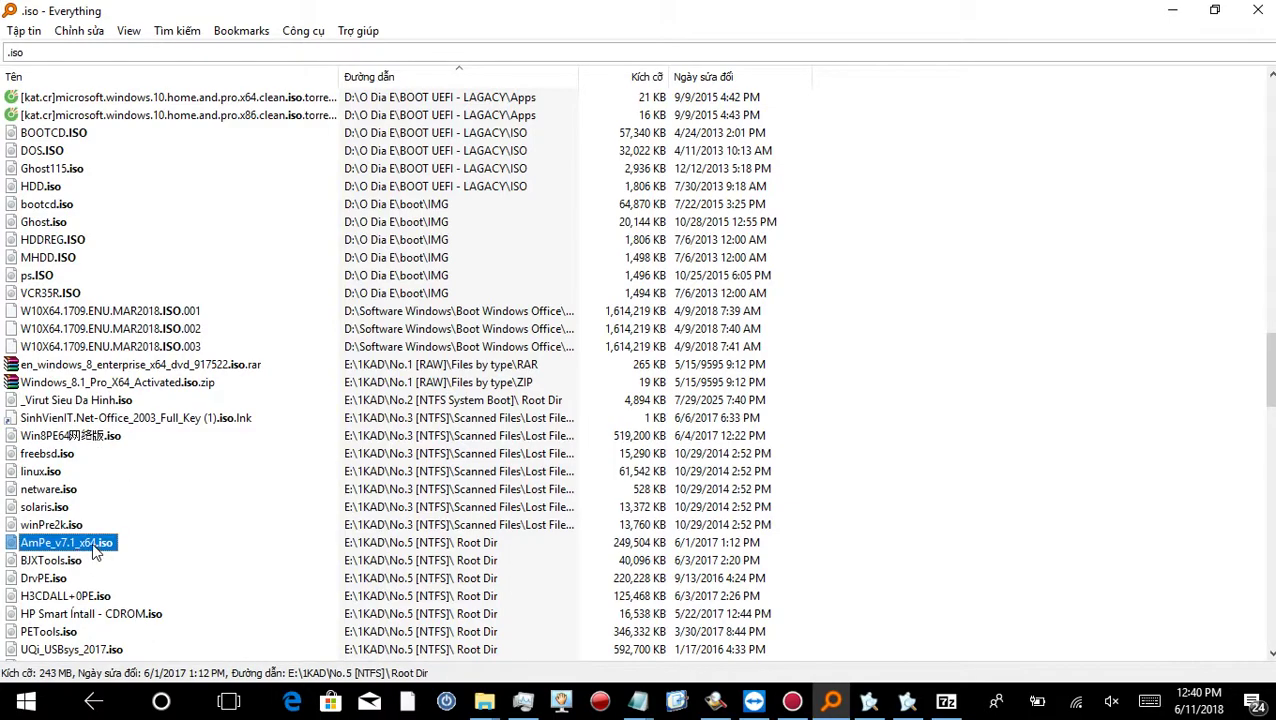
double_click(94, 548)
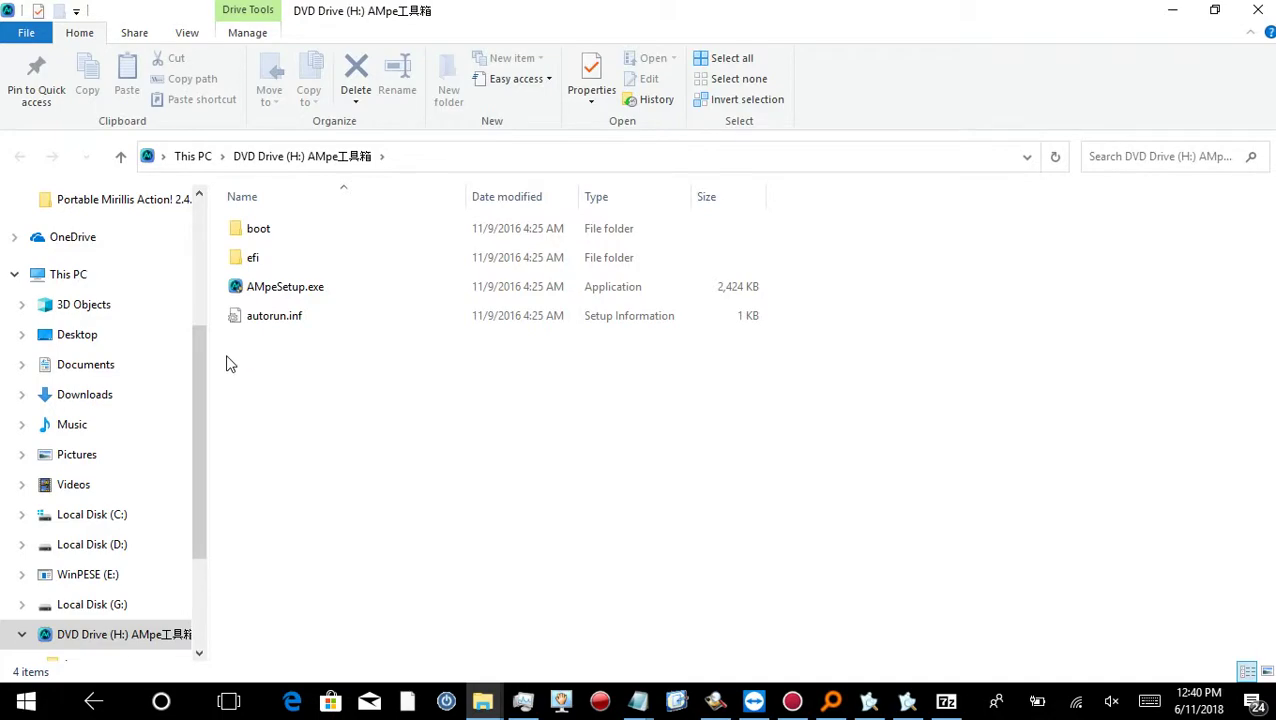
click(62, 276)
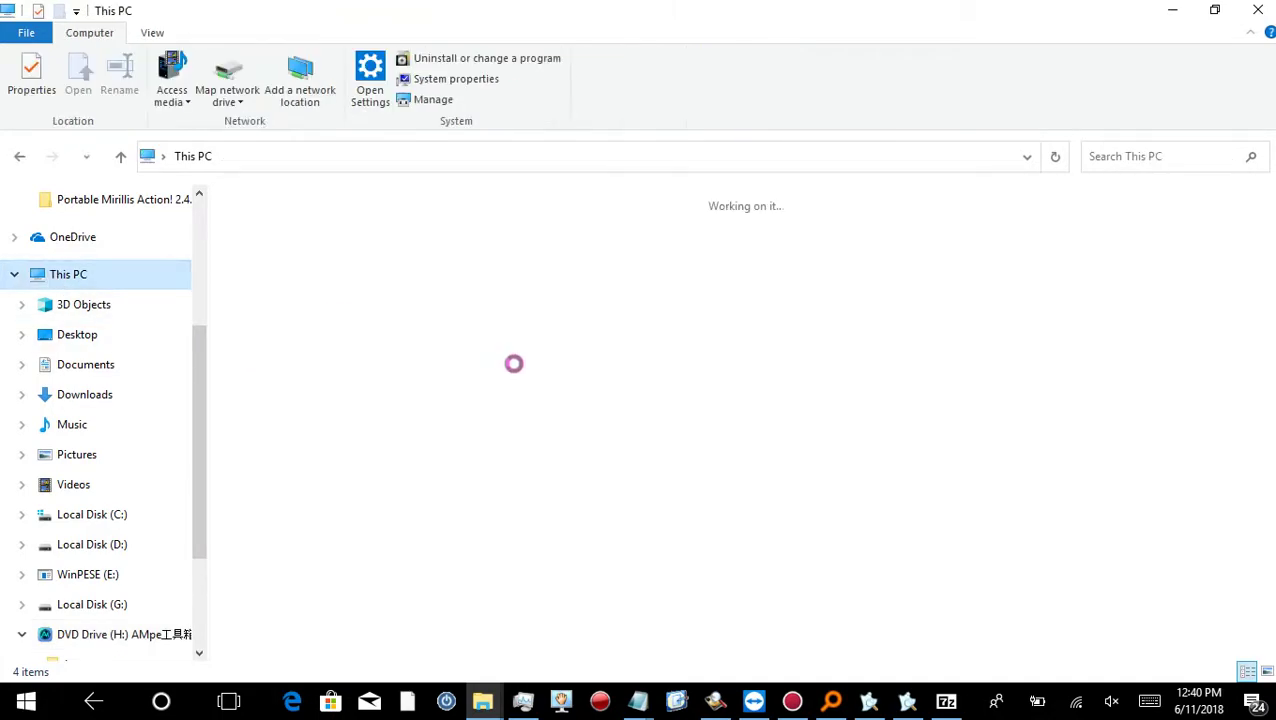
click(650, 446)
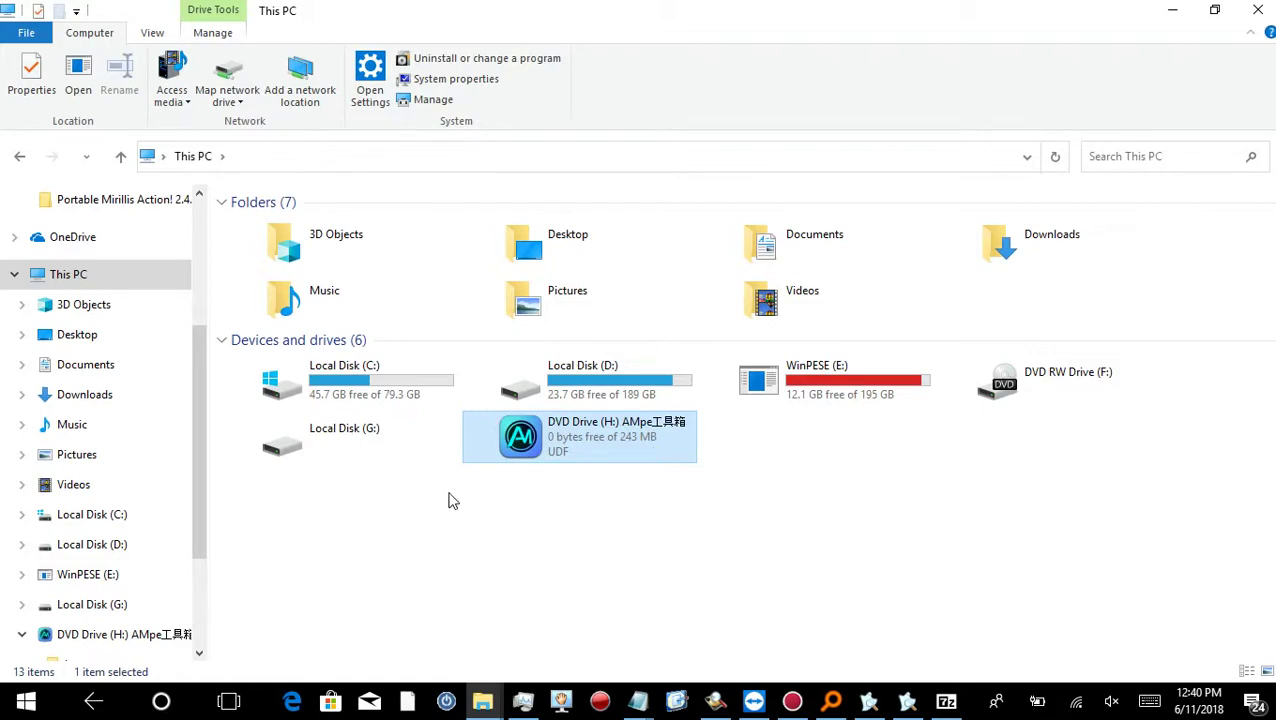
click(104, 640)
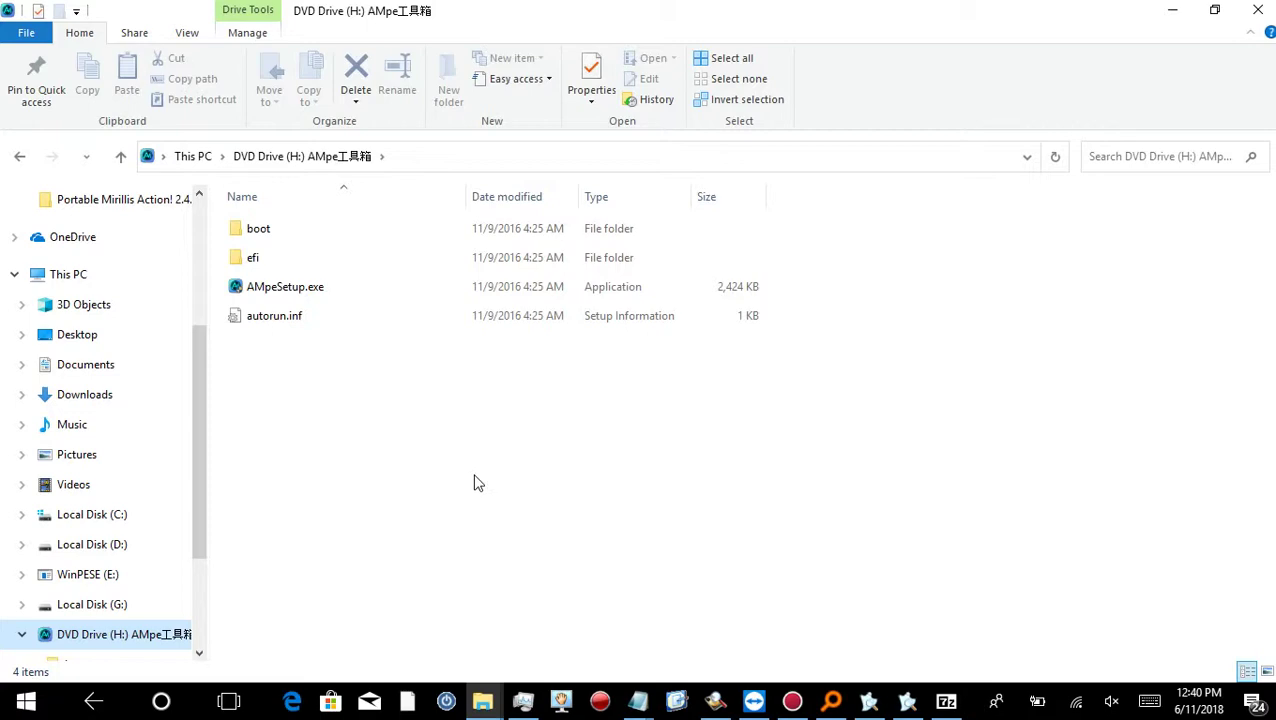
- Close the 7-Zip window and the empty Untitled Ghost Explorer window
click(946, 710)
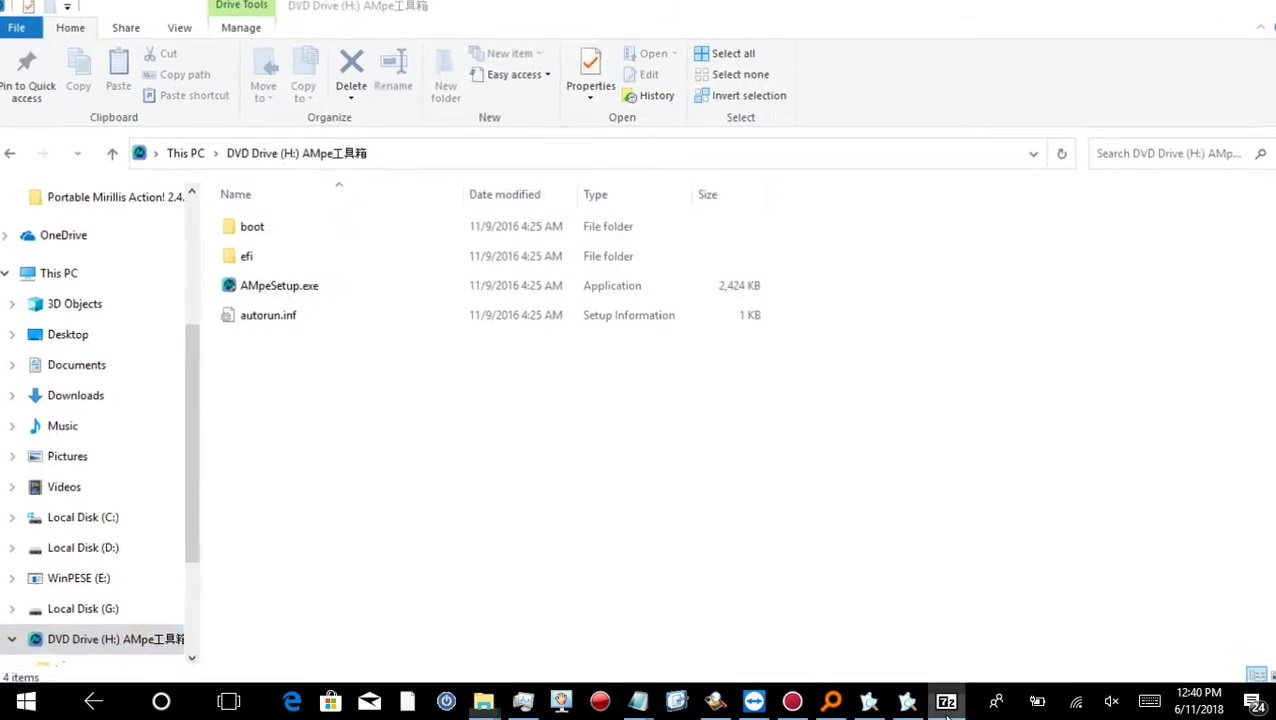
click(792, 703)
key(super)
mouse_move(743, 710)
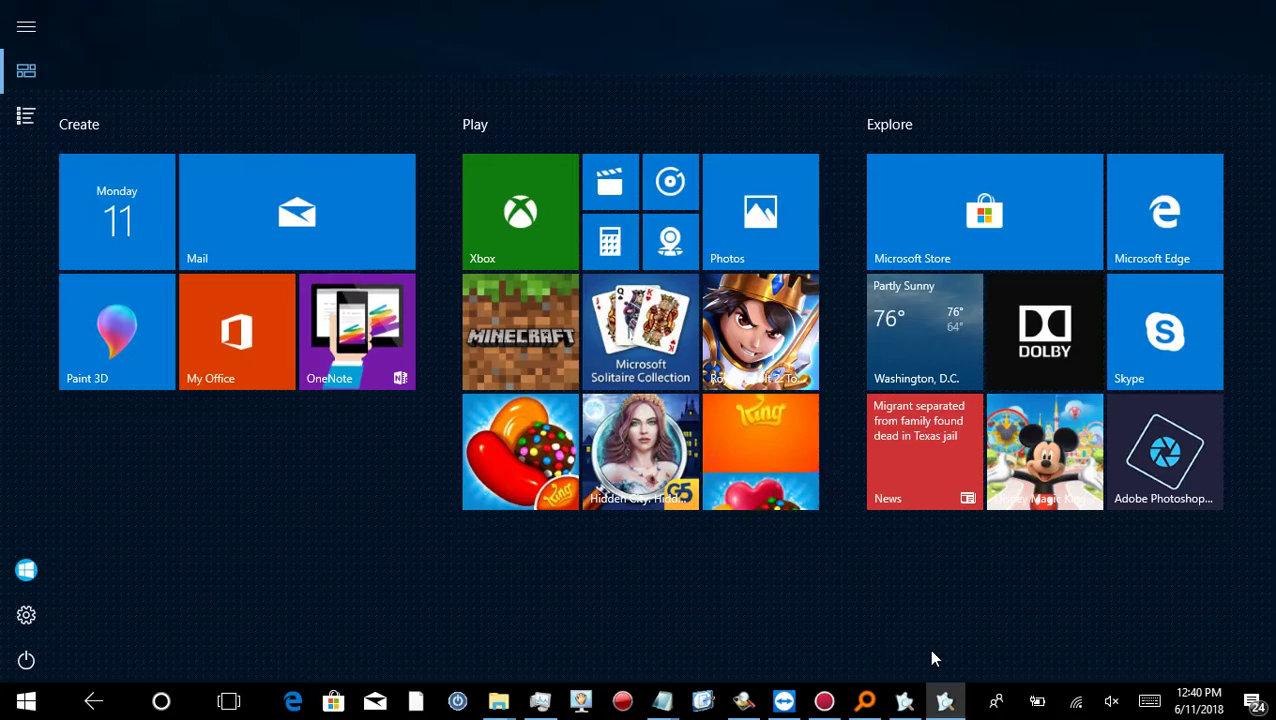
mouse_move(921, 699)
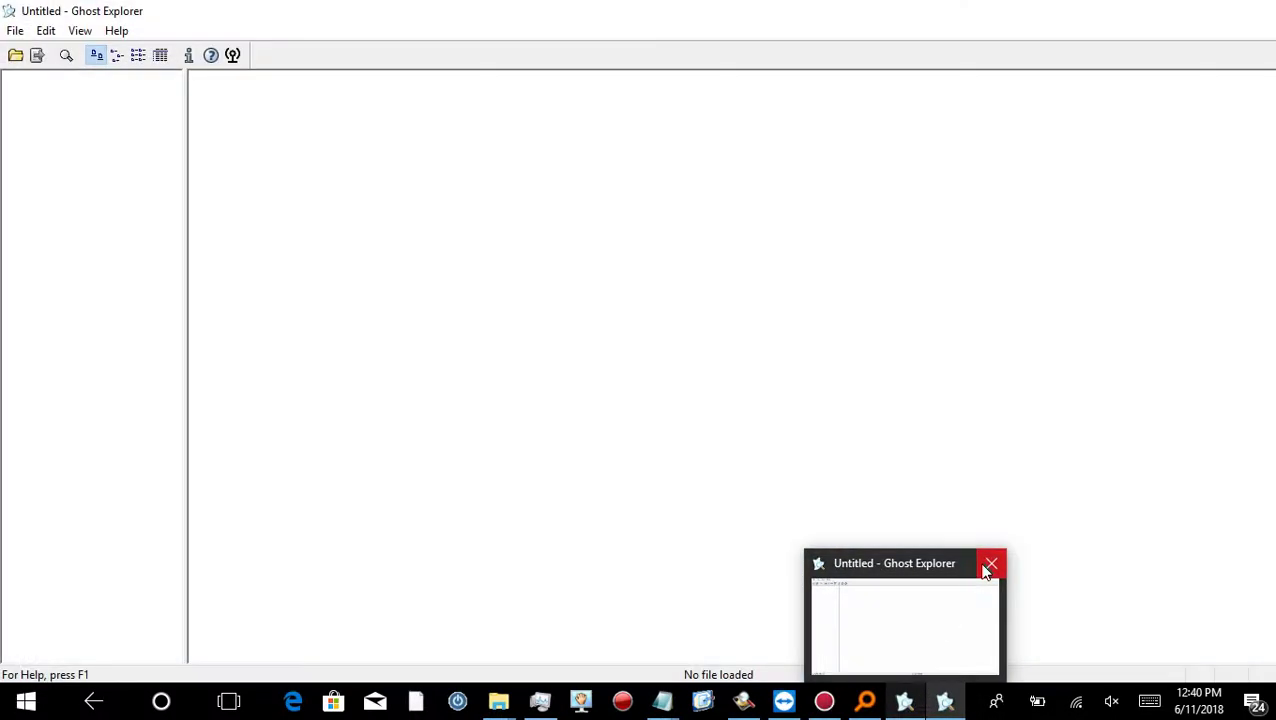
click(989, 564)
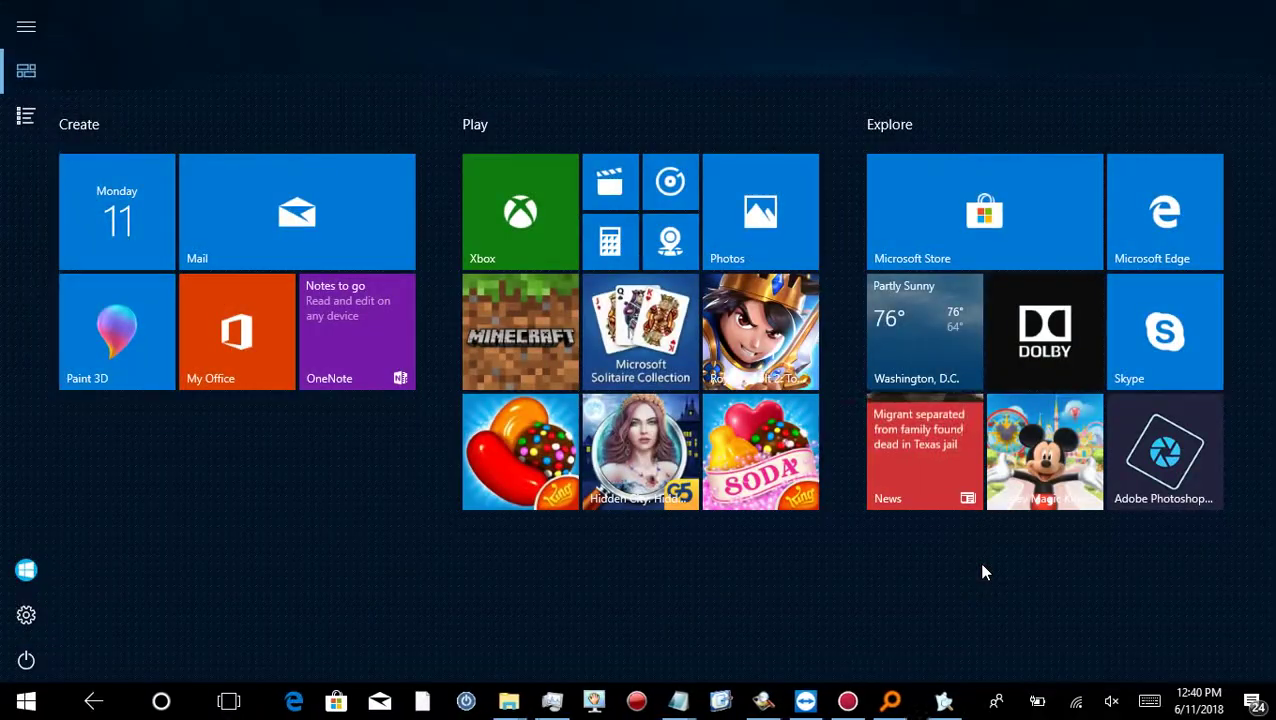
- Switch to Ghost Explorer with HP1909.win7.GHO and inspect the volume root and the Smarter Battery folder in Program Files (x86)
click(947, 699)
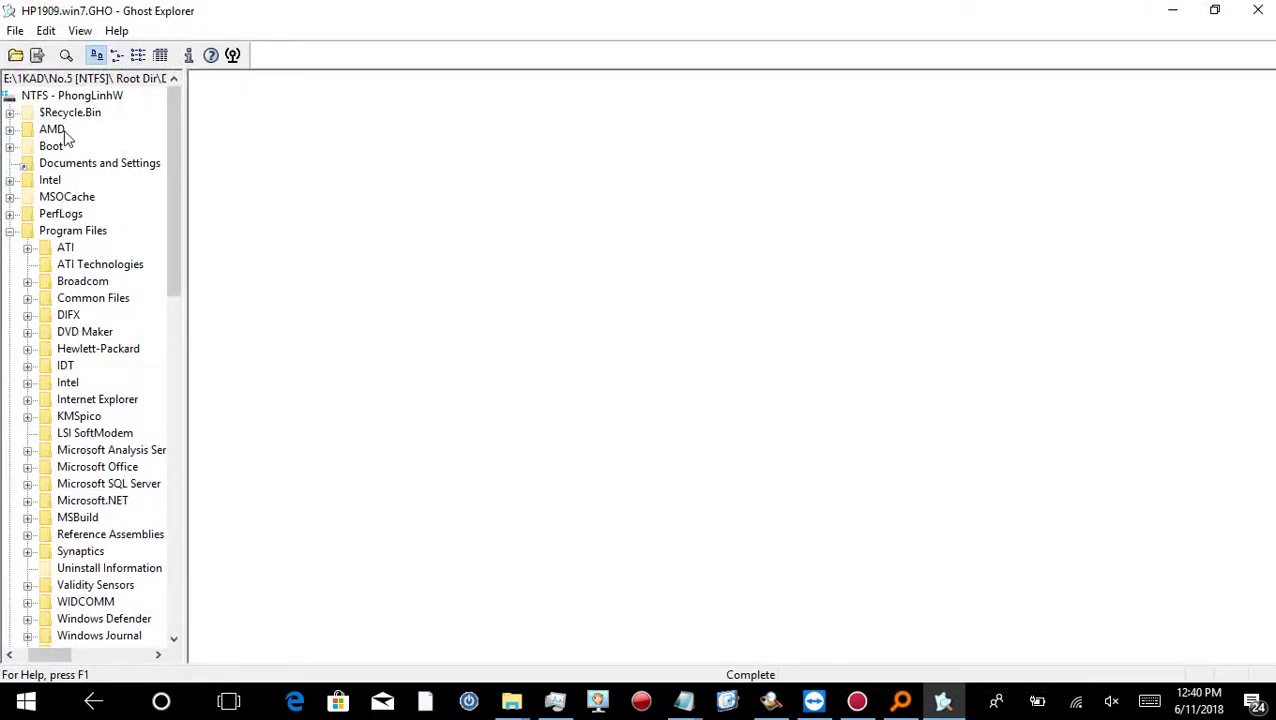
click(73, 95)
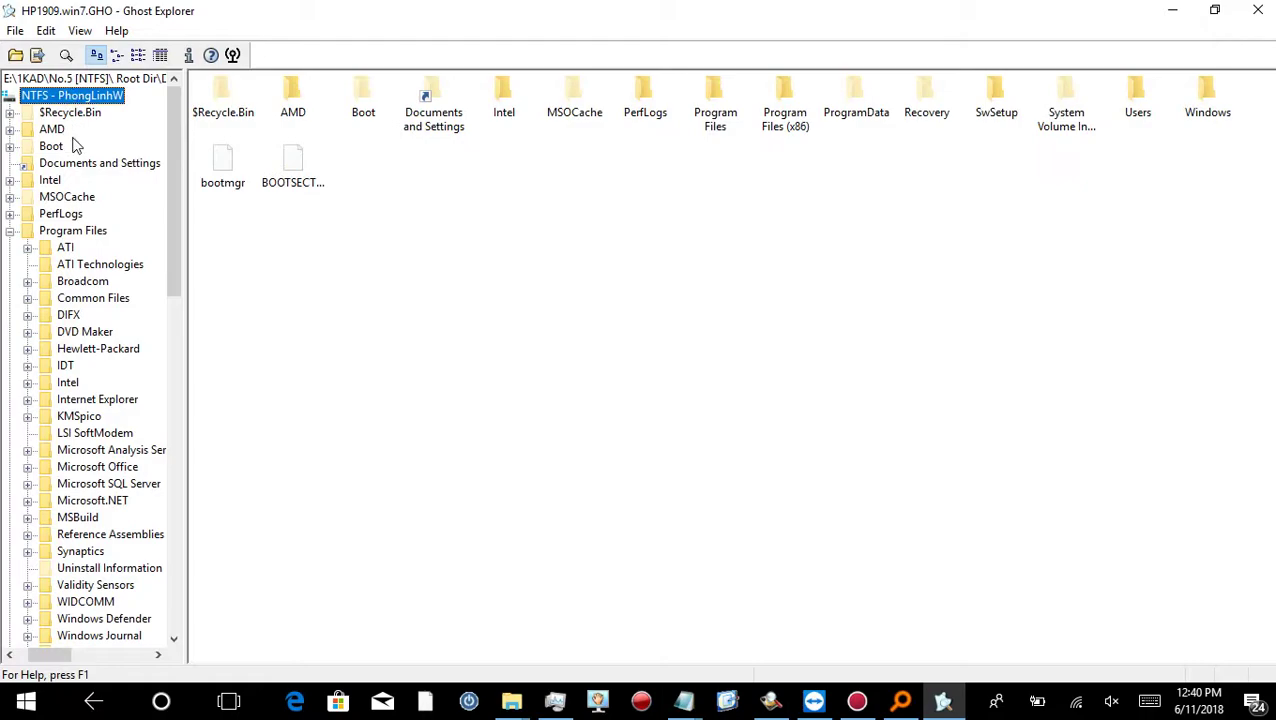
scroll(73, 145, down, 16)
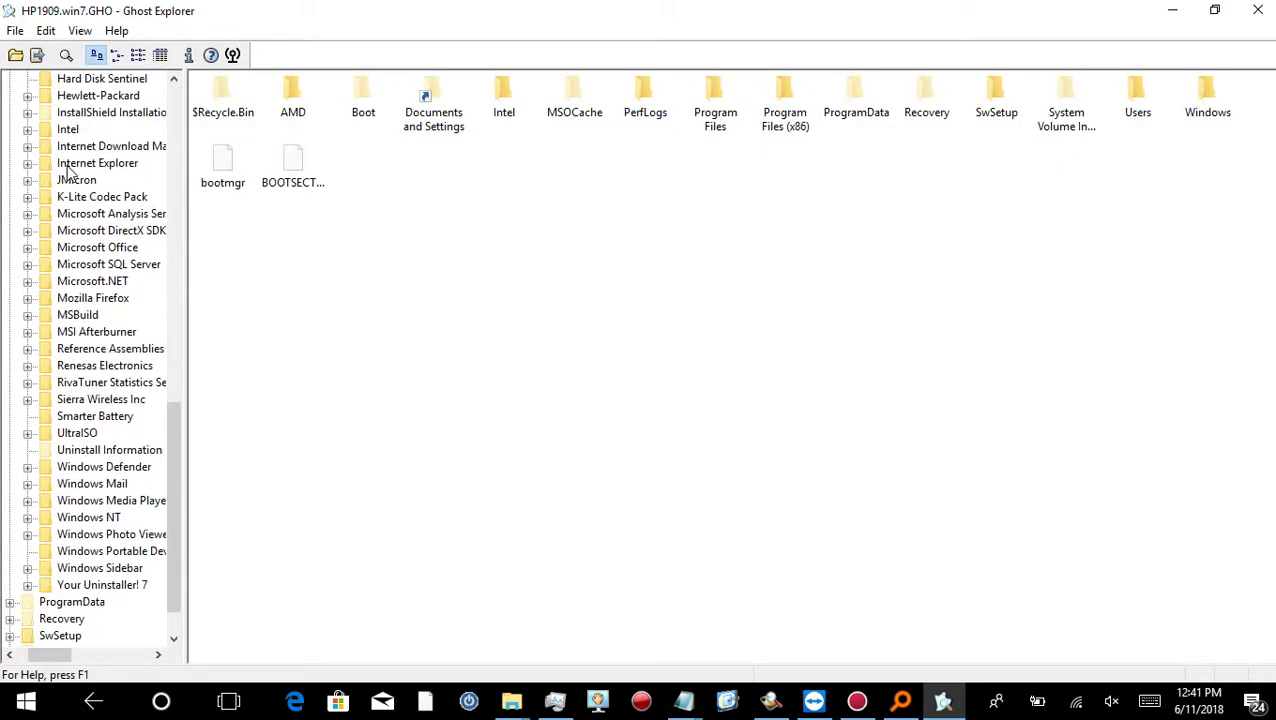
scroll(68, 172, down, 1)
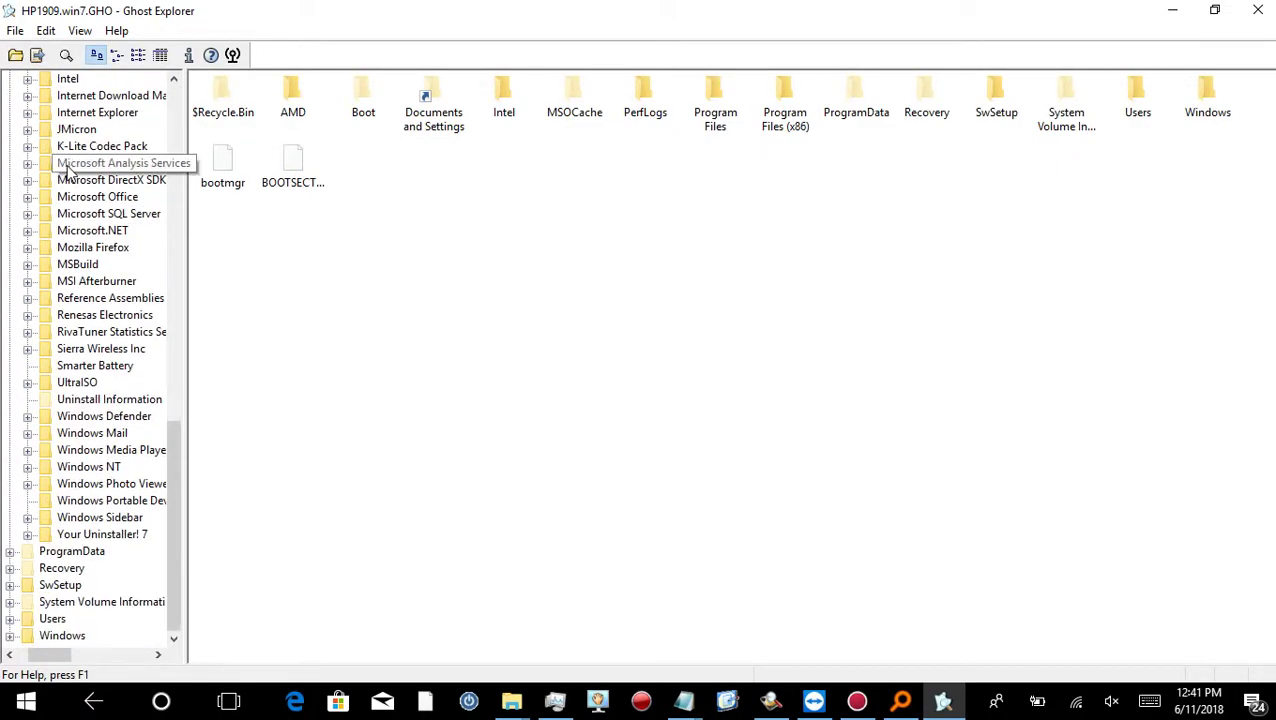
click(90, 365)
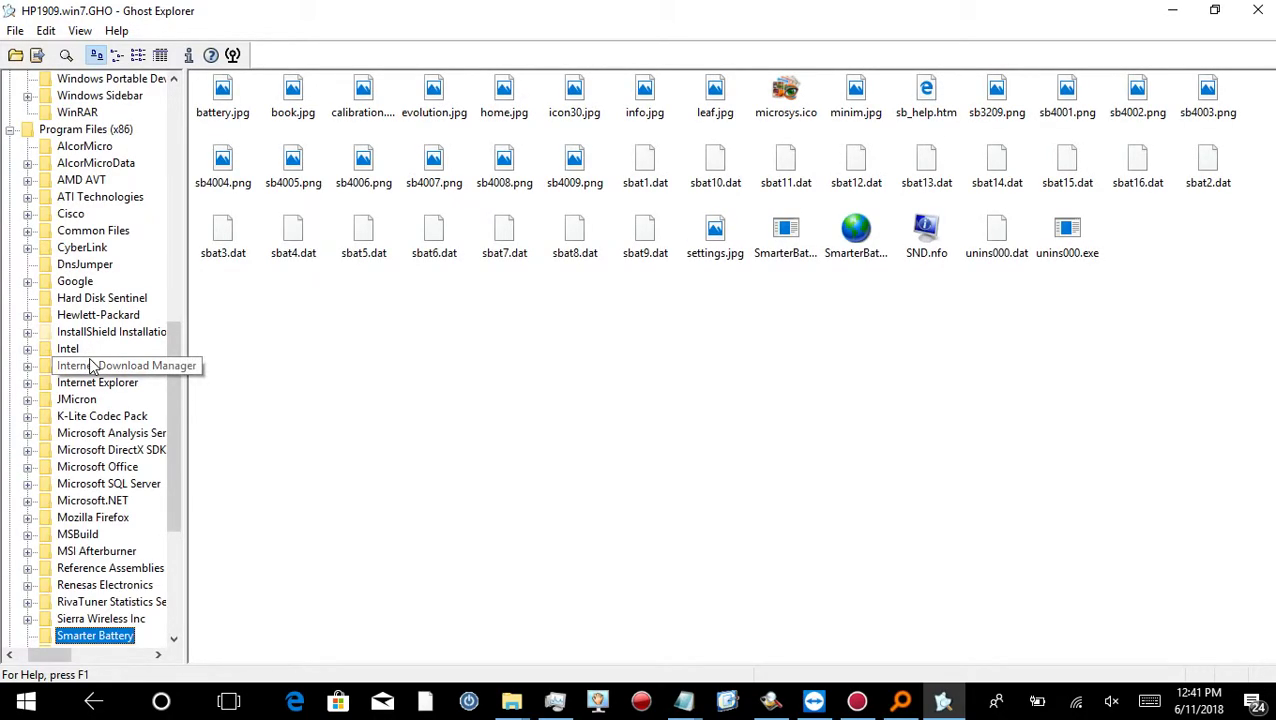
scroll(90, 365, up, 15)
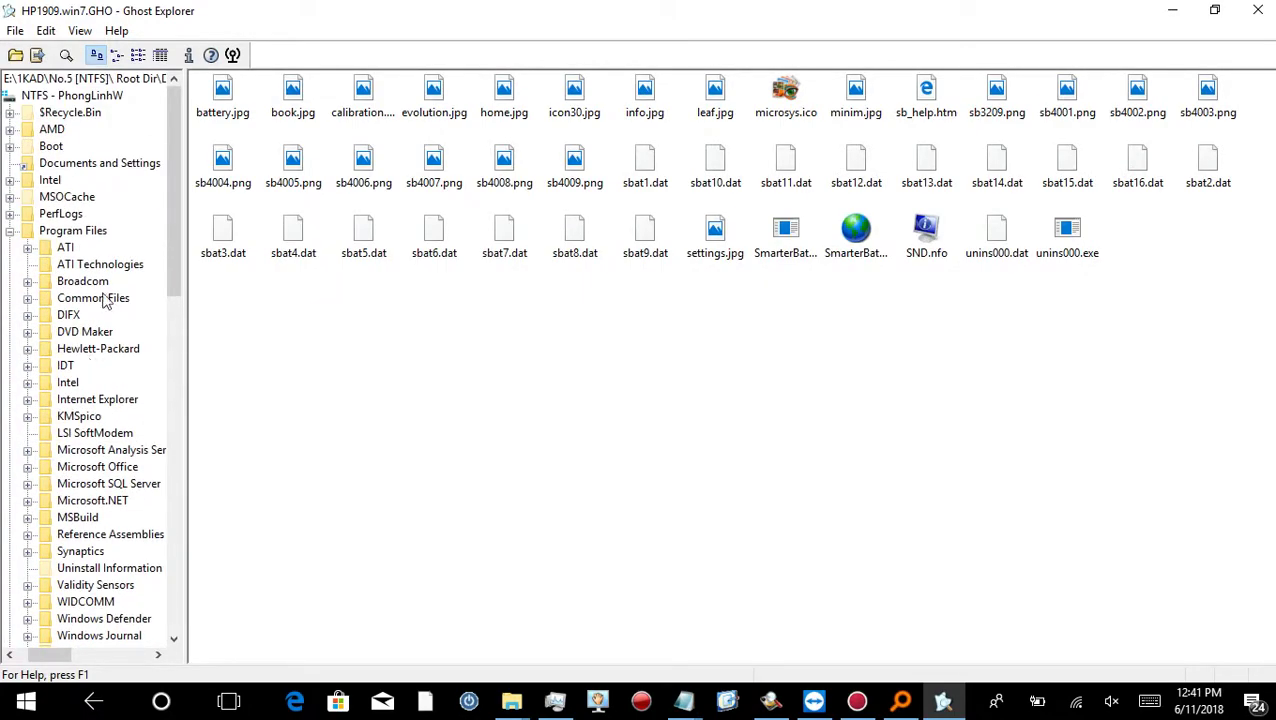
click(84, 97)
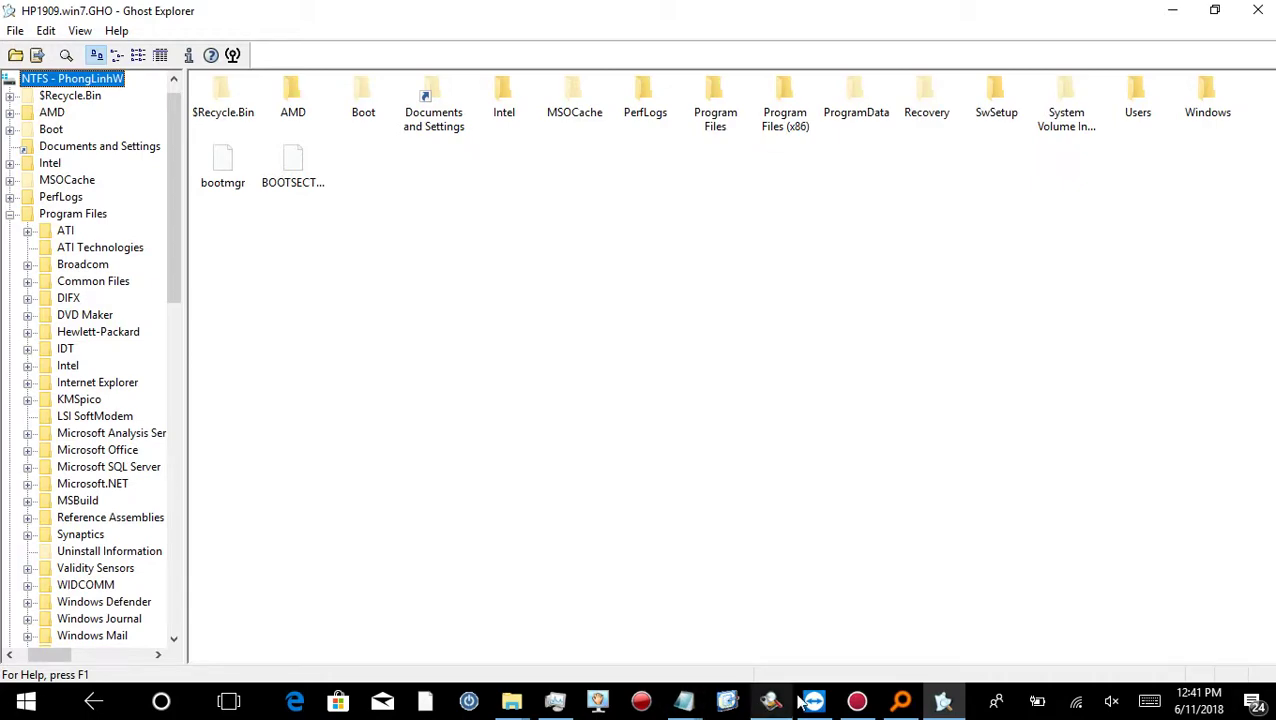
- Return to Everything and mount Win10PE_x64_628MB.iso from E:\1KAD\No.5 [NTFS]\ Root Dir
click(900, 700)
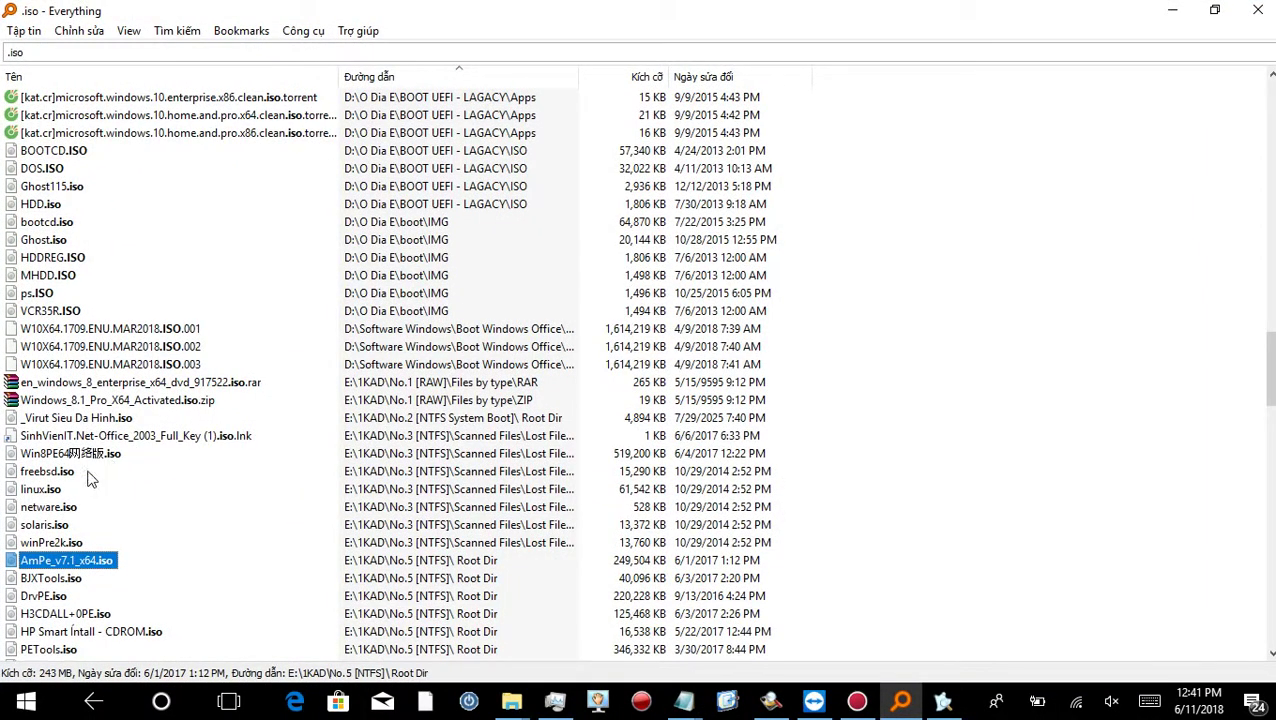
click(33, 582)
scroll(40, 580, down, 4)
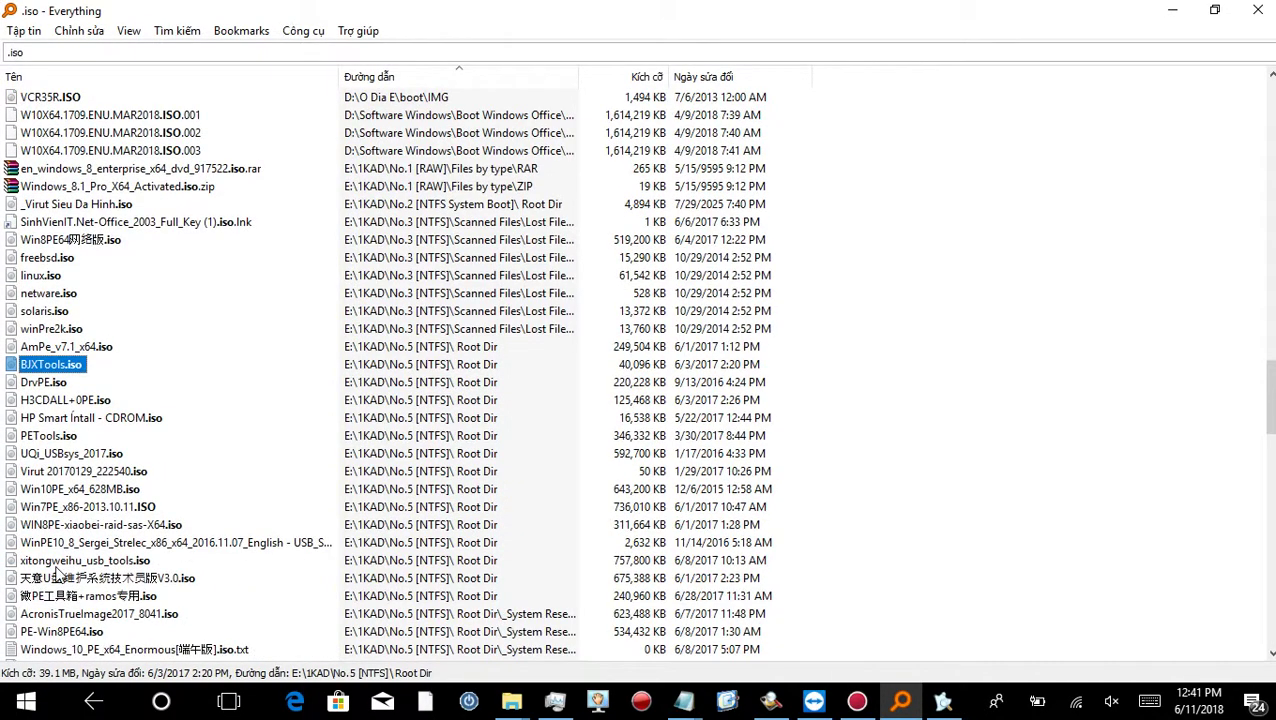
click(90, 496)
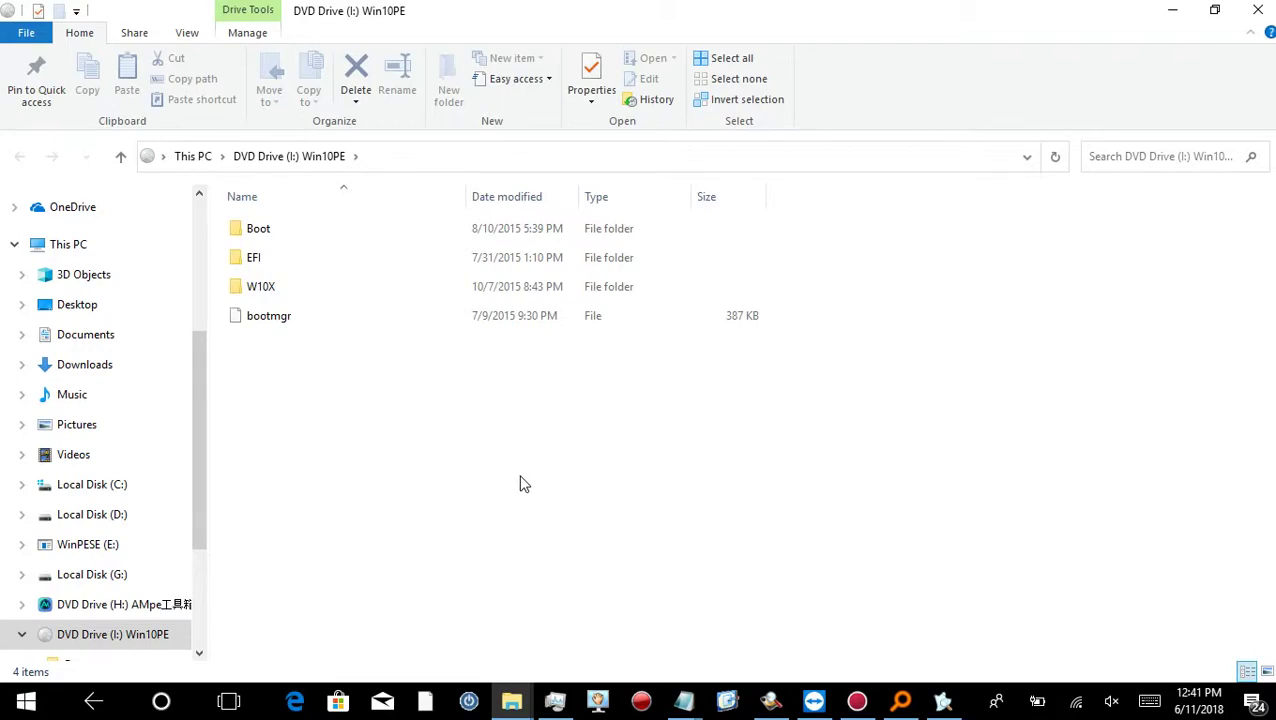
- Show the drives in This PC and select the mounted DVD Drive (I:) Win10PE
click(20, 244)
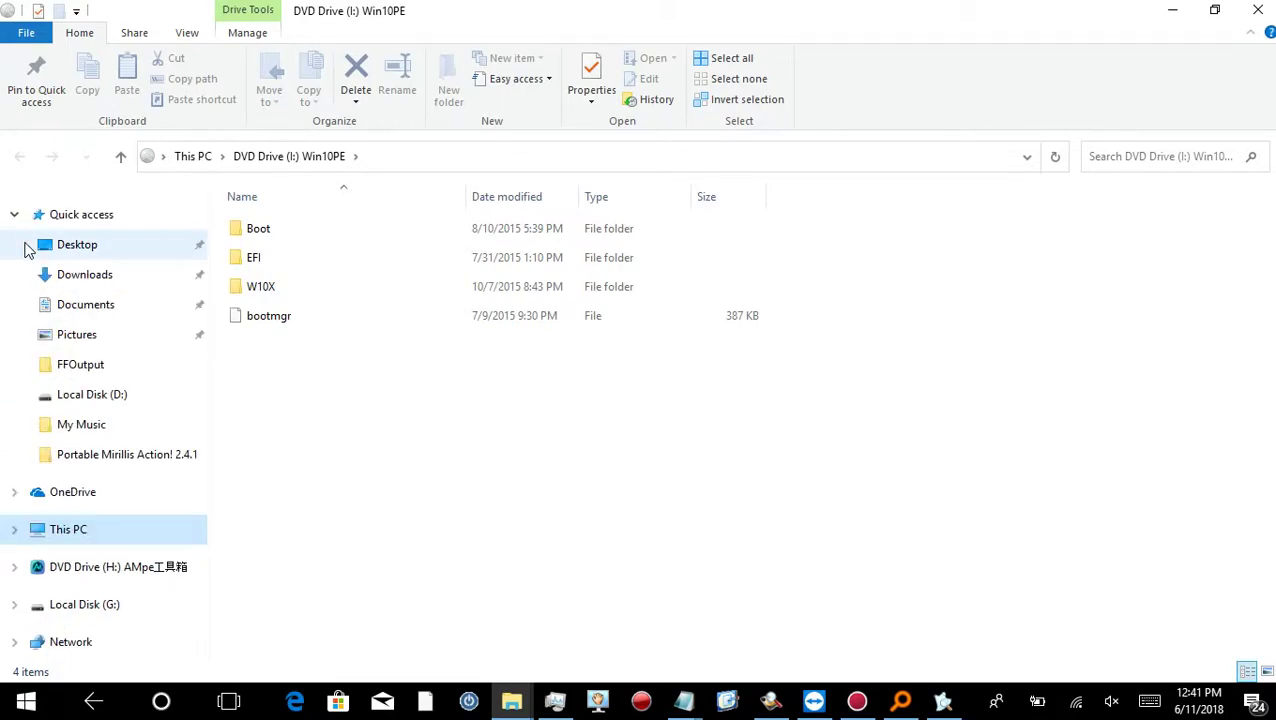
click(72, 533)
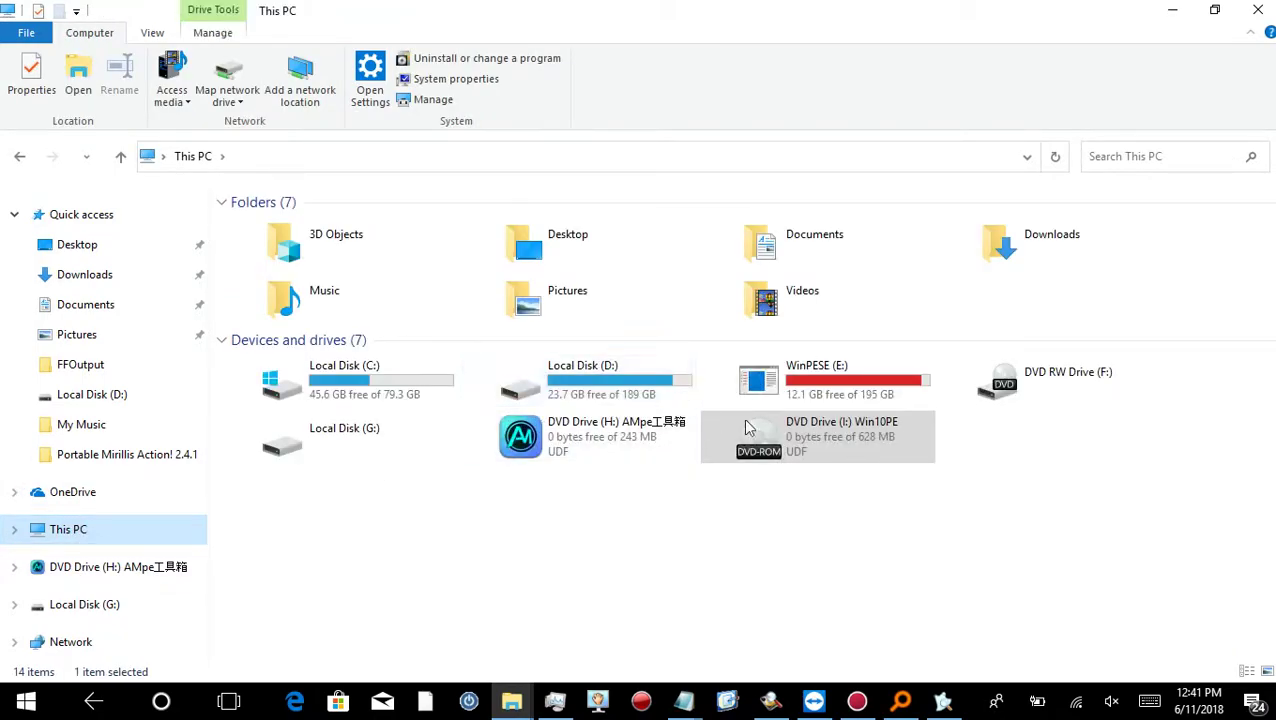
click(879, 453)
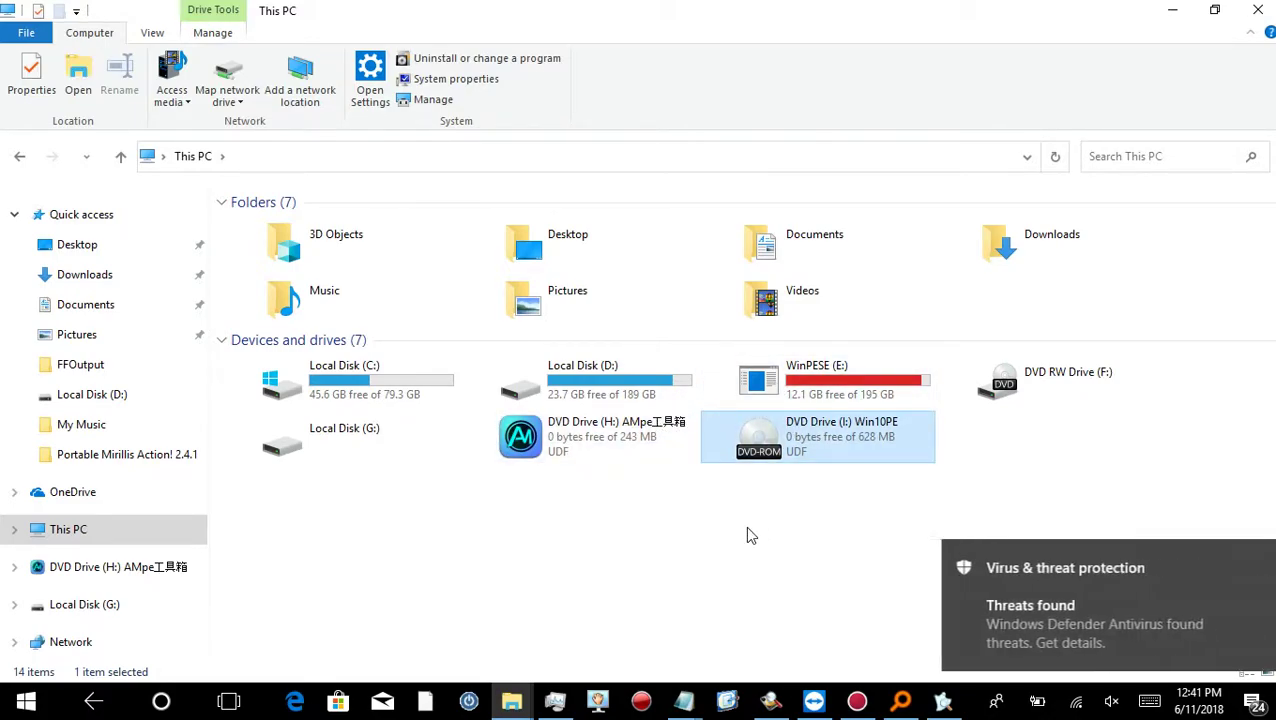
- Switch to Everything, search for ".zip" and sort the results by size, largest first
key(super)
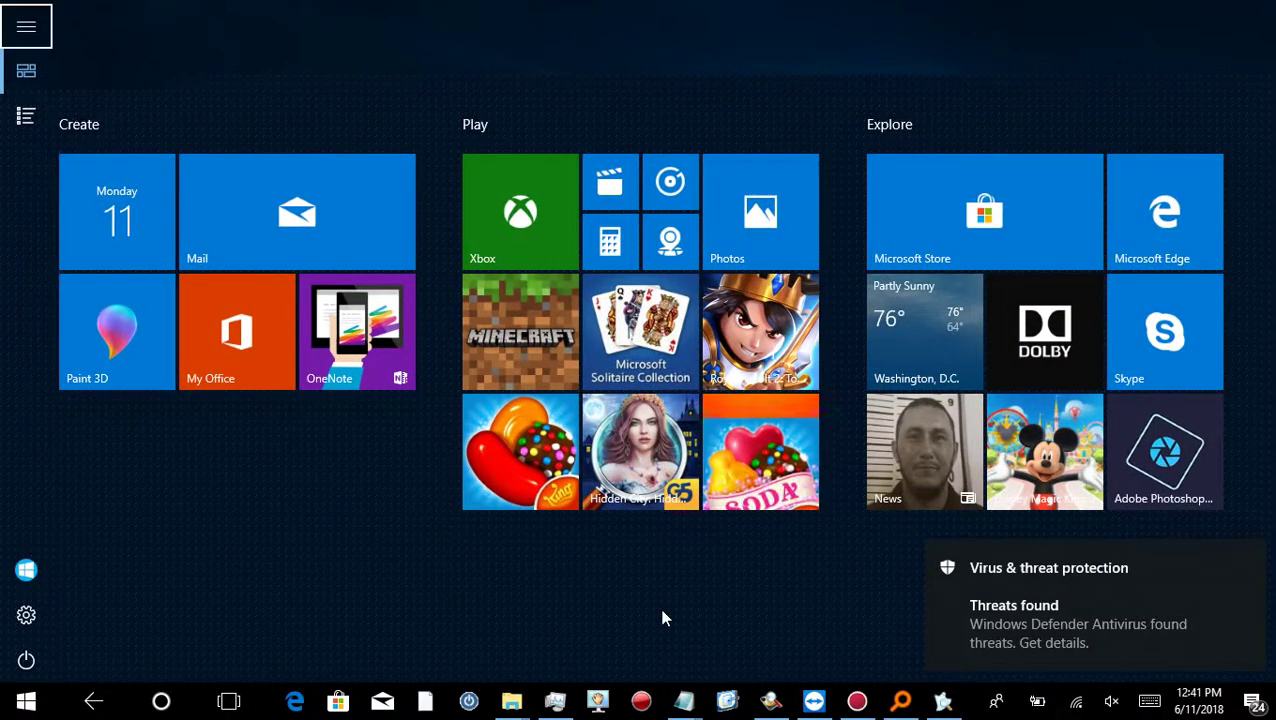
mouse_move(892, 700)
click(868, 660)
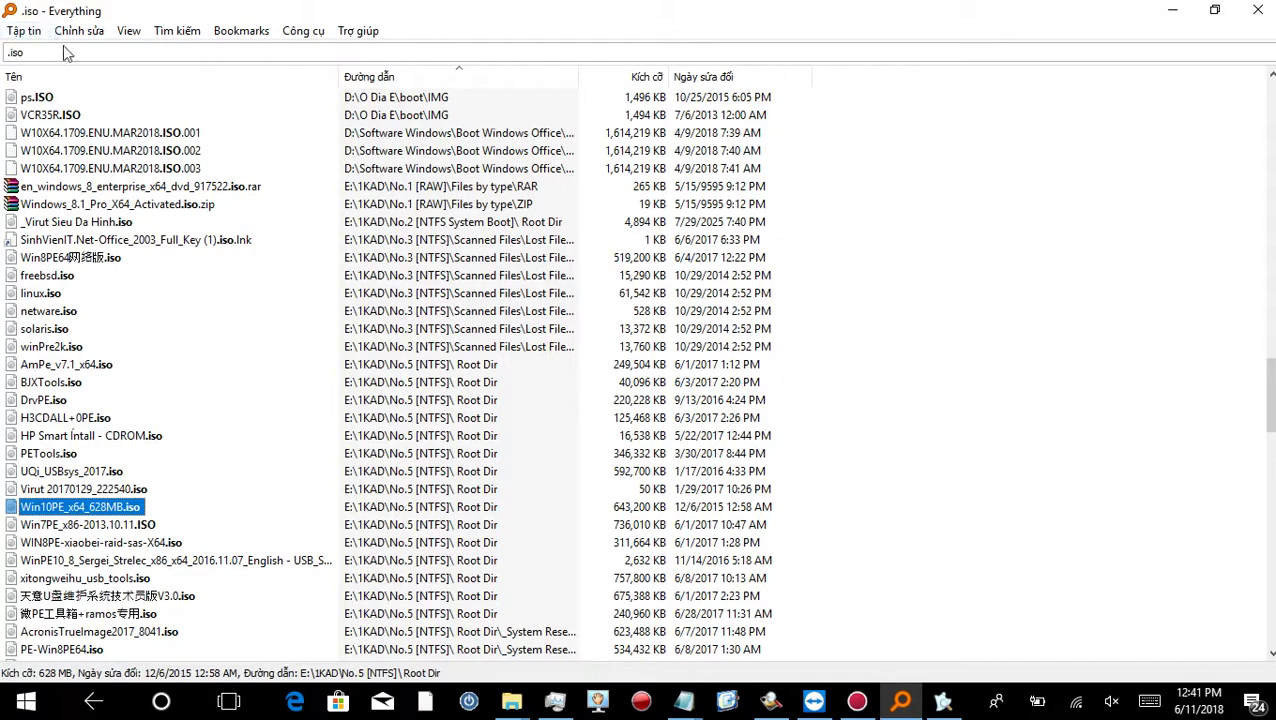
click(69, 51)
key(BackSpace)
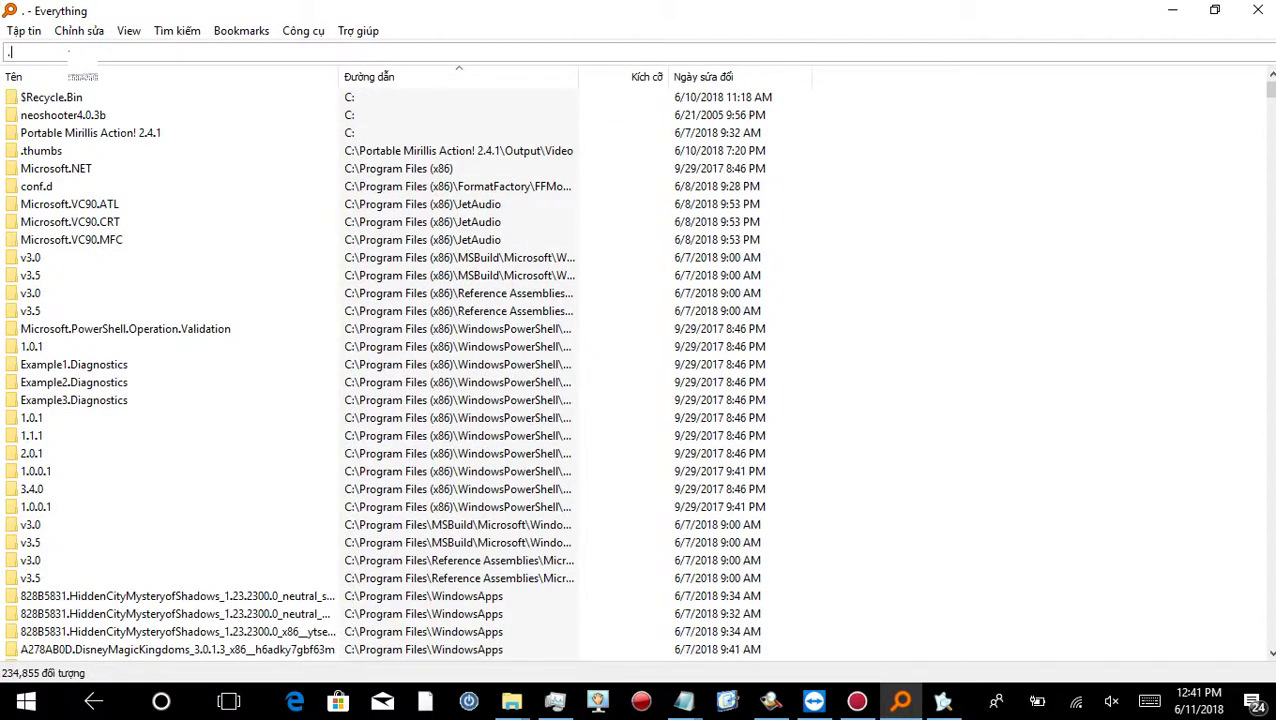
text(.zip)
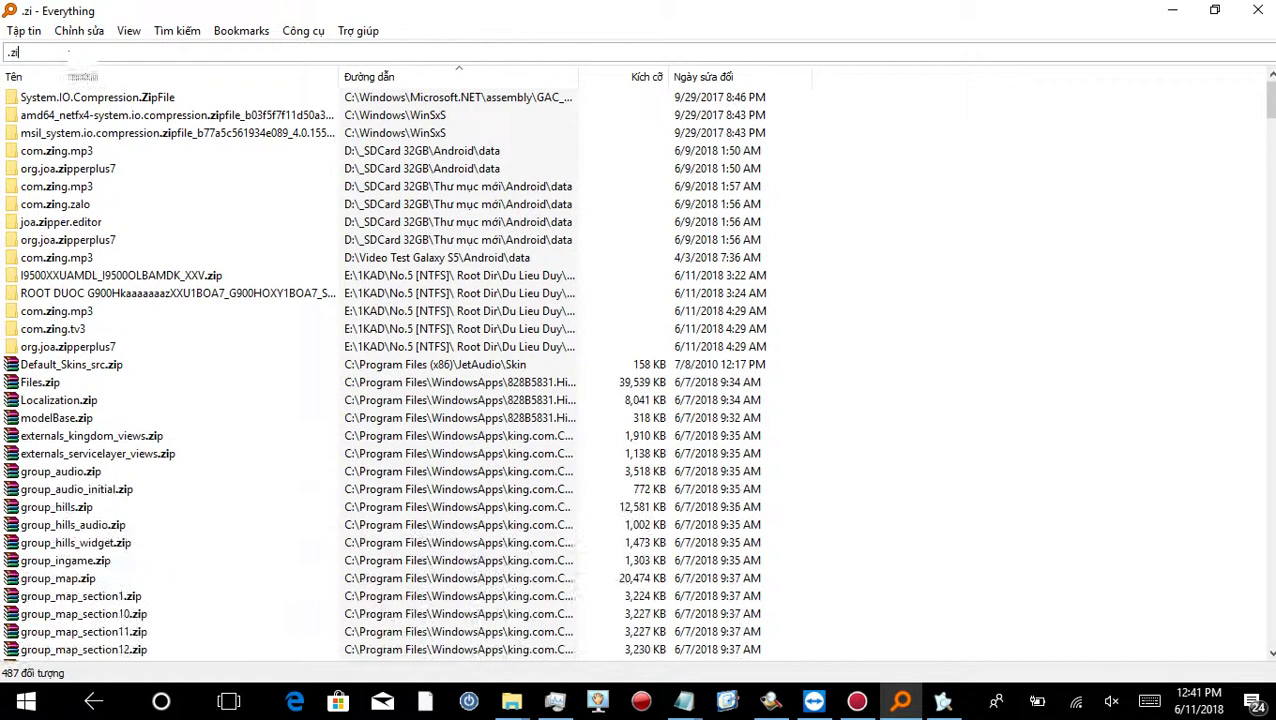
click(640, 77)
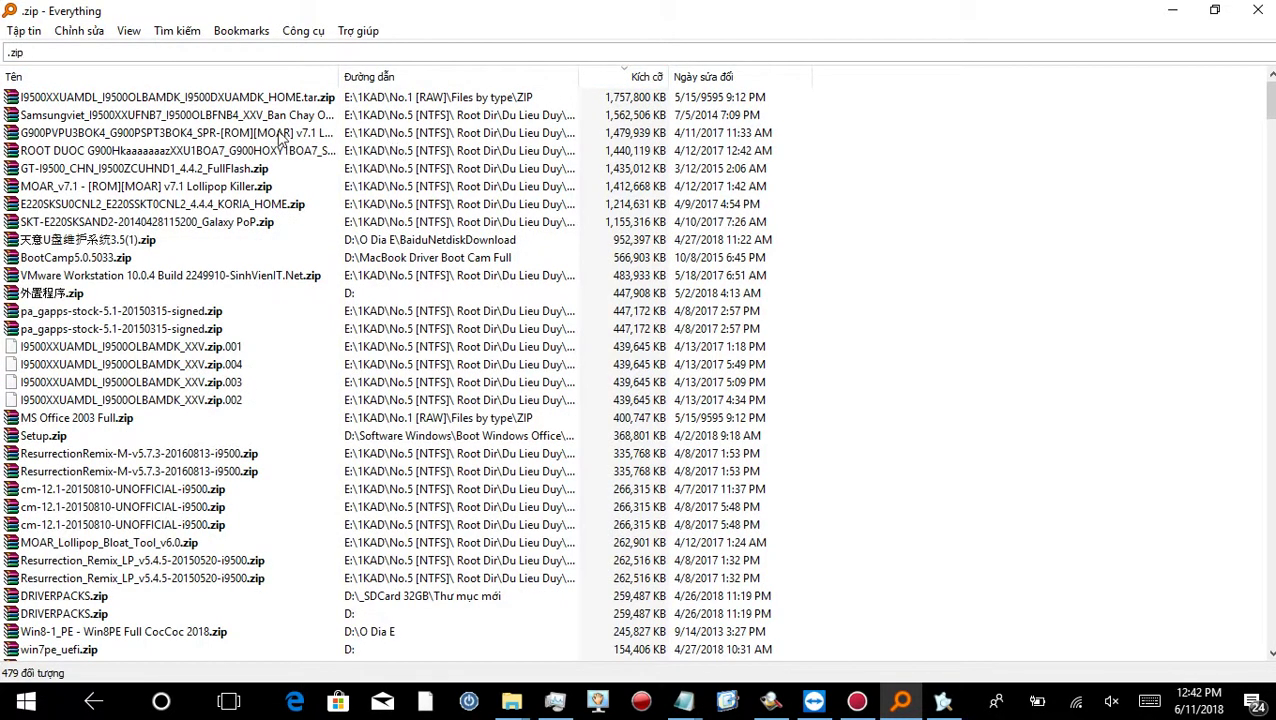
- Open the Samsungviet_I9500XXUFNB7 ZIP in WinRAR, widen the name column to read the file names, and leave the archive
click(258, 121)
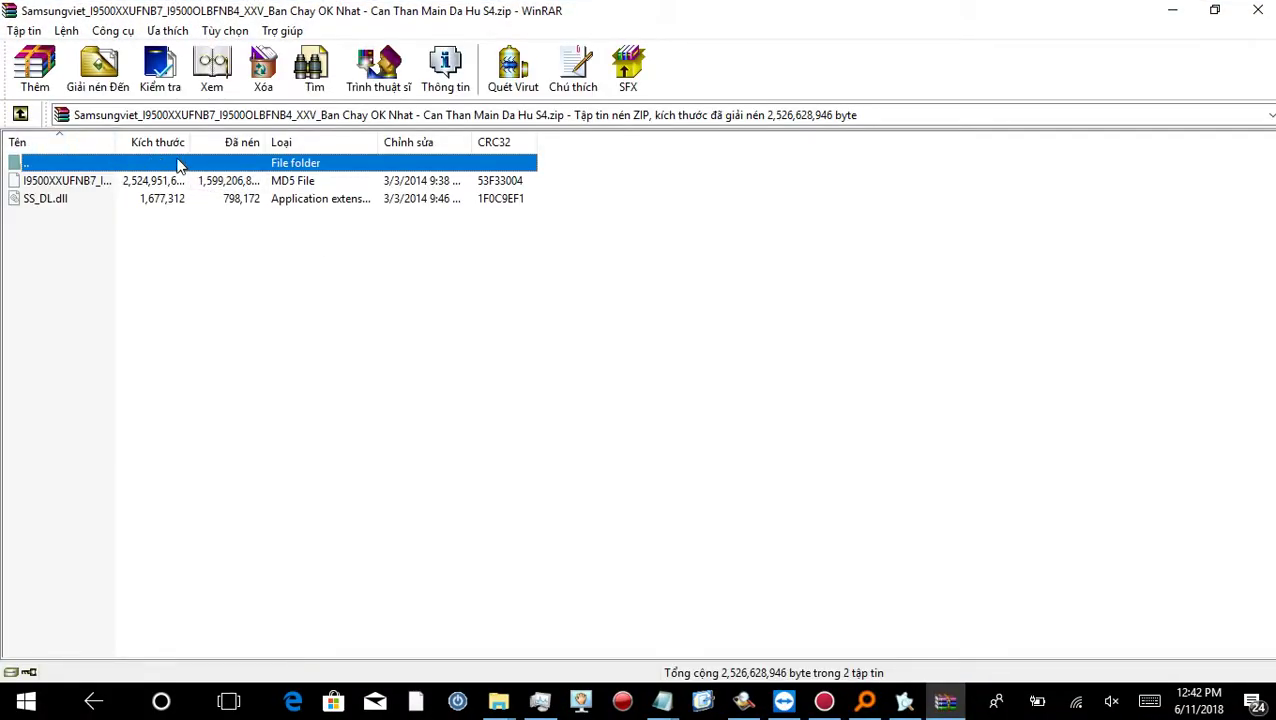
drag(116, 142, 362, 180)
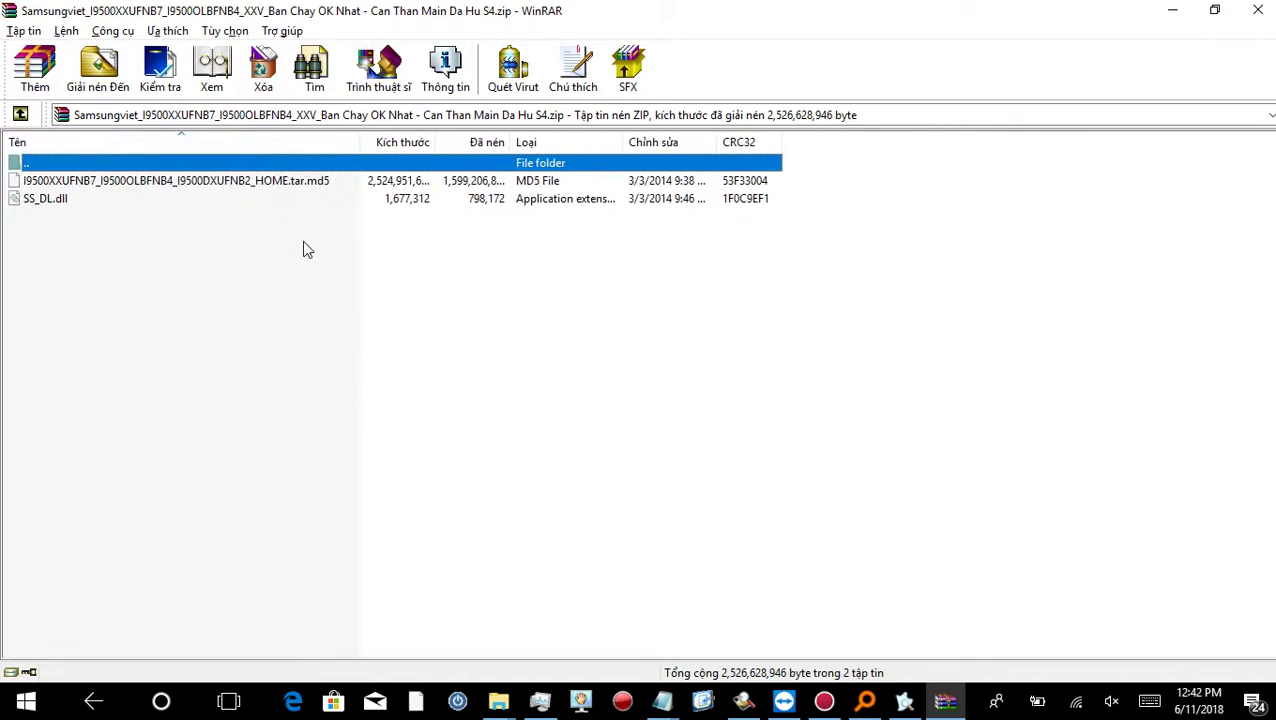
key(super)
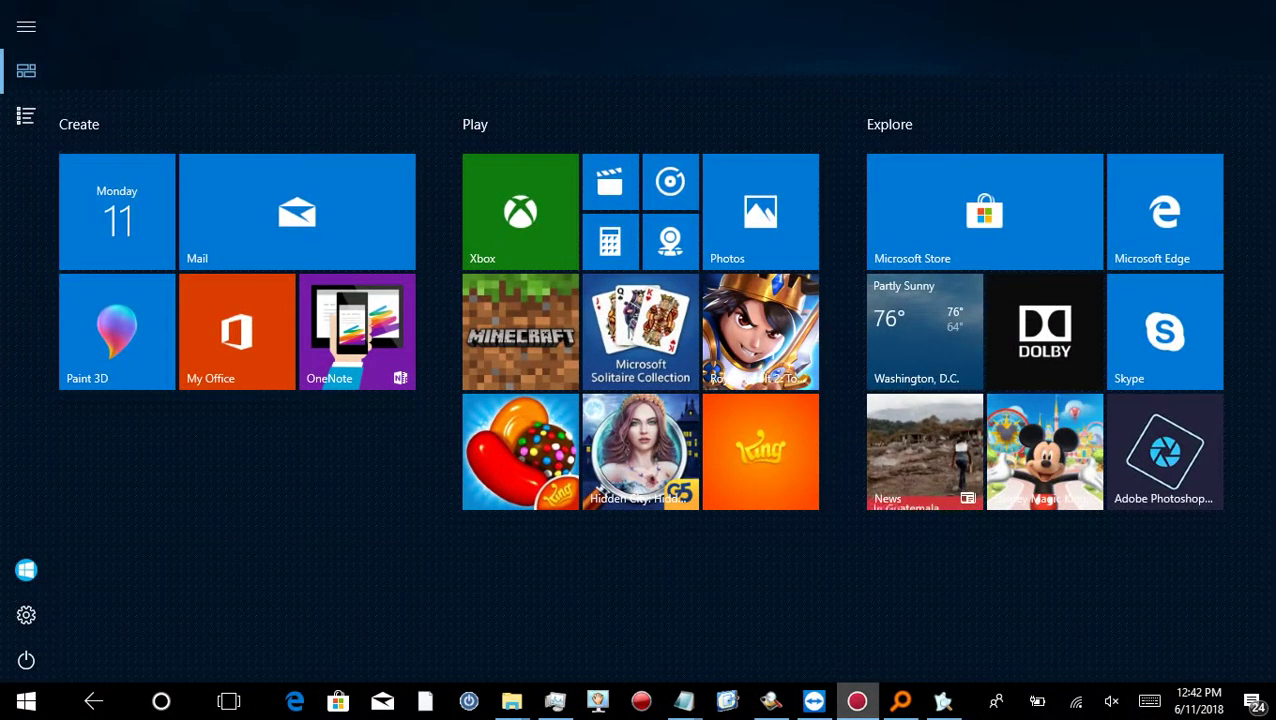
mouse_move(922, 703)
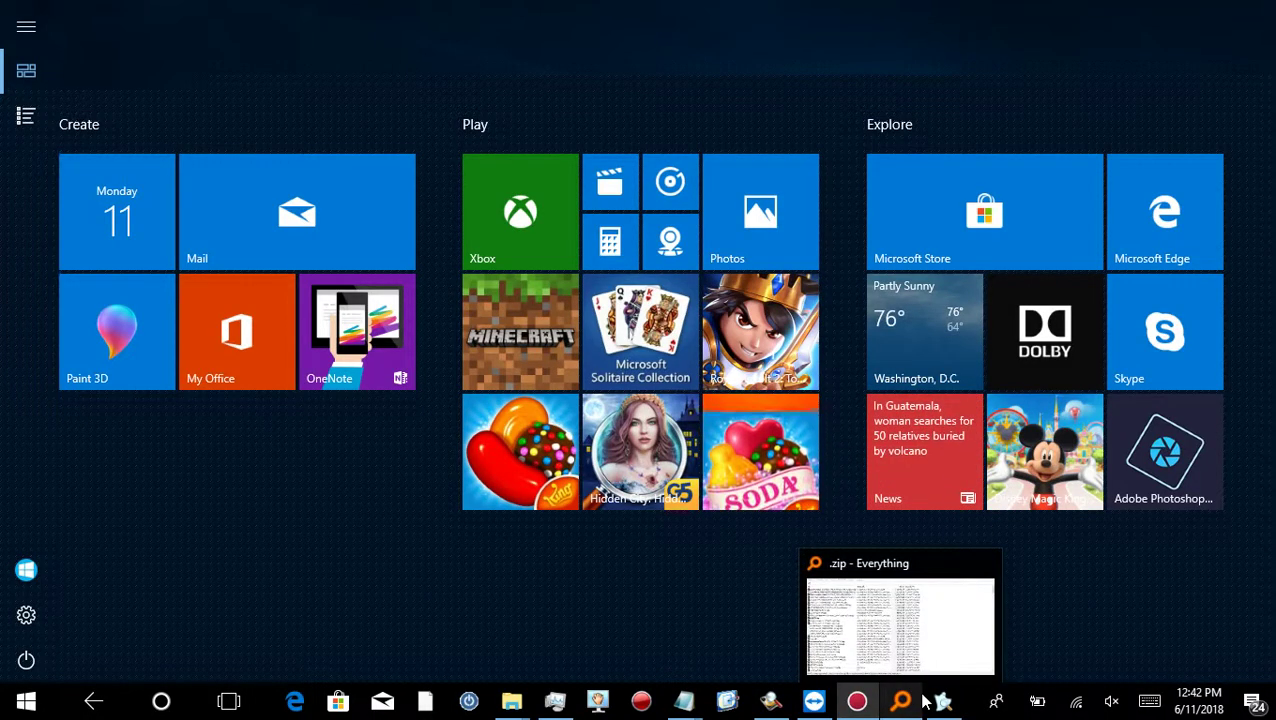
- Return to Everything, open the ROOT DUOC G900H ZIP in WinRAR to check its contents, and leave the archive
click(905, 703)
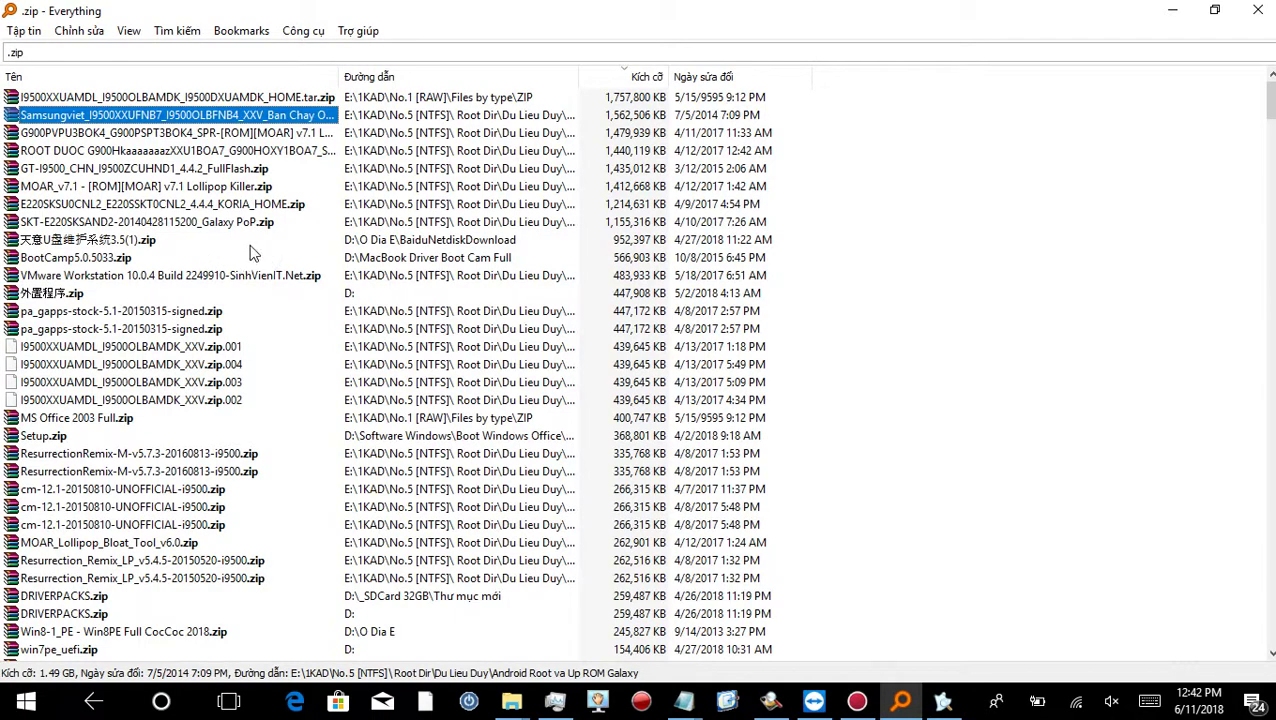
click(193, 224)
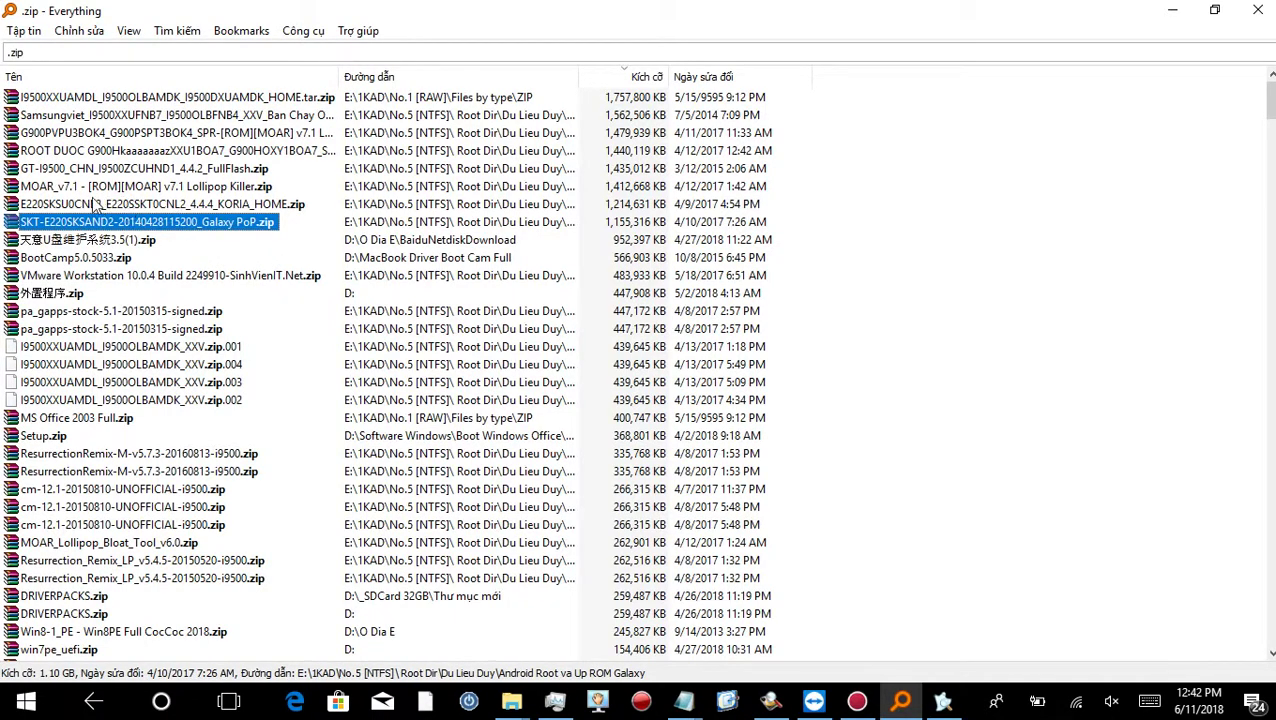
click(84, 170)
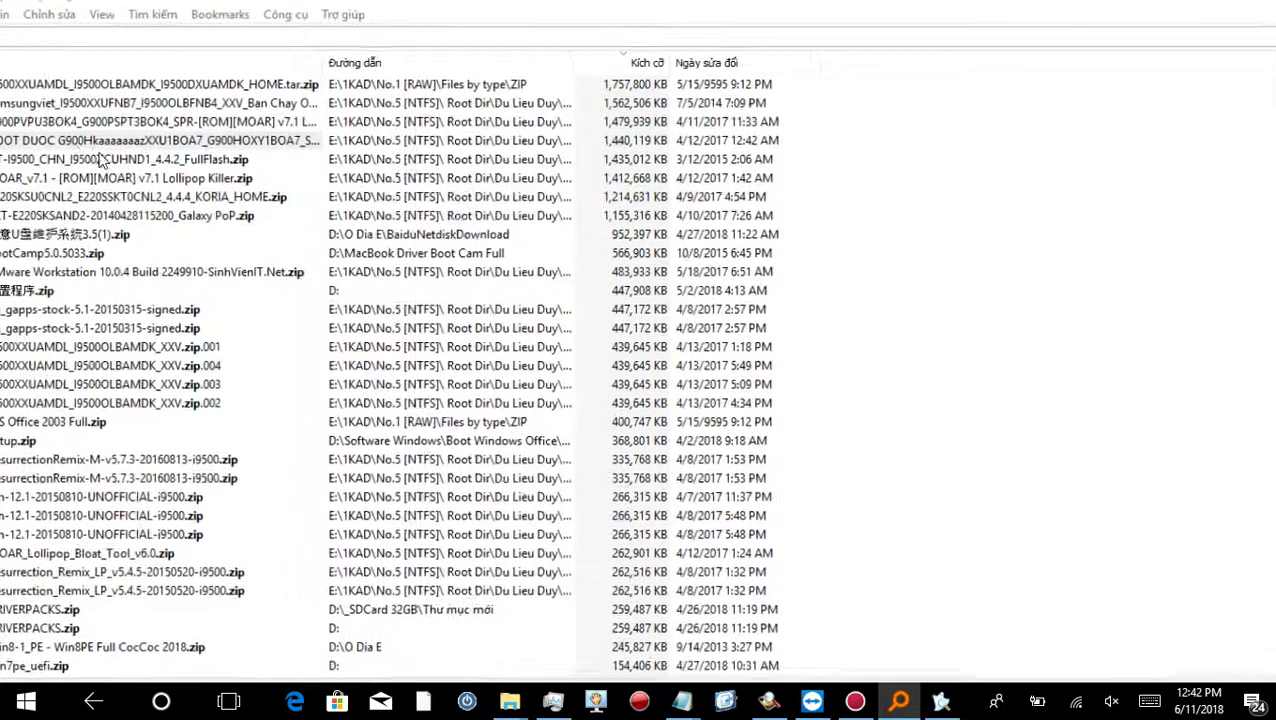
double_click(99, 148)
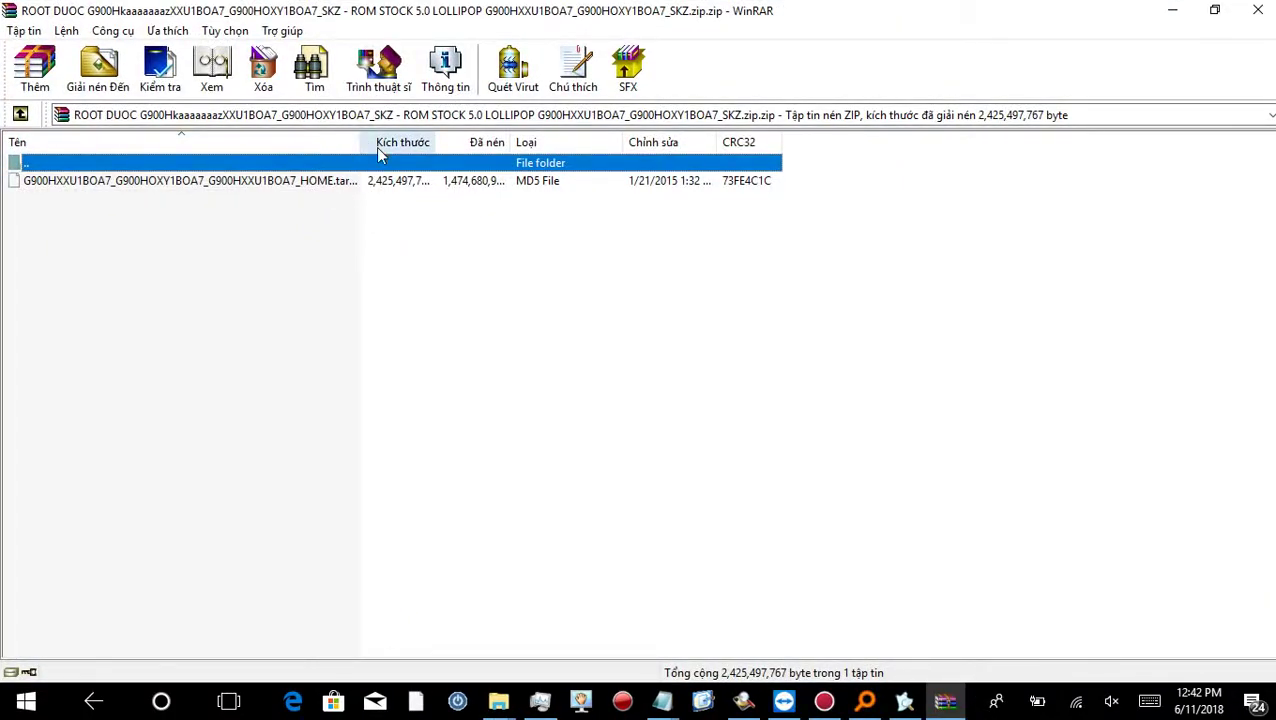
drag(414, 144, 417, 144)
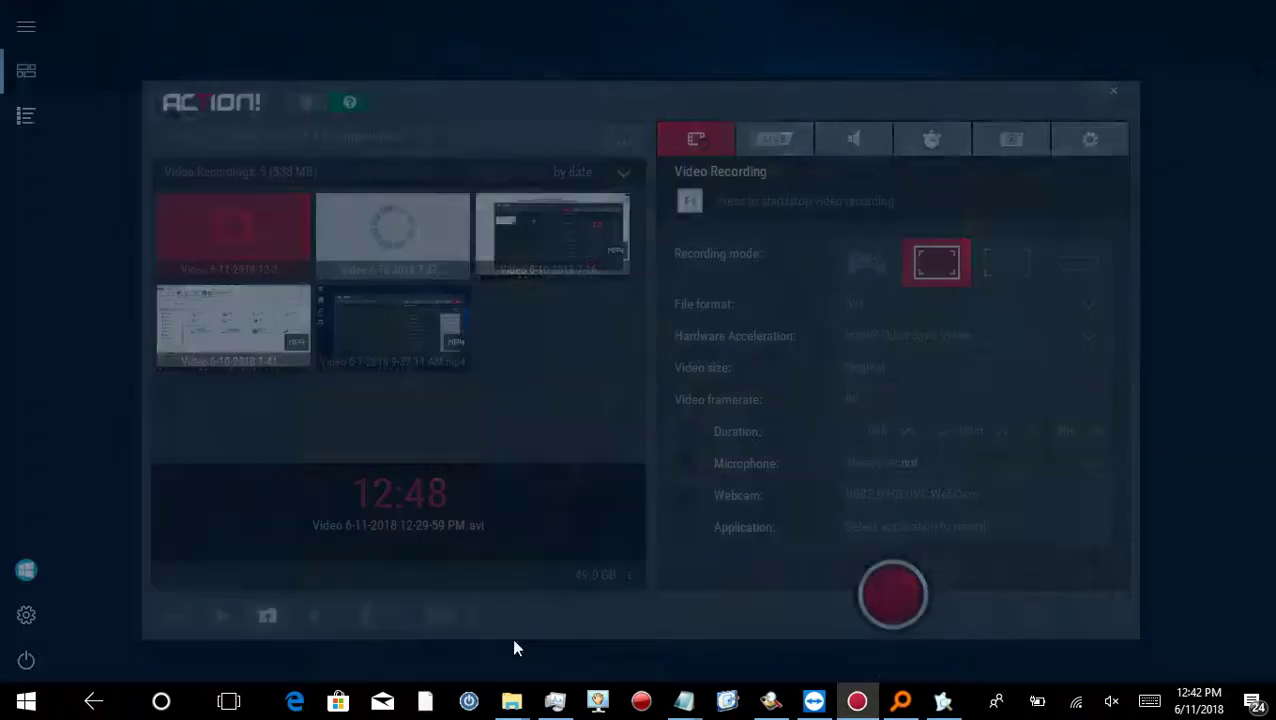
key(super)
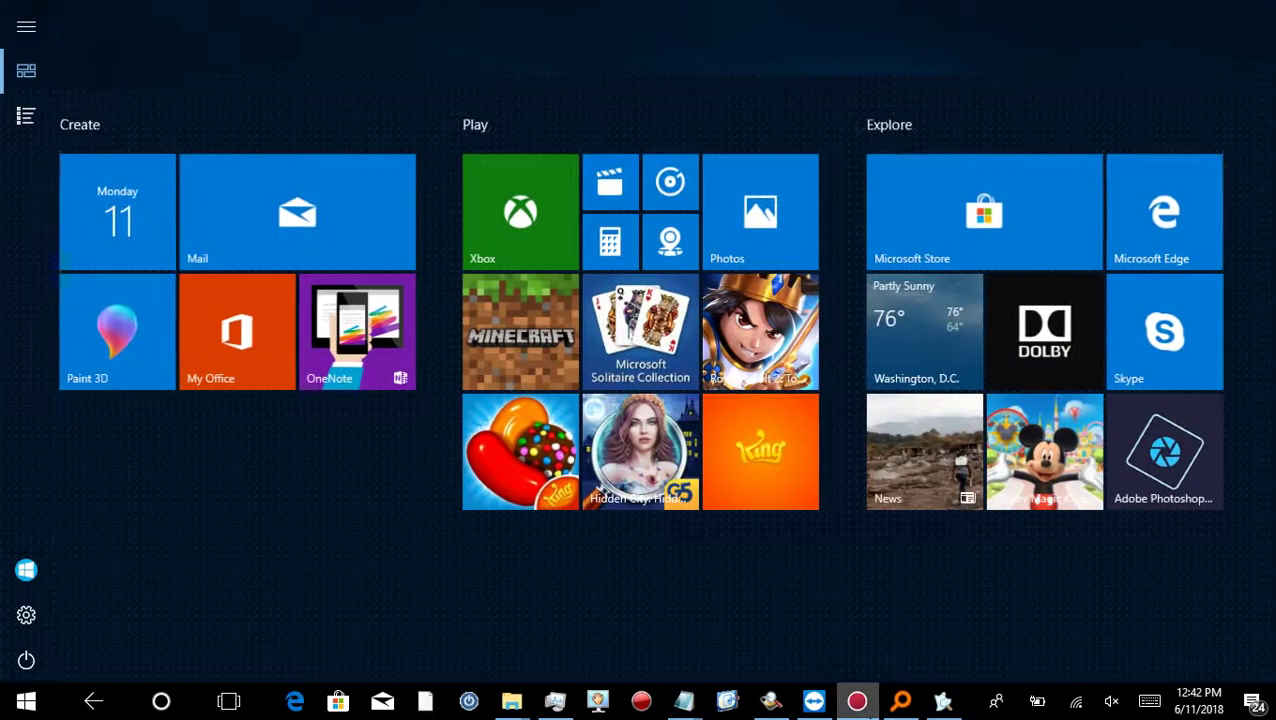
- Switch back to Everything and search for ".rar" files
click(887, 708)
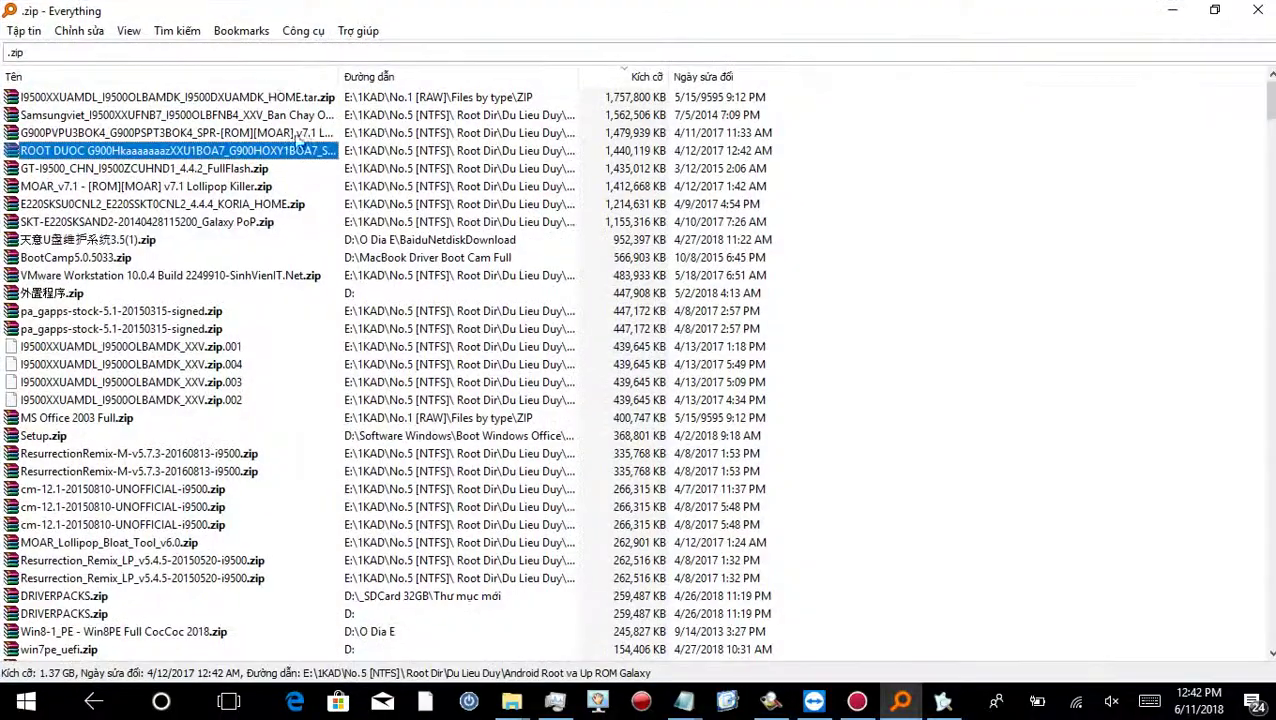
click(309, 55)
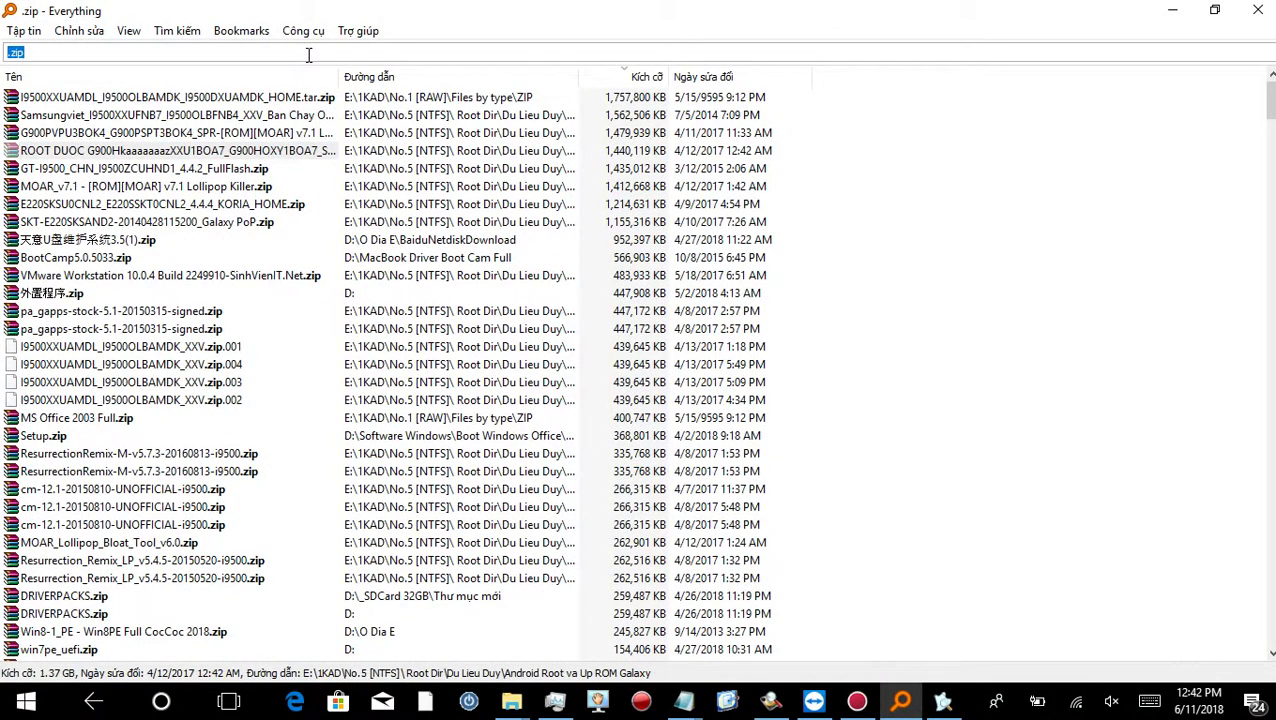
text(.)
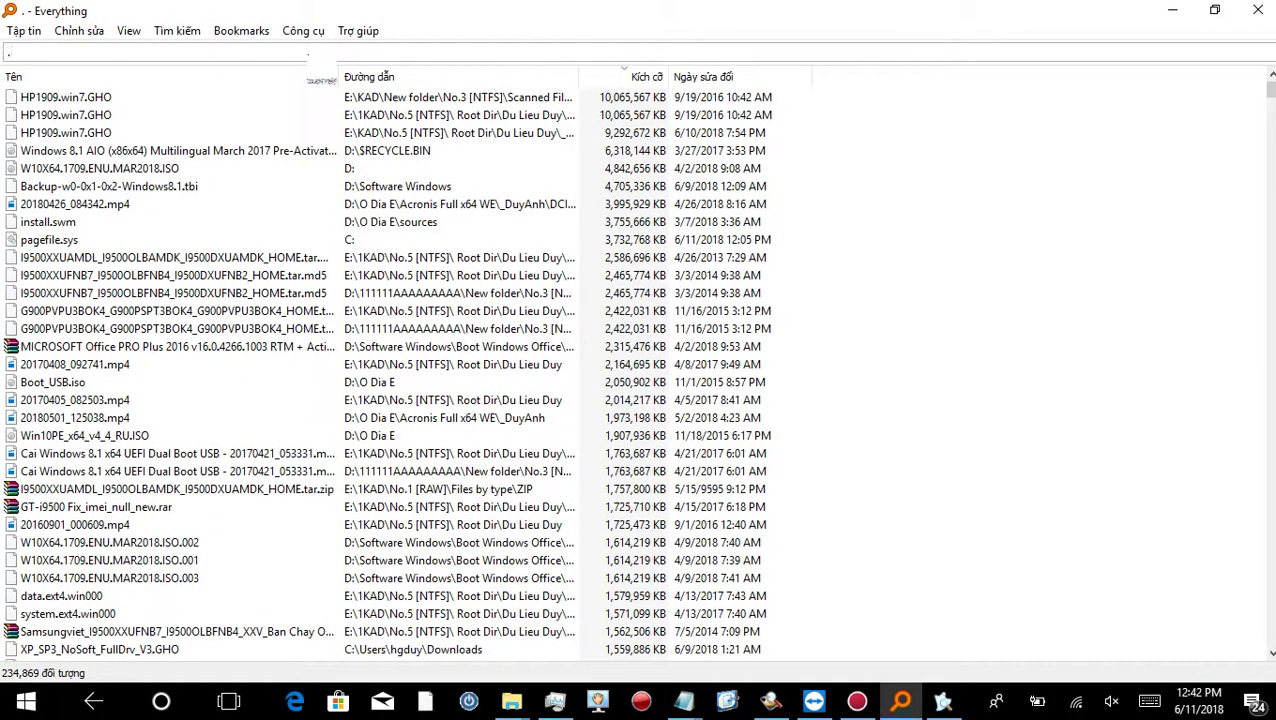
text(rar)
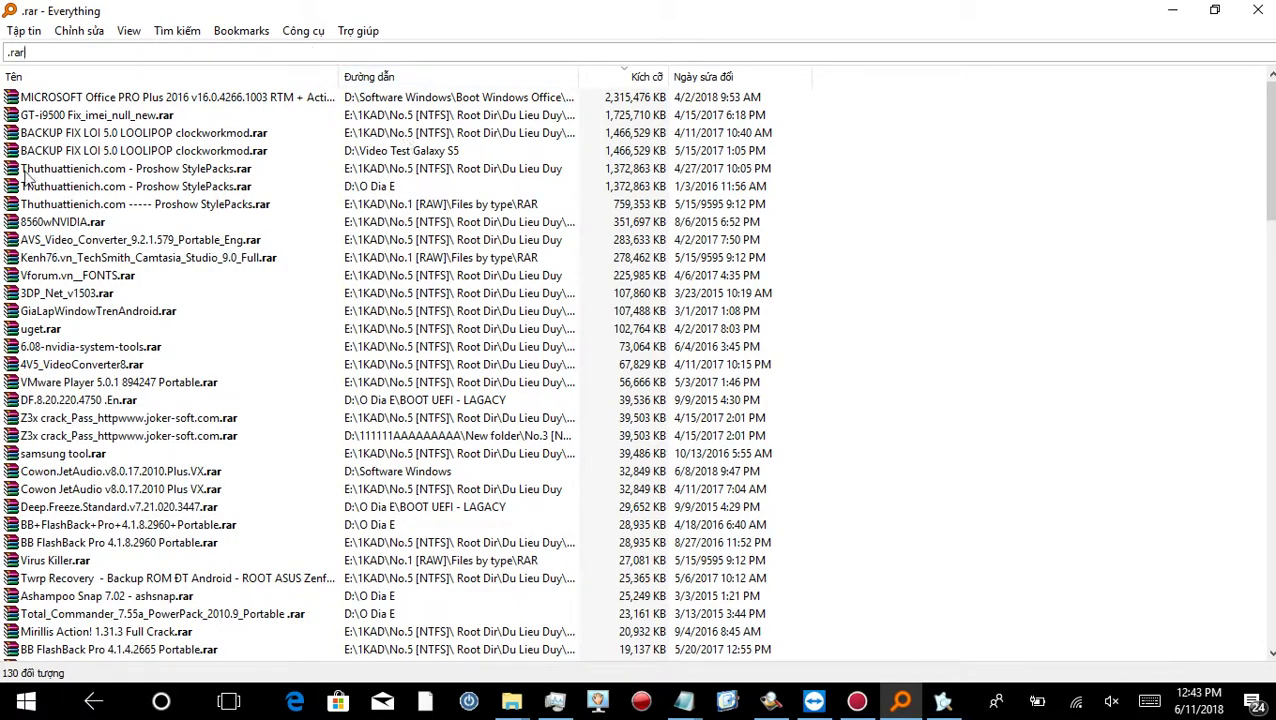
- Open GT-i9500 Fix_imei_null_new.rar from the recovered files on drive E: and leave it
click(91, 117)
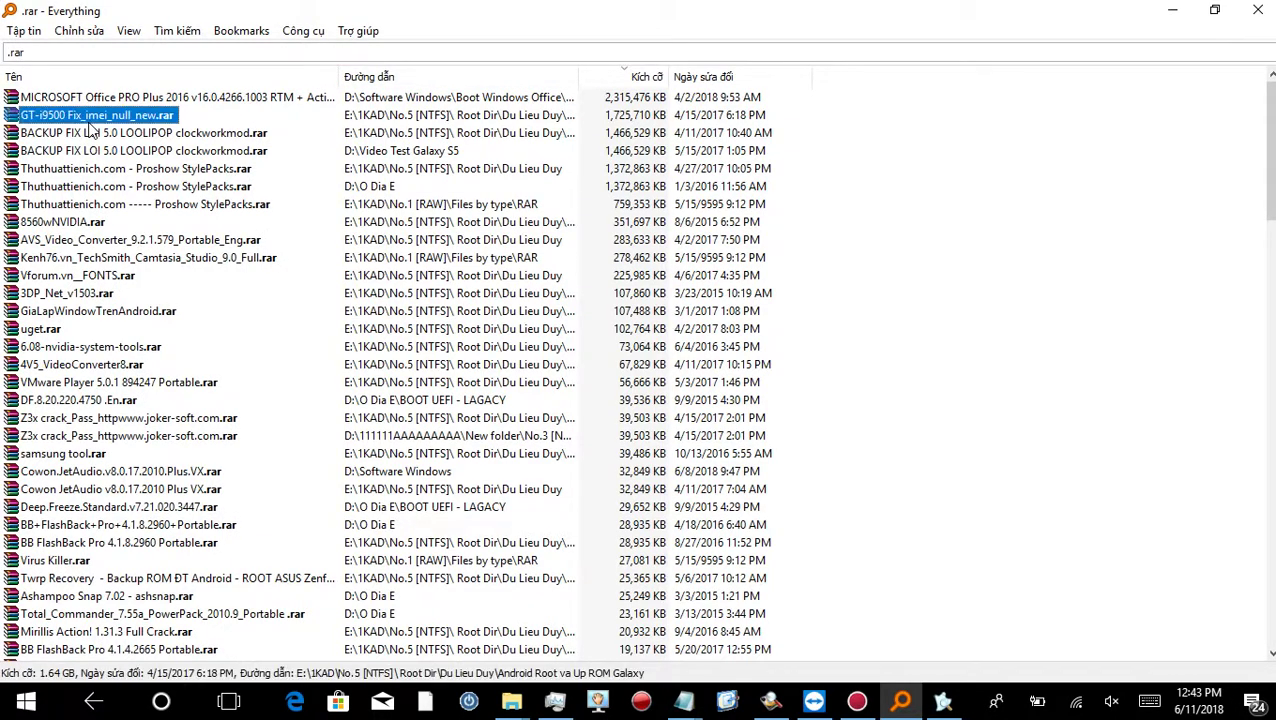
double_click(90, 120)
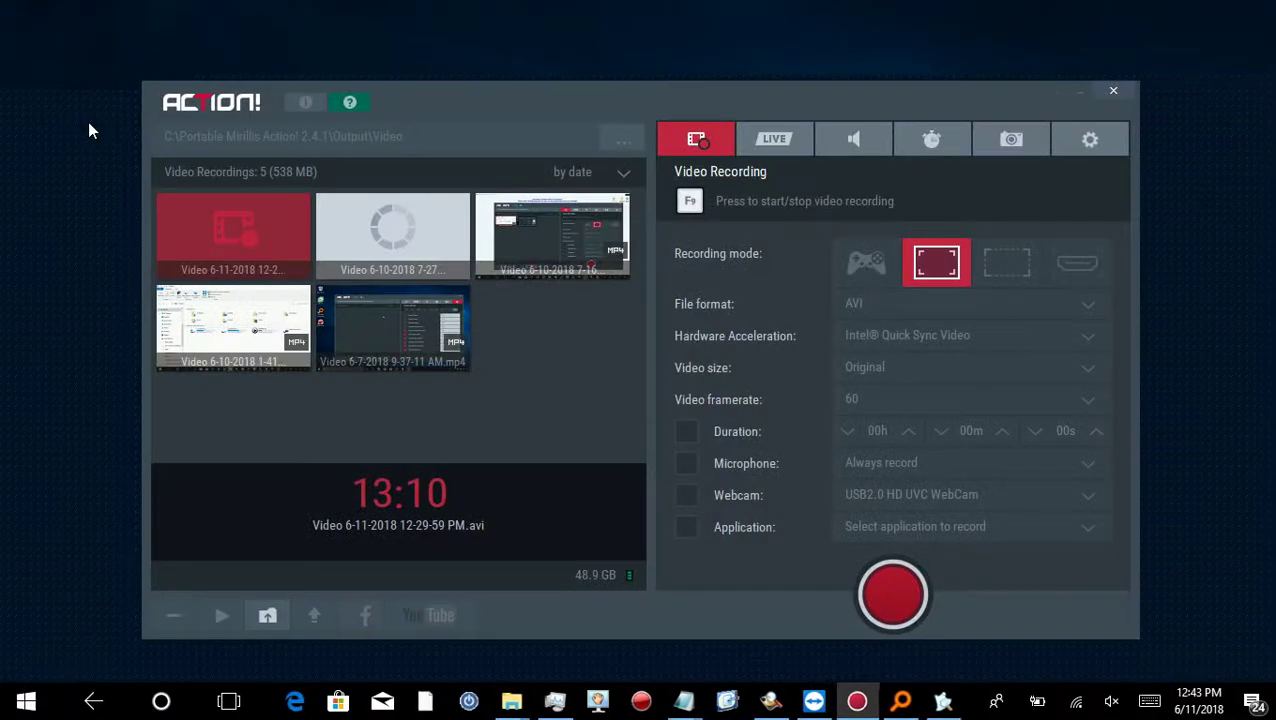
key(super)
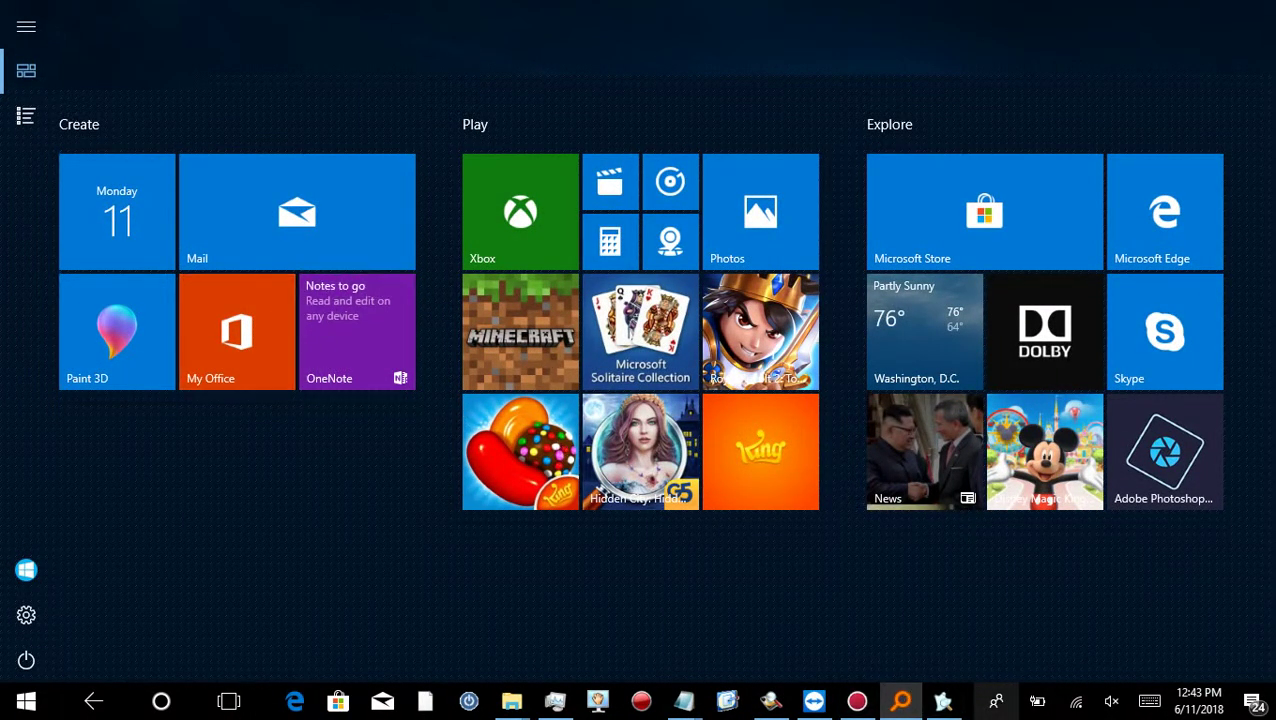
- From Everything, open the E: copy of BACKUP FIX LOI 5.0 LOOLIPOP clockworkmod.rar, browse to its dated folder inside clockworkmod\backup, and leave WinRAR
mouse_move(911, 702)
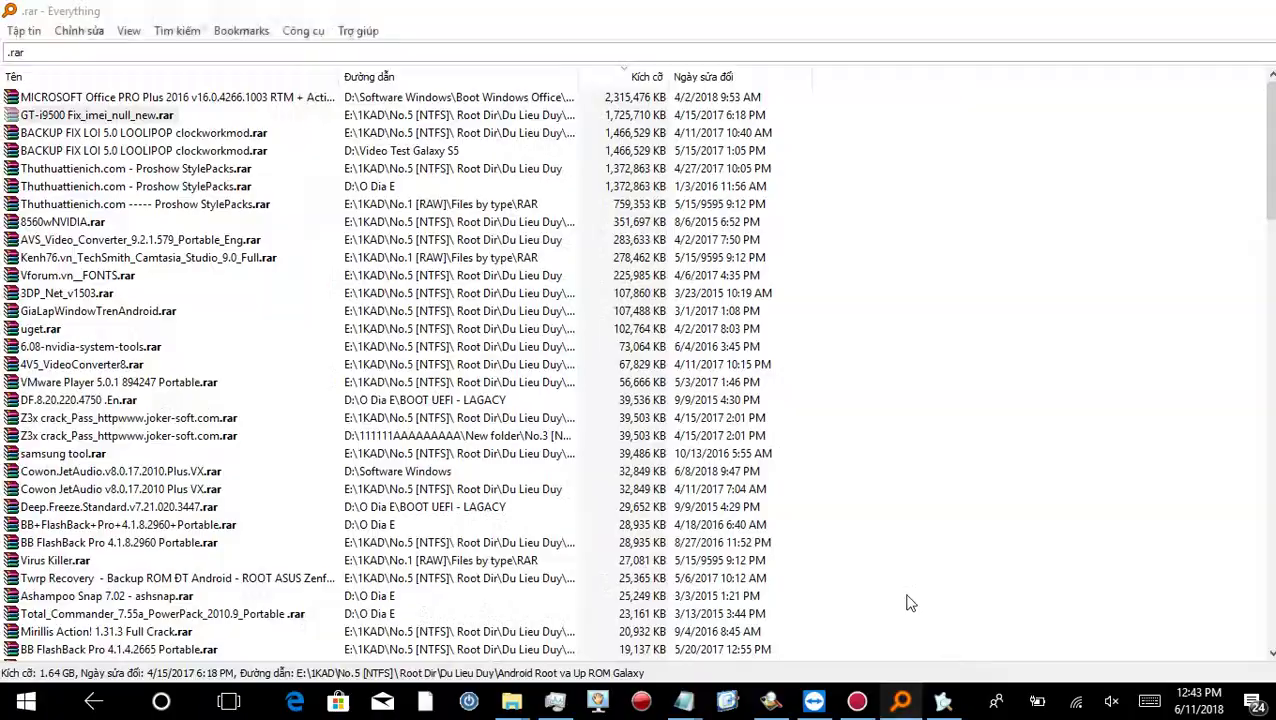
click(914, 607)
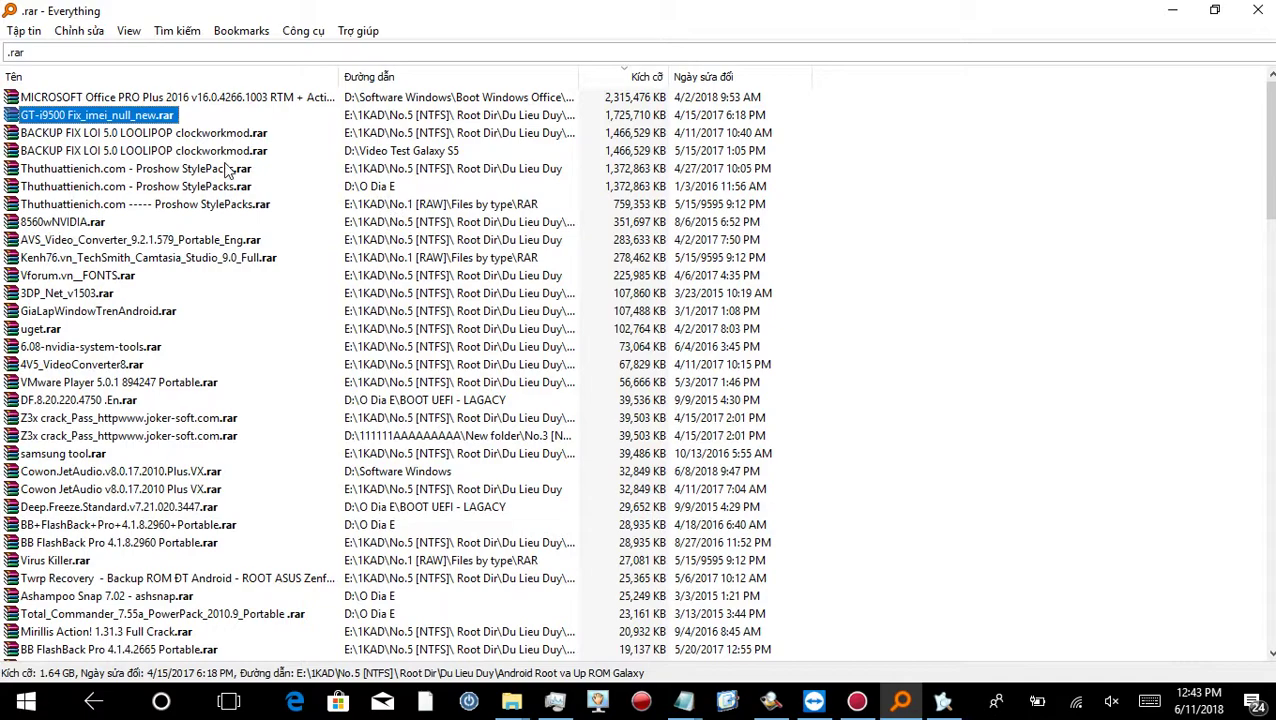
click(165, 135)
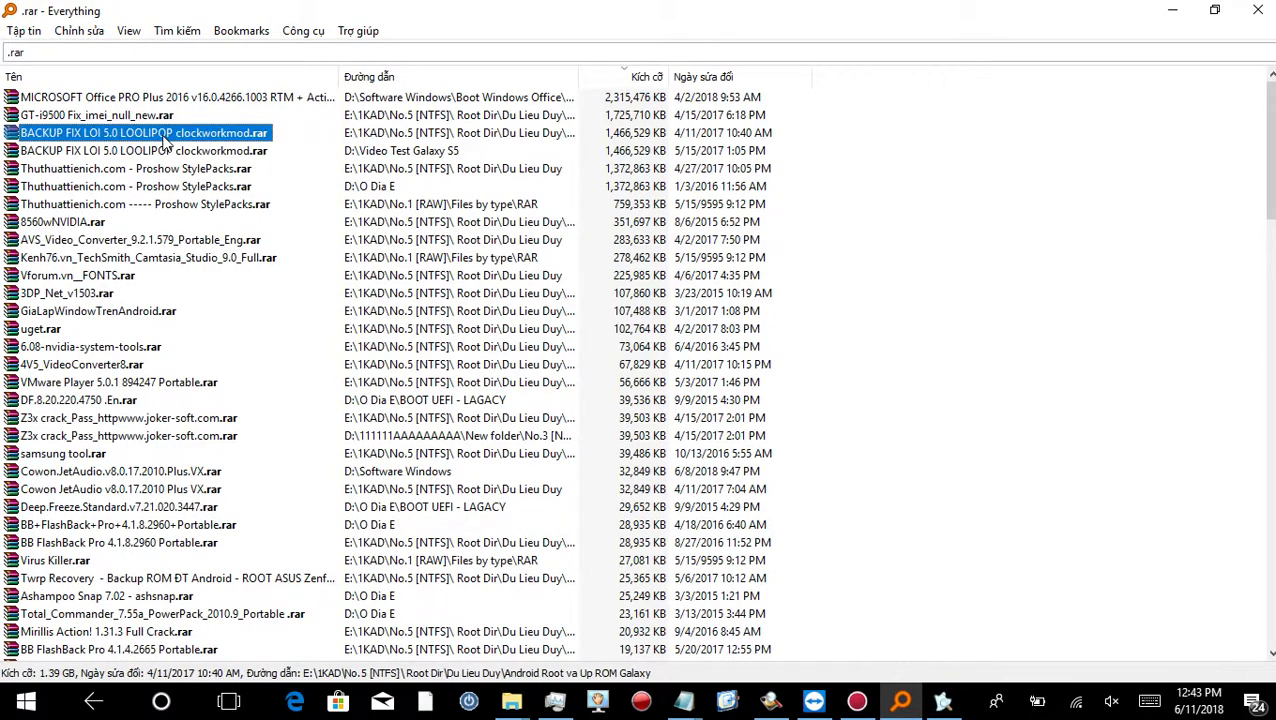
double_click(165, 135)
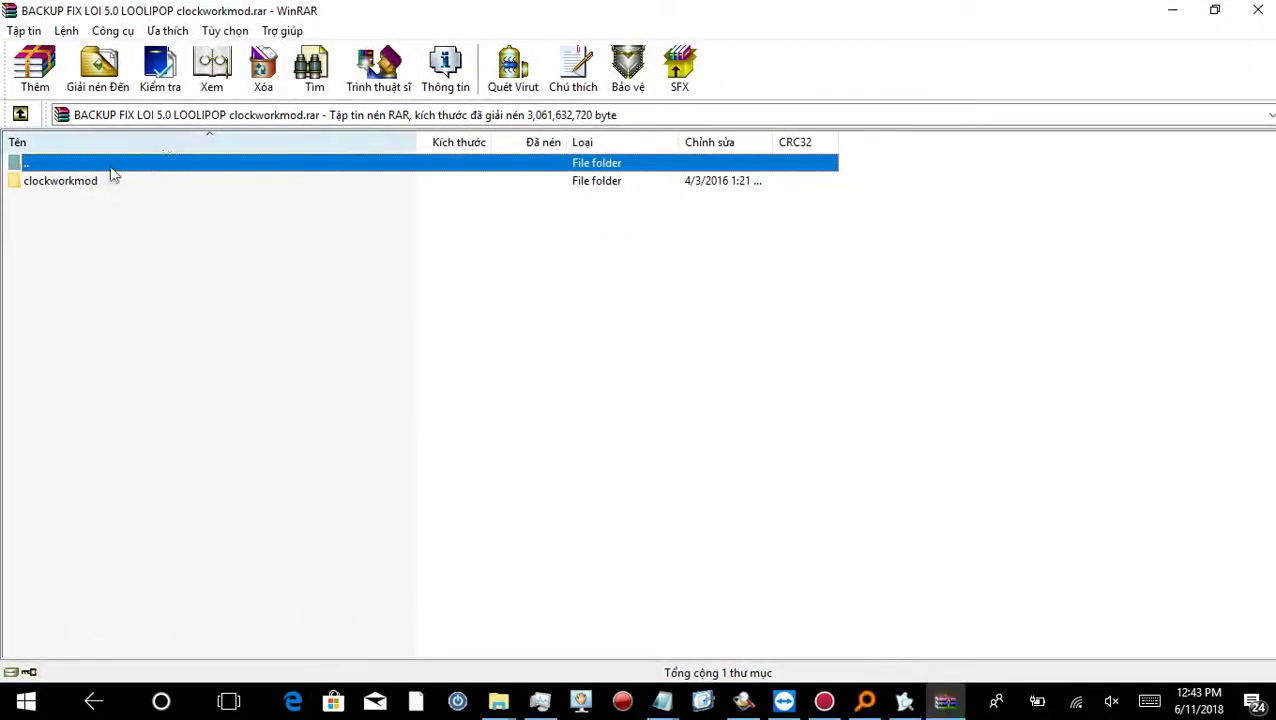
double_click(86, 183)
click(42, 185)
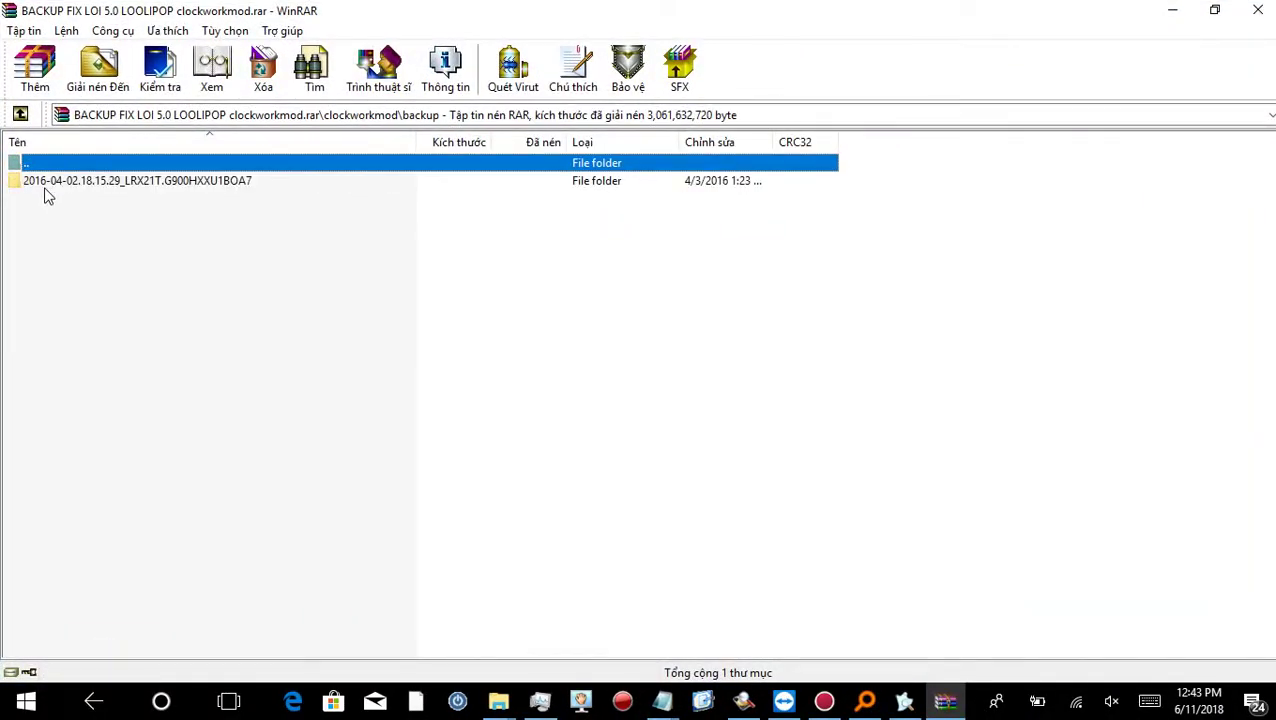
double_click(44, 188)
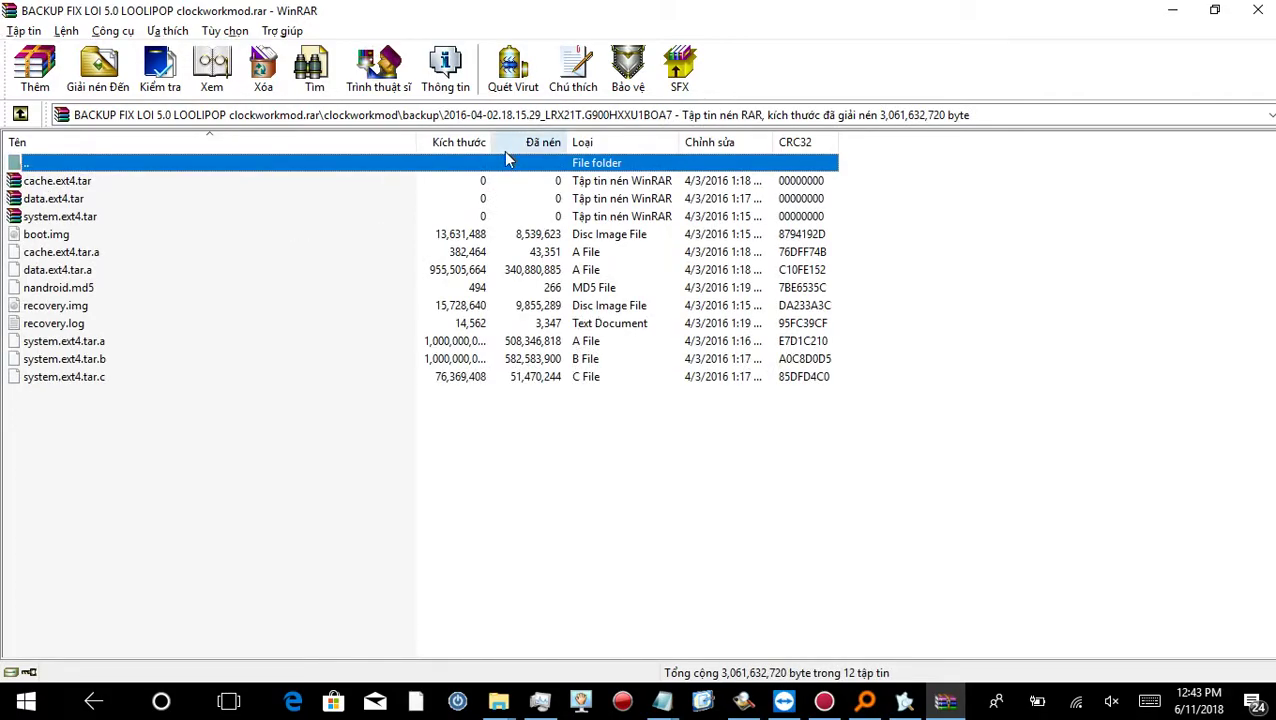
key(super)
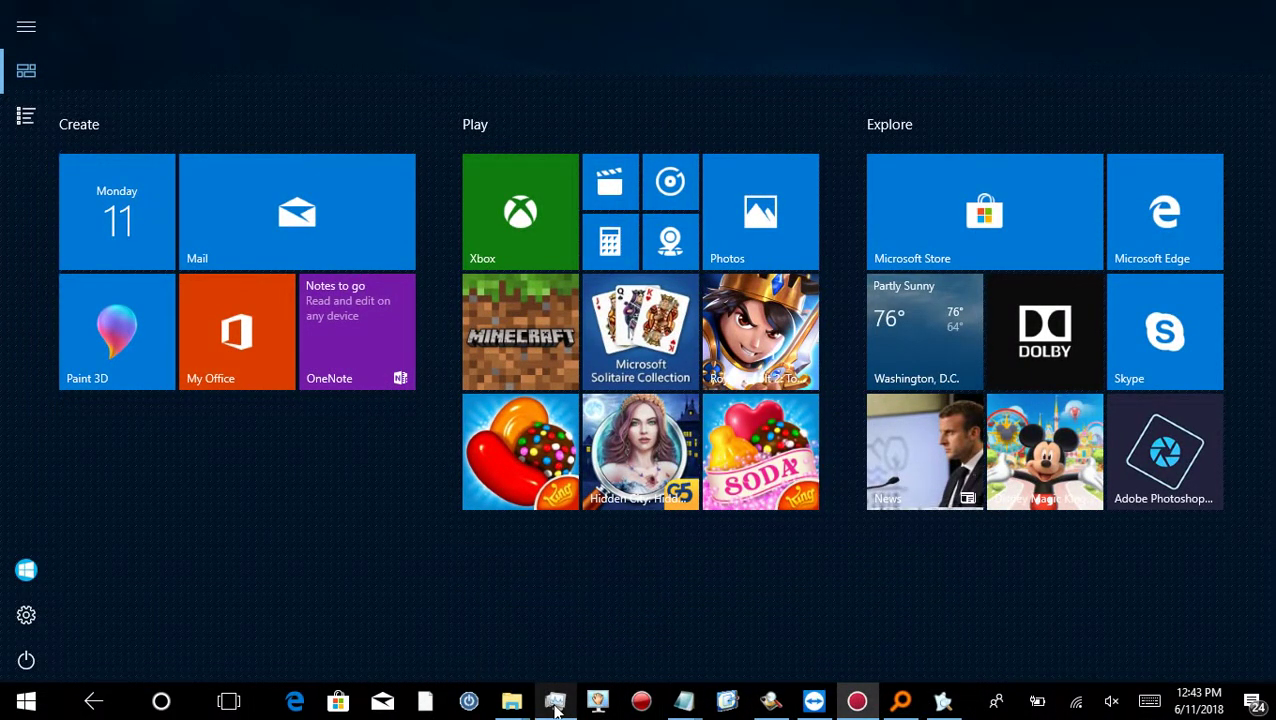
- Switch to the Desktop folder in File Explorer, go to This PC and view the computer's system properties
mouse_move(520, 706)
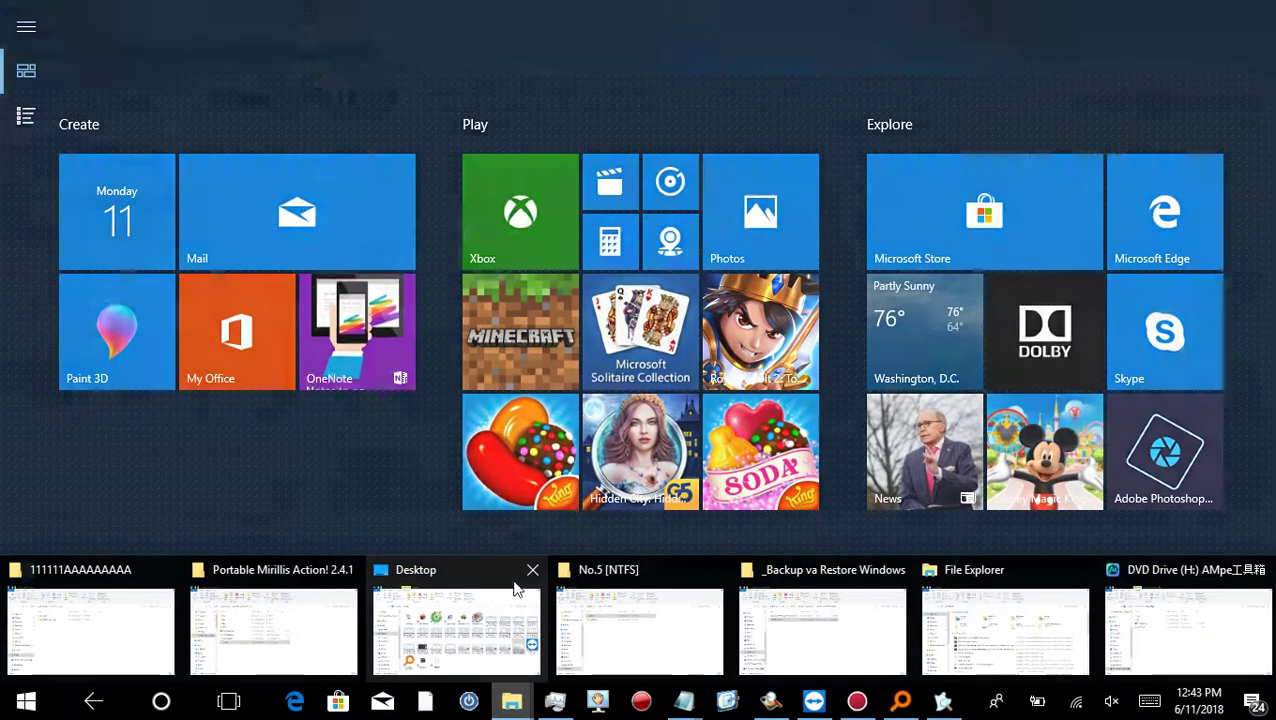
mouse_move(480, 605)
click(458, 630)
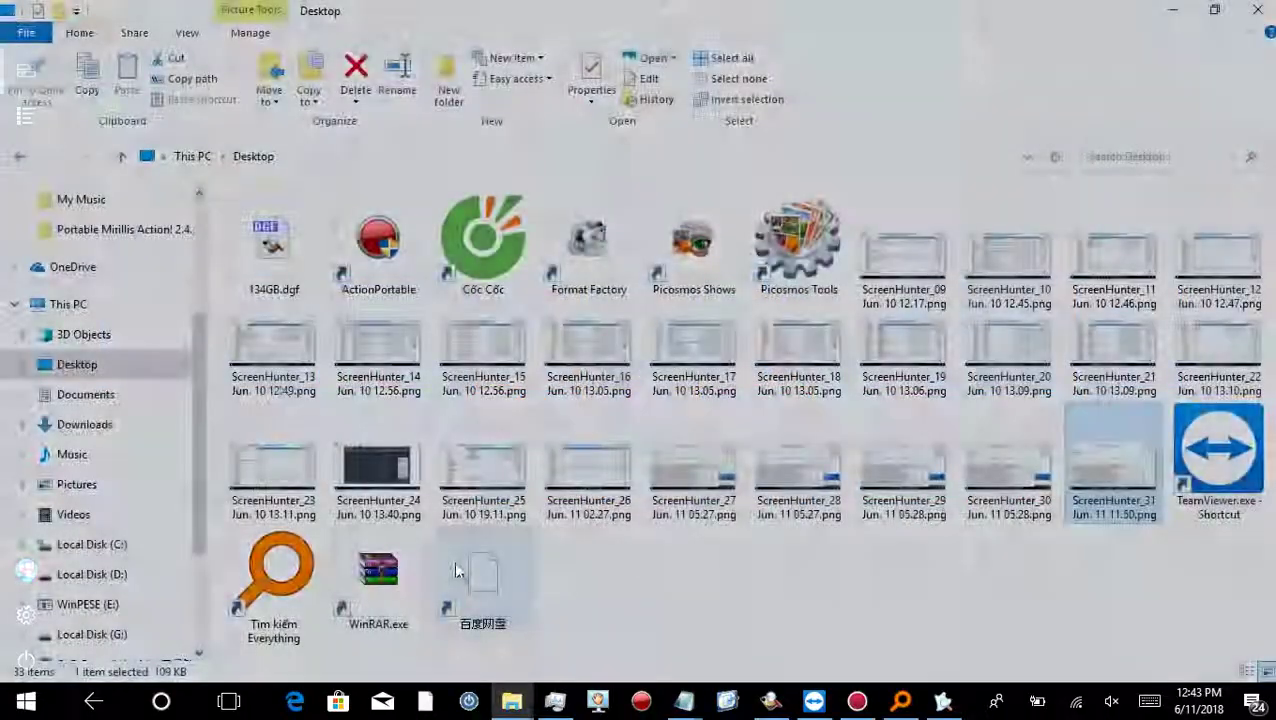
click(69, 310)
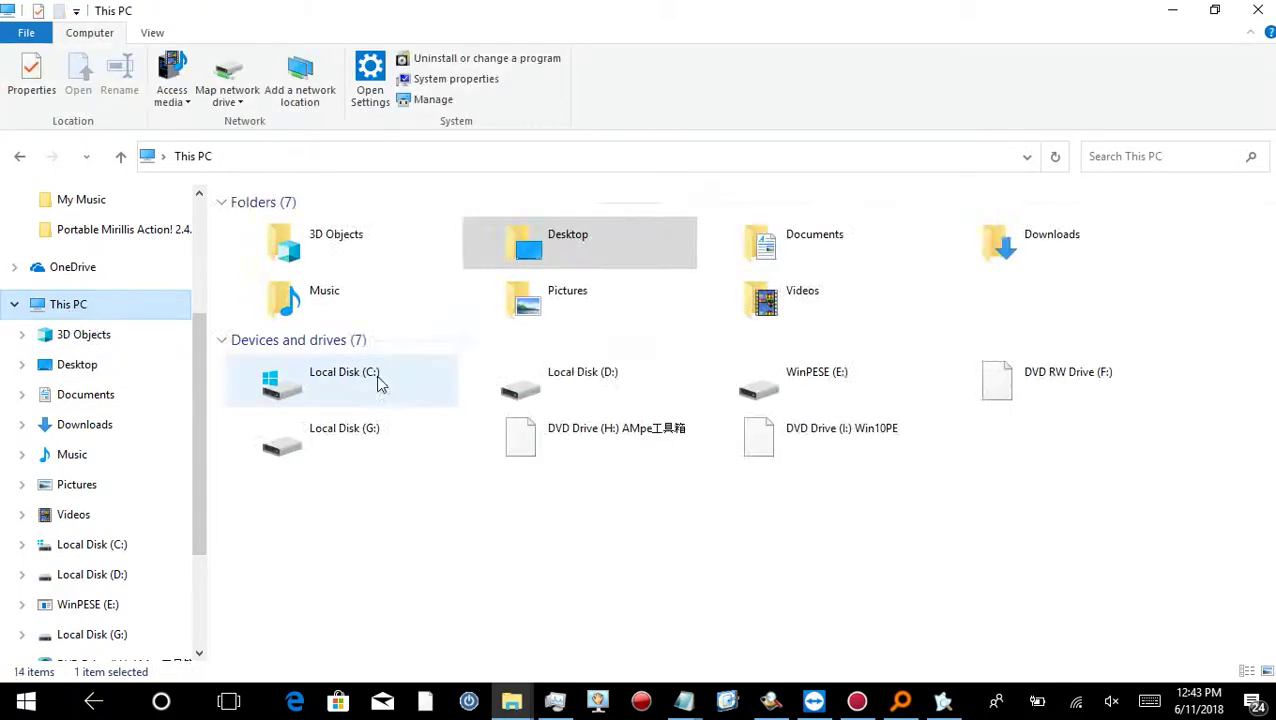
right_click(572, 580)
click(594, 560)
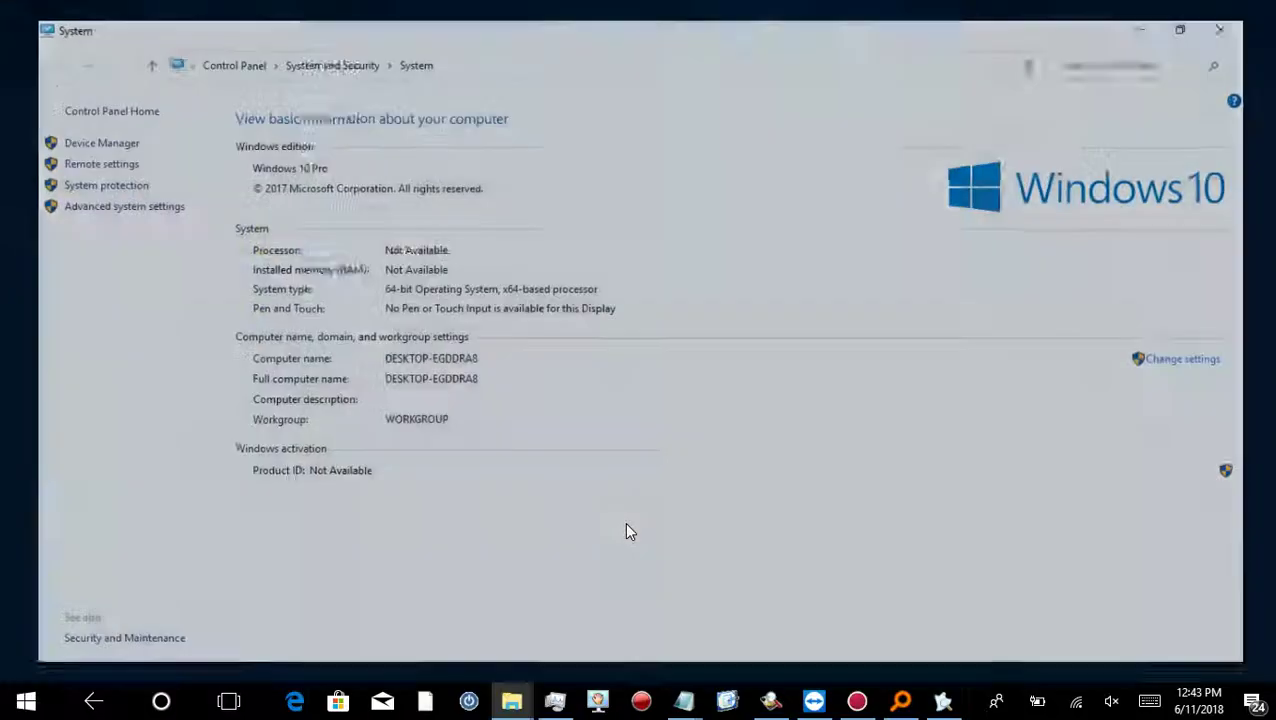